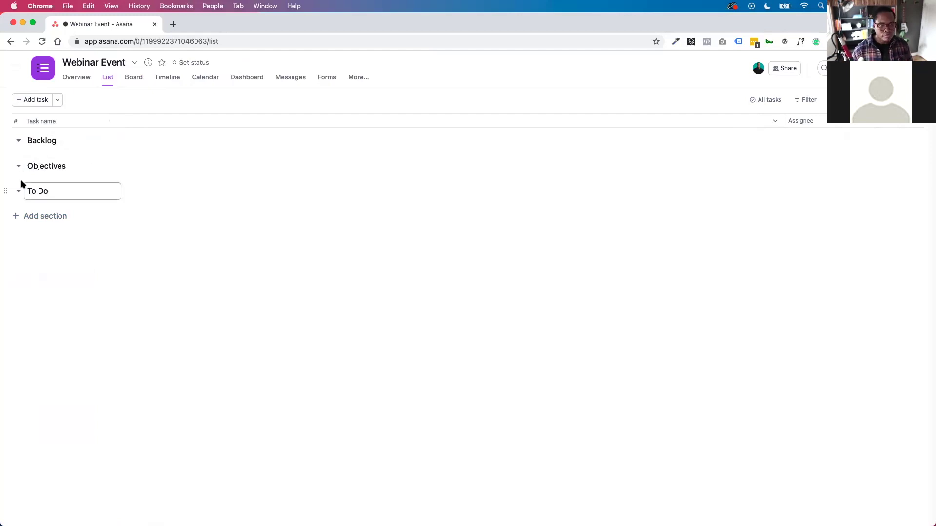
Add three sections below To Do, named "In progress", "Needs review" and "Done".
key(super+n)
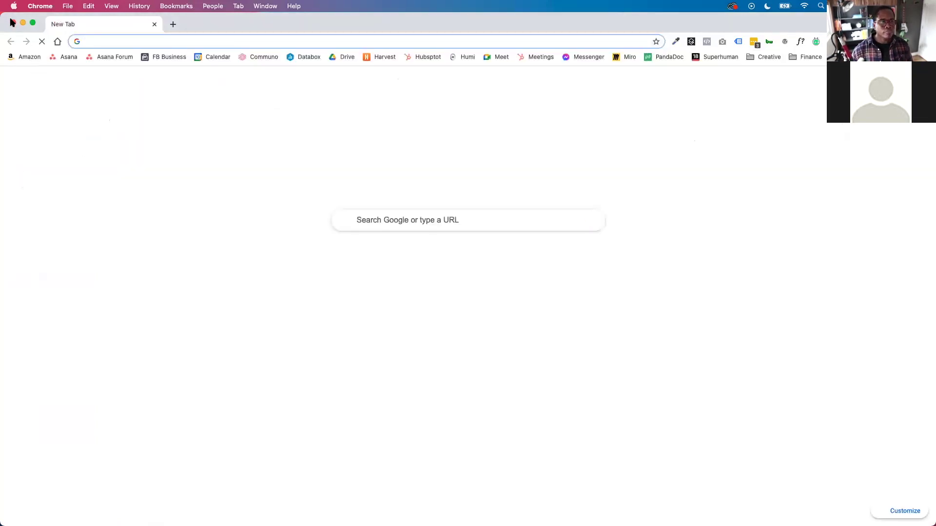
key(super+w)
key(Return)
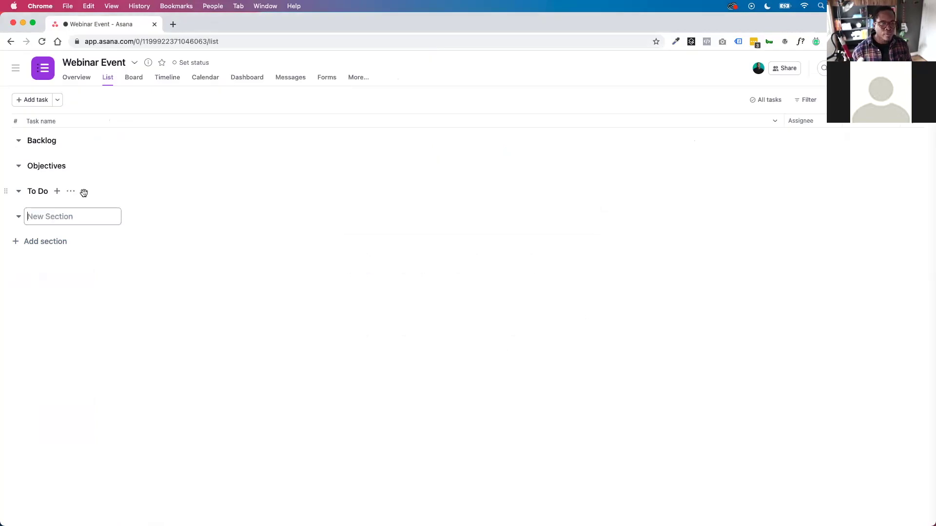
text(In)
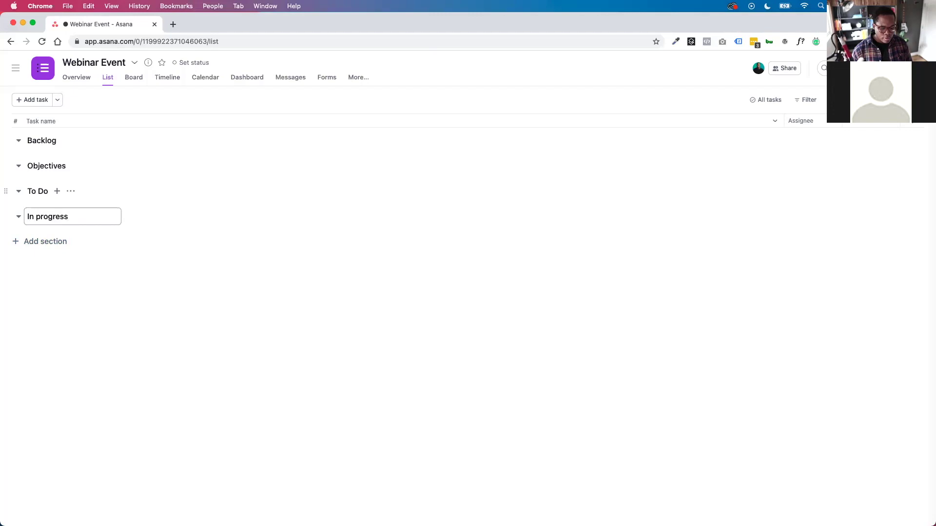
text( progress)
key(Return)
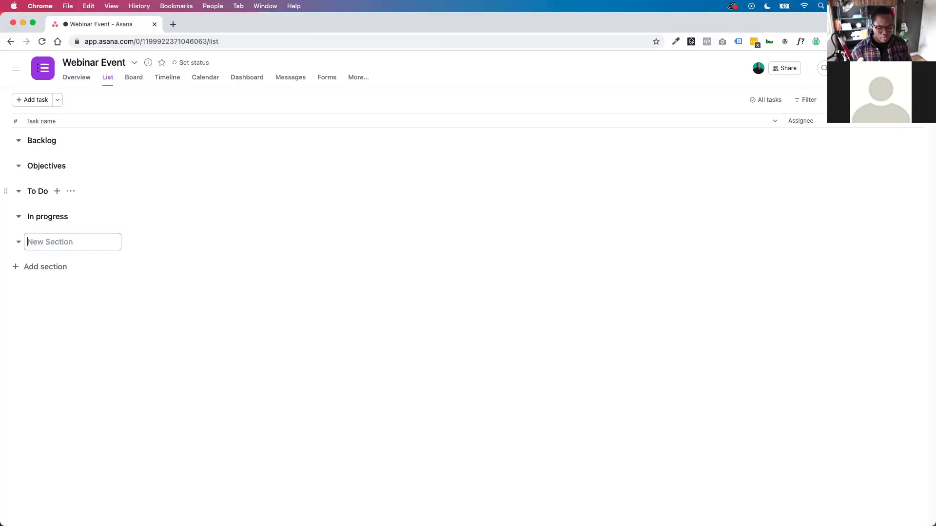
text(Needs review)
key(Return)
text(Done)
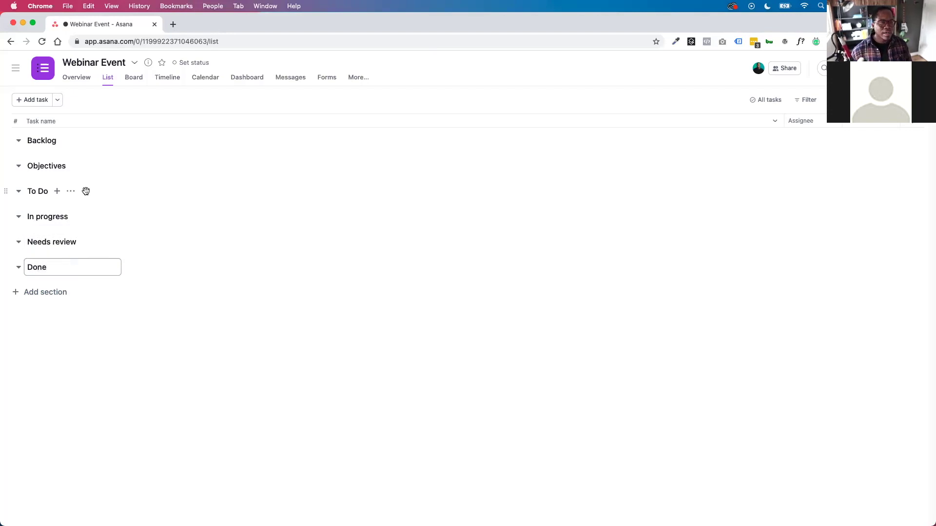
Add a "Test Data" task and paste the objectives and backlog outline into its description.
click(35, 100)
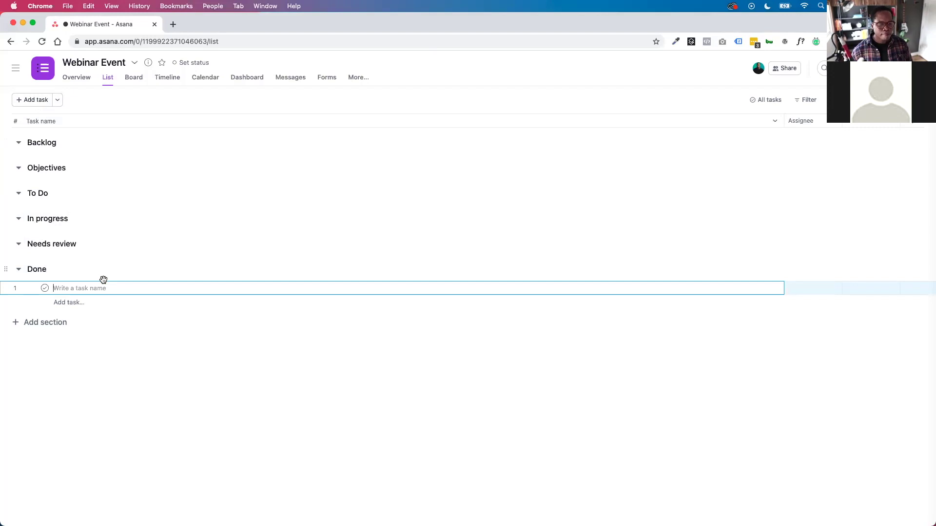
key(super+v)
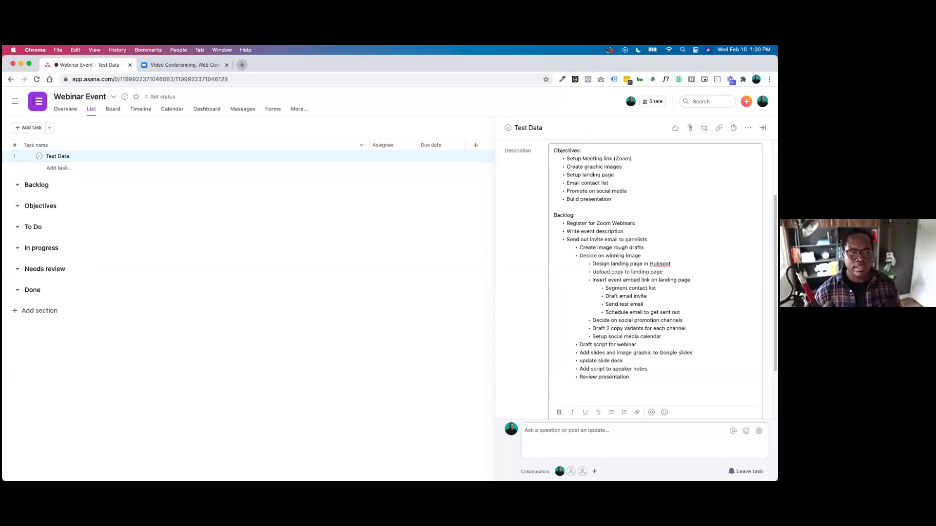
Copy the six objectives, from Setup Meeting link (Zoom) to Build presentation, out of the Test Data description into the Objectives section as tasks.
click(580, 168)
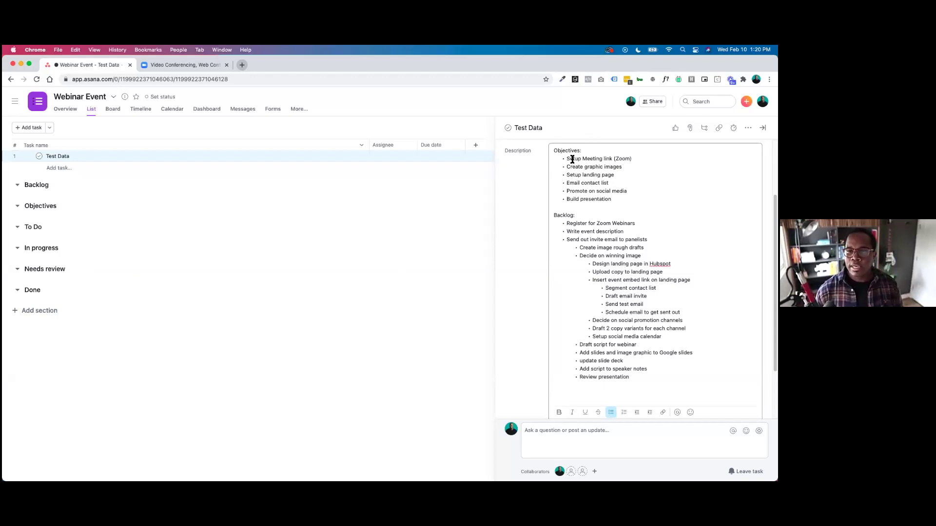
drag(568, 159, 627, 160)
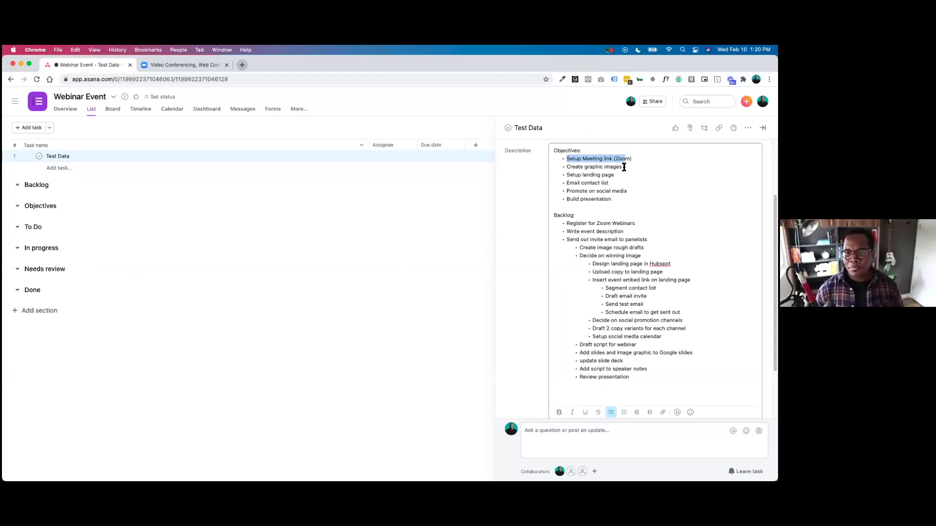
drag(624, 168, 567, 183)
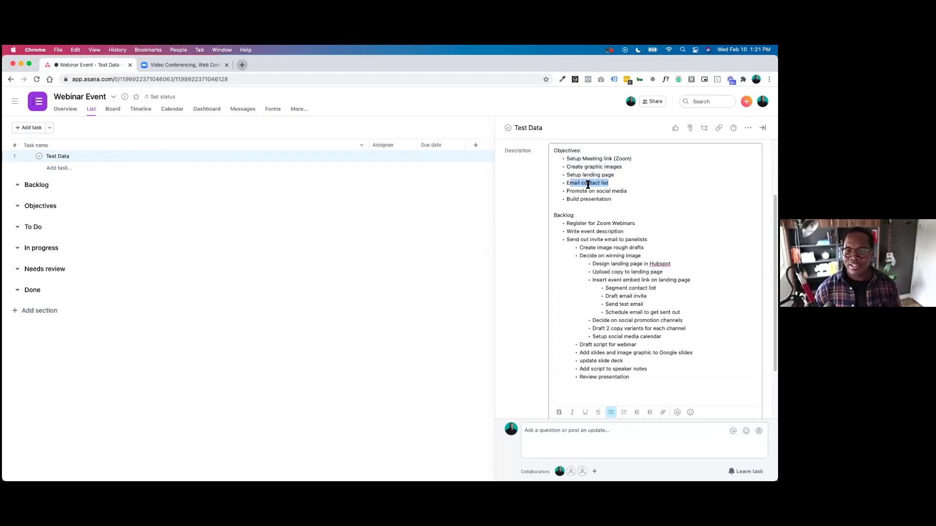
drag(627, 191, 576, 191)
double_click(591, 200)
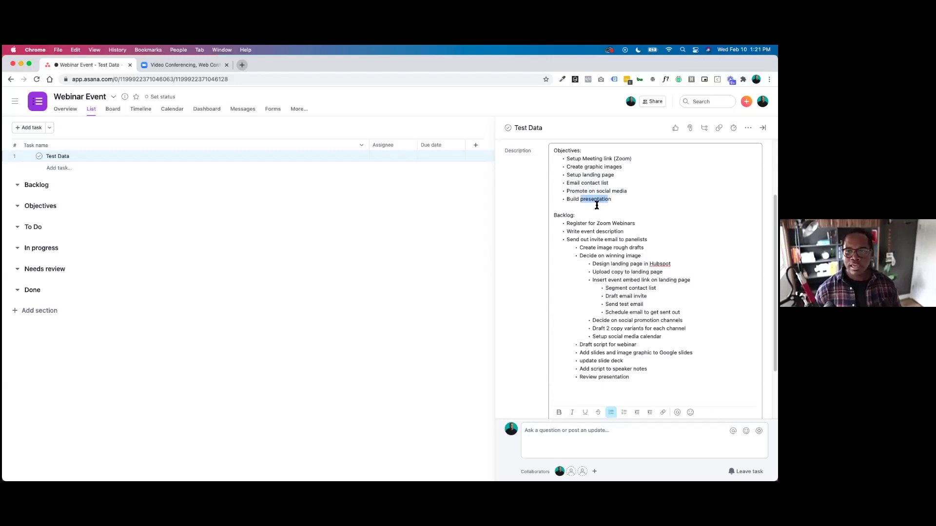
click(597, 200)
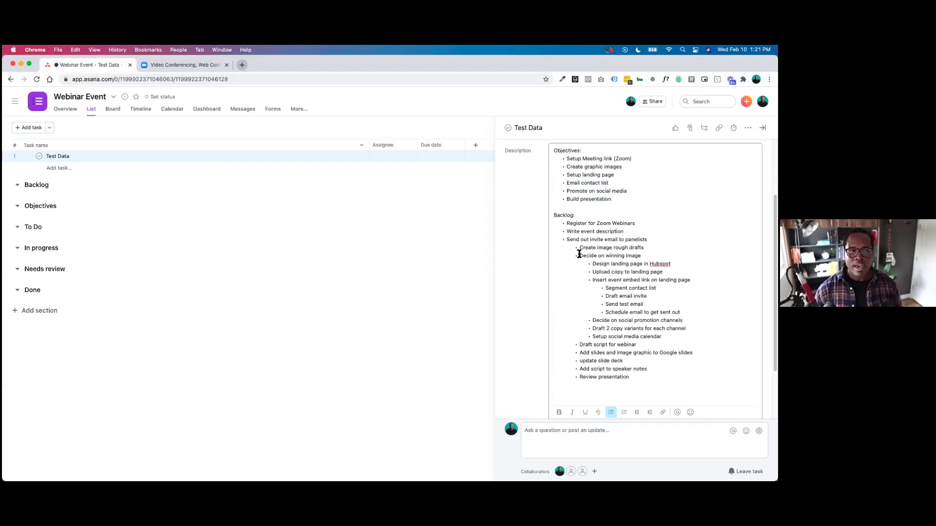
drag(612, 201, 567, 160)
key(super+c)
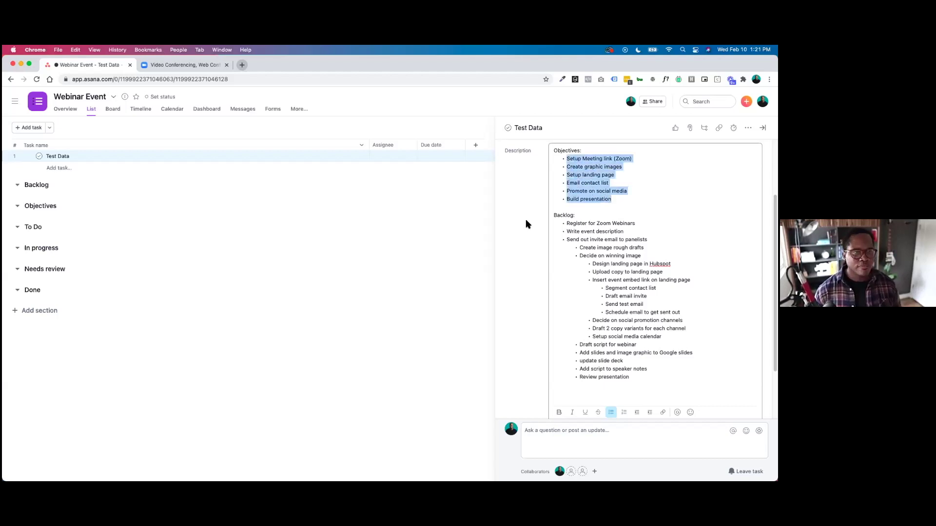
click(62, 206)
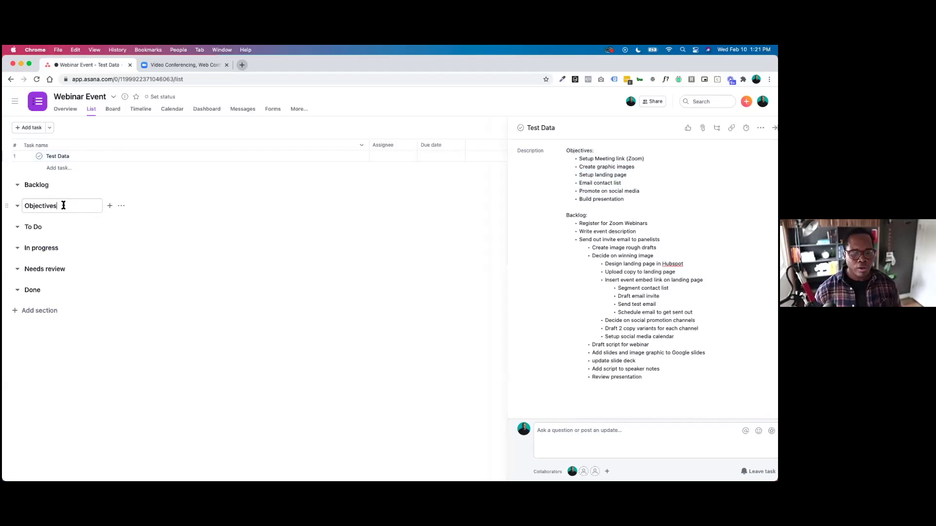
key(Return)
key(super+v)
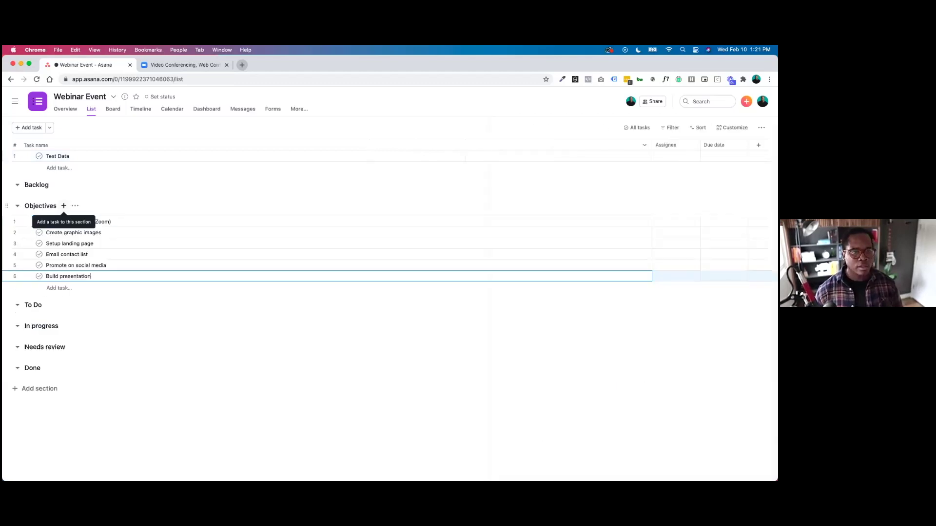
Copy the backlog items from Register for Zoom Webinars to Send out invite email to panelists out of Test Data into the Backlog section as tasks.
click(83, 159)
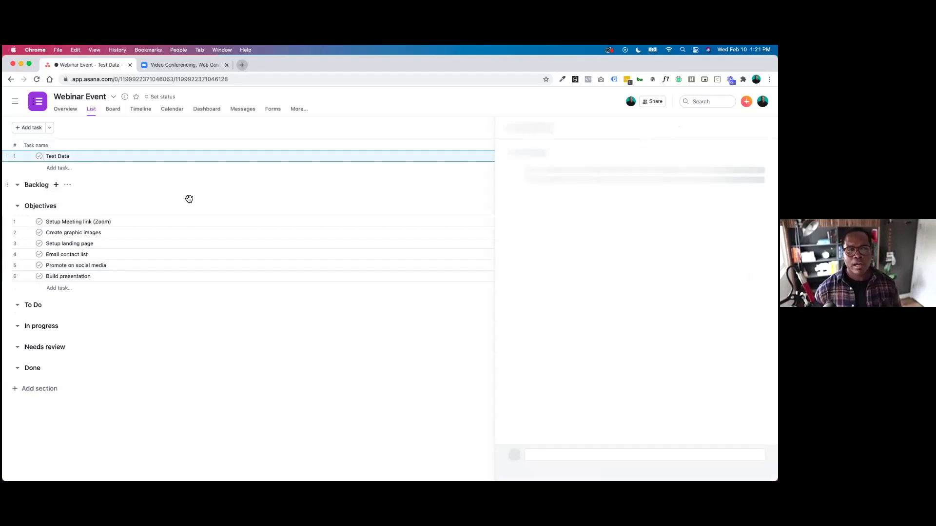
click(596, 277)
scroll(597, 279, down, 3)
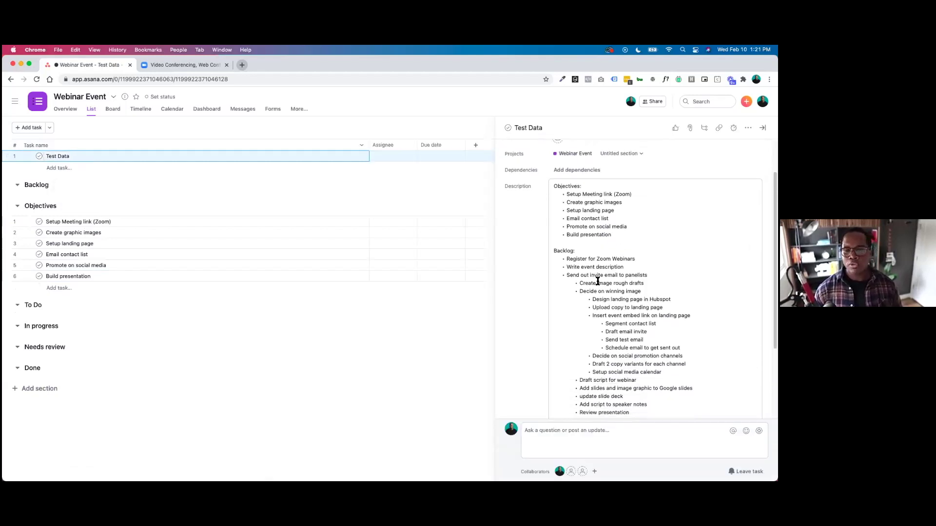
scroll(597, 281, down, 1)
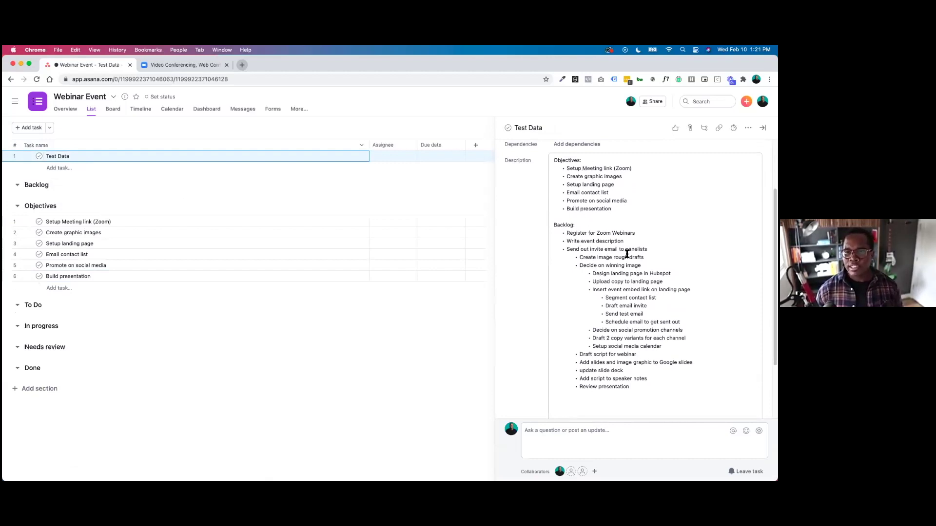
drag(595, 247, 568, 233)
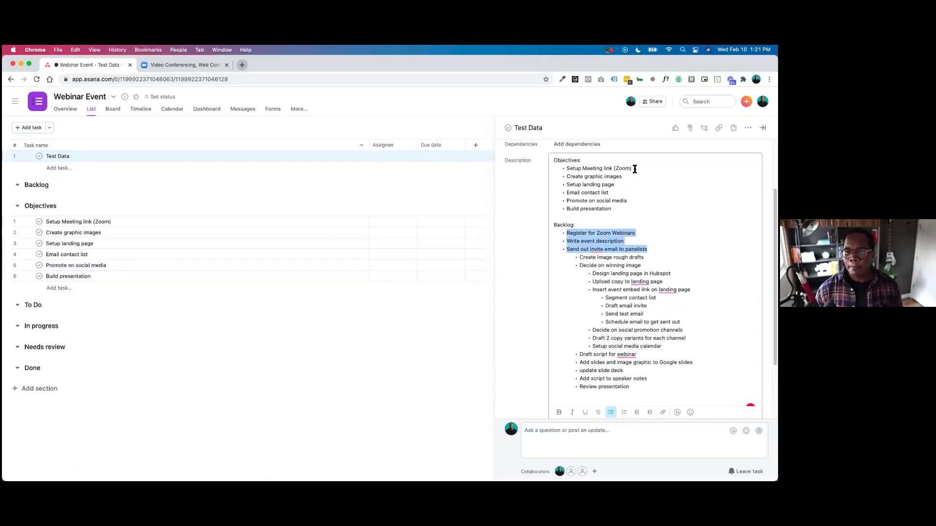
drag(633, 168, 566, 168)
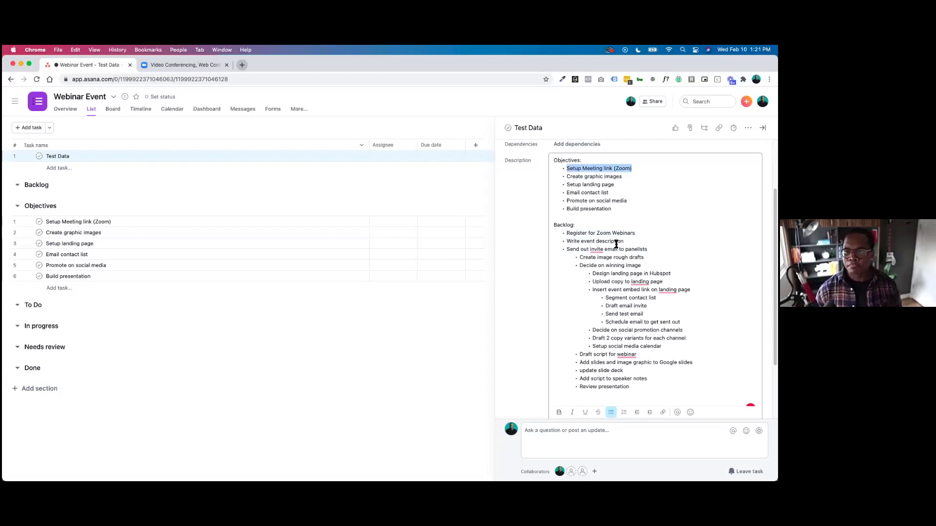
click(566, 249)
drag(647, 249, 567, 233)
key(super+c)
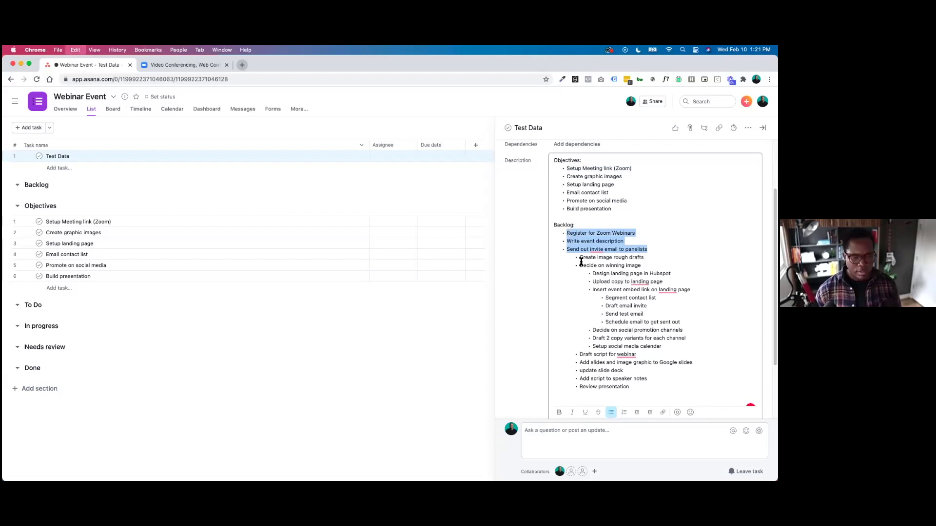
click(49, 190)
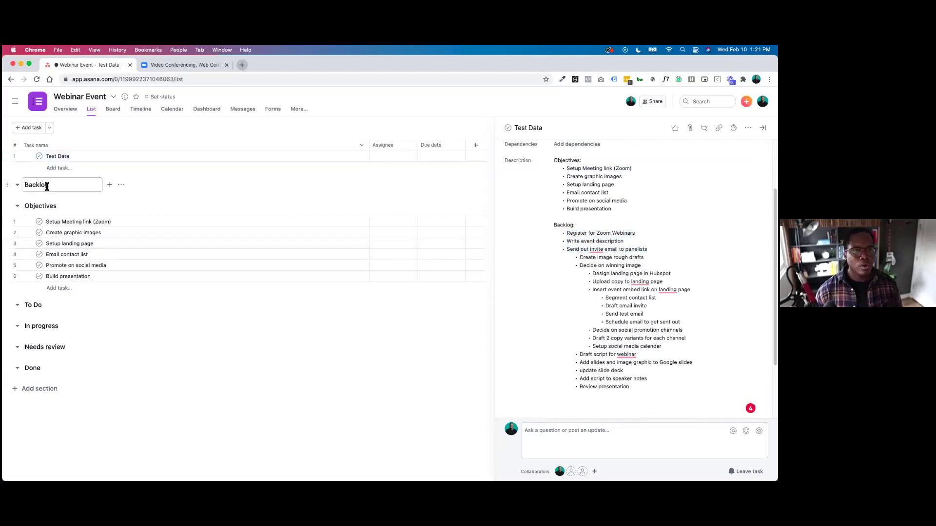
key(Return)
key(super+v)
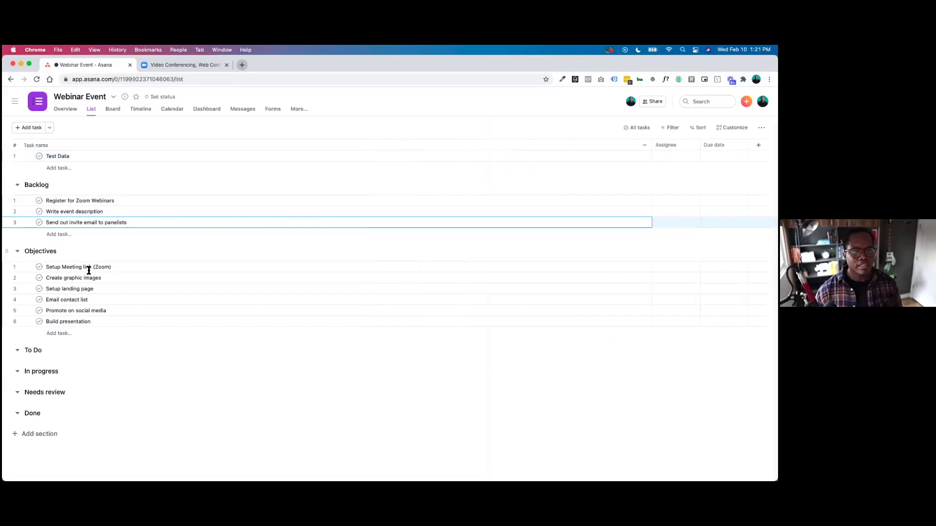
Copy the nested items from Create image rough drafts to Review presentation out of Test Data and add them as tasks at the end of Backlog.
click(122, 157)
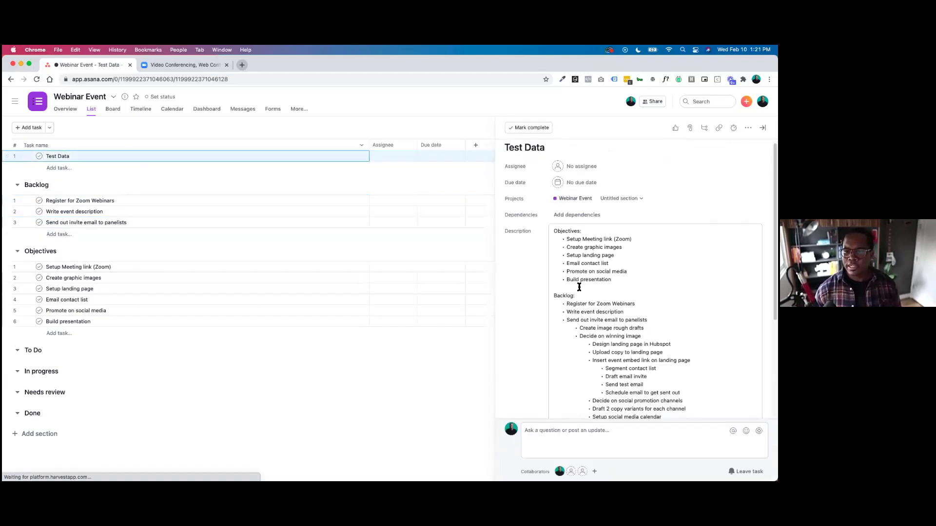
scroll(578, 297, down, 1)
drag(580, 313, 641, 320)
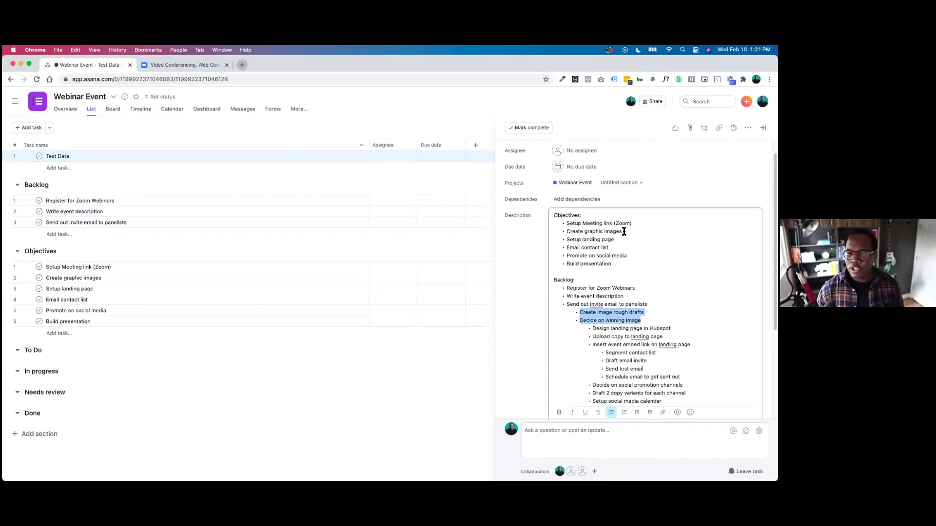
drag(624, 232, 584, 231)
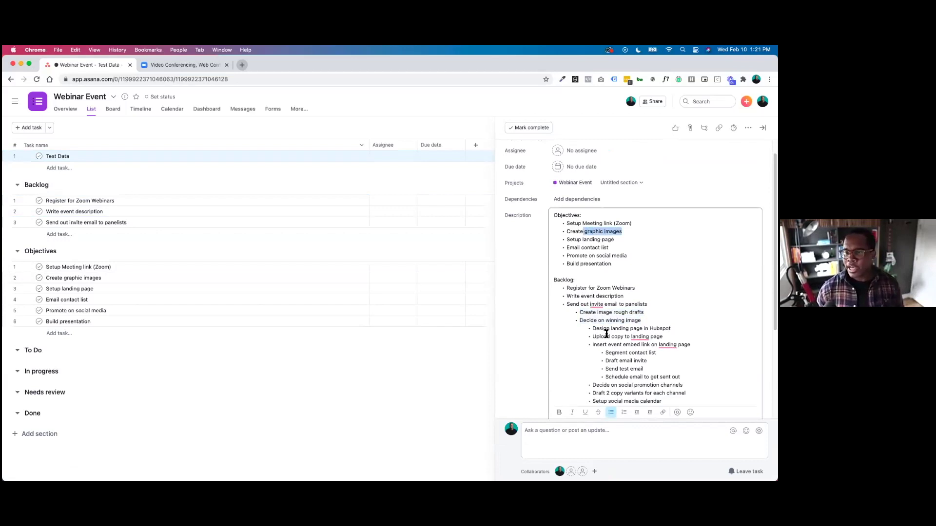
drag(593, 328, 691, 345)
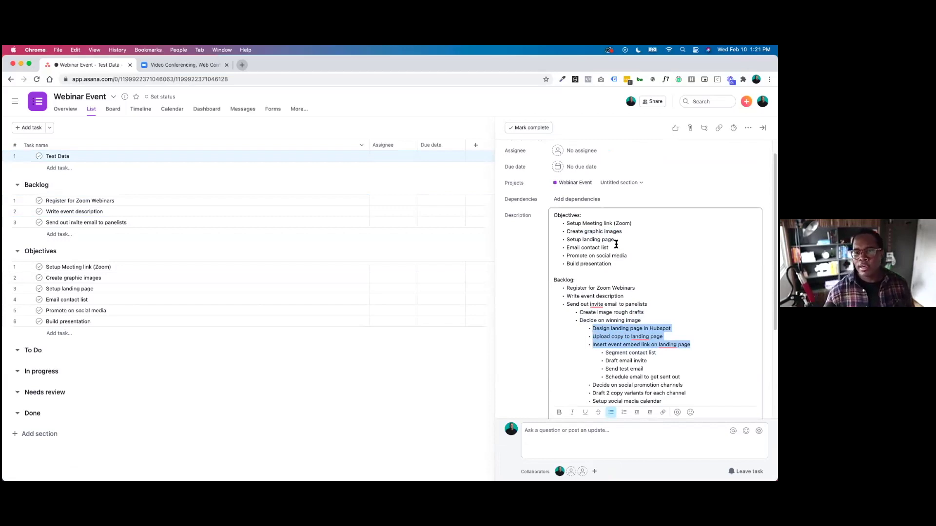
drag(614, 240, 576, 239)
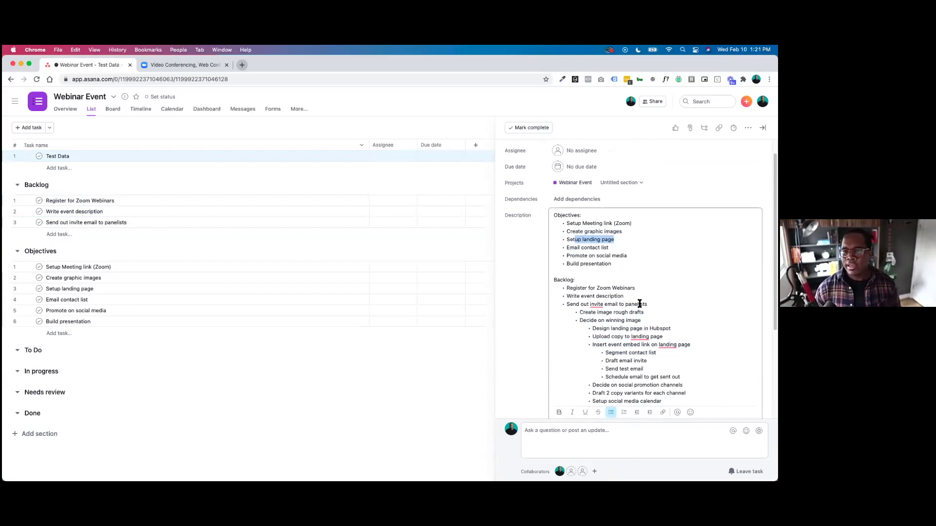
drag(577, 312, 634, 370)
key(super+c)
scroll(629, 369, down, 3)
click(126, 223)
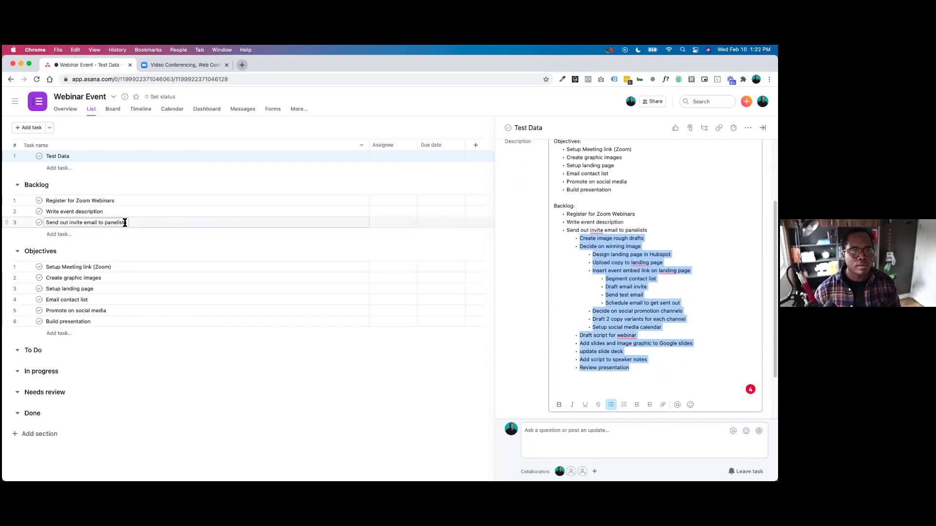
key(Return)
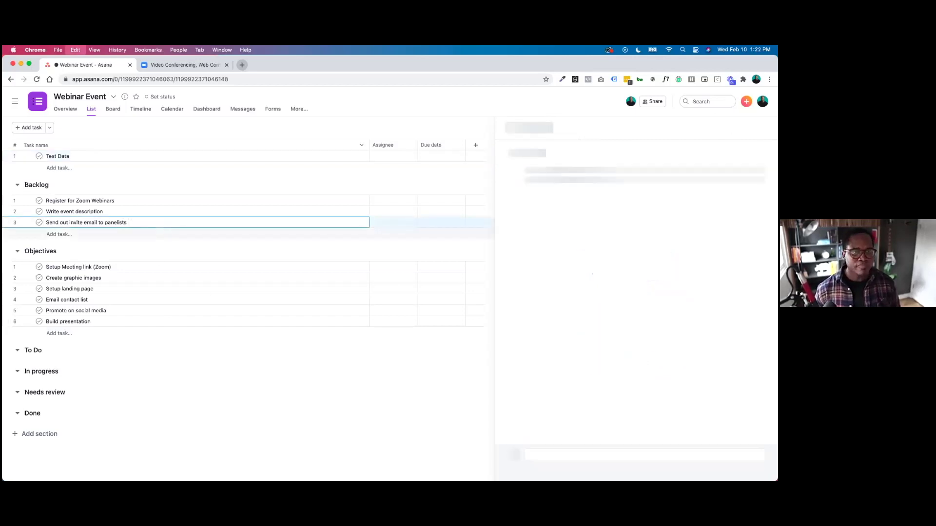
key(super+v)
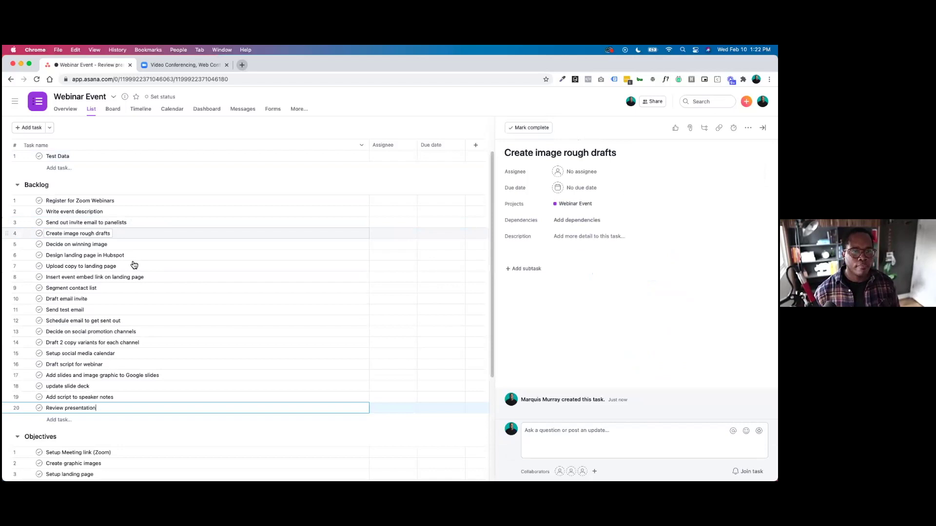
Close the task details, narrow the Task name column to about the width of the task names, and select Register for Zoom Webinars.
scroll(82, 243, down, 5)
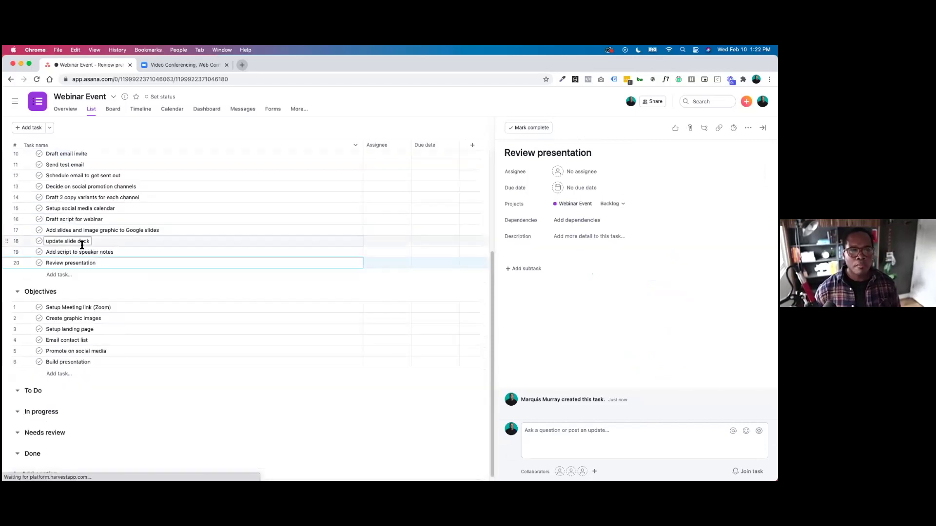
key(Escape)
scroll(131, 279, up, 5)
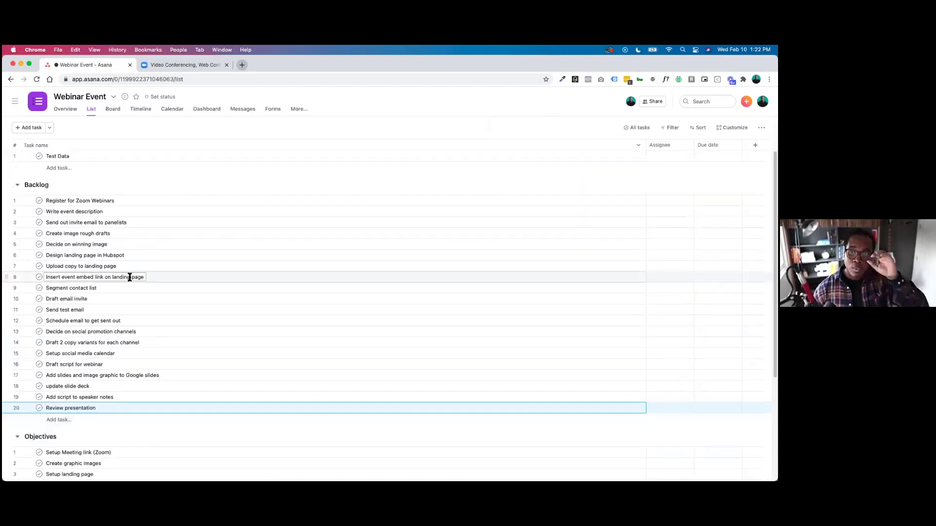
drag(646, 145, 183, 160)
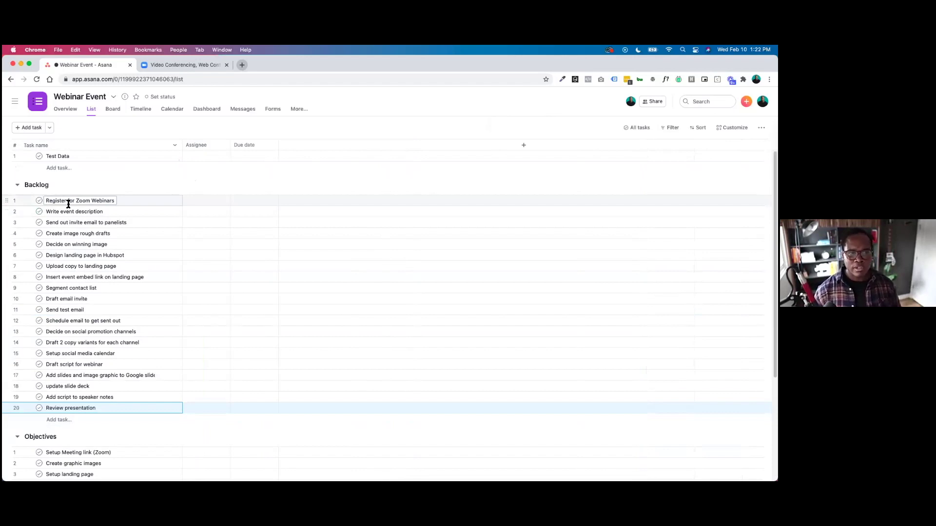
click(93, 201)
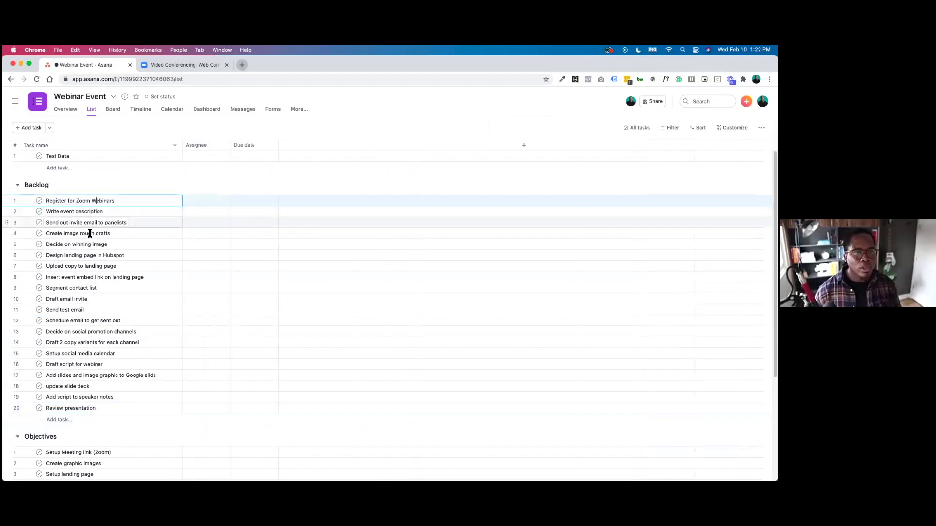
Mark the Backlog tasks Decide on winning image and Schedule email to get sent out as milestones.
click(164, 245)
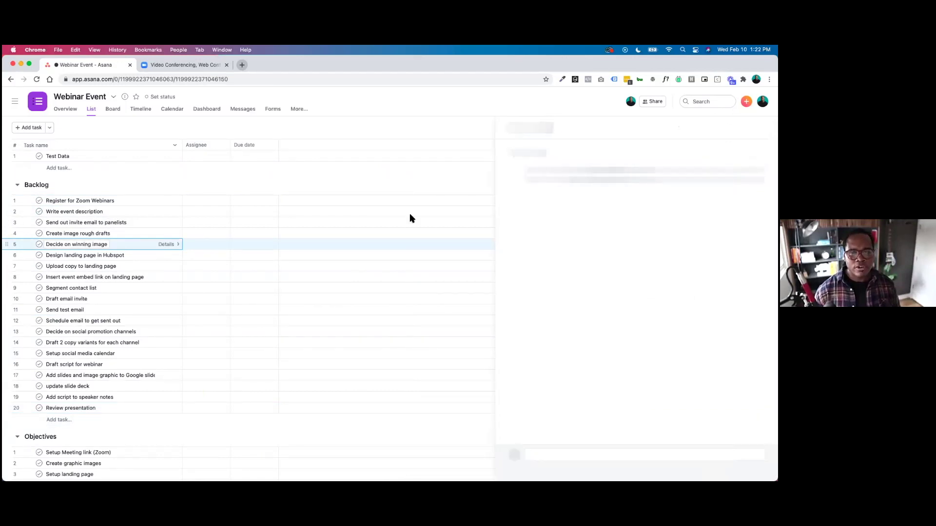
click(748, 128)
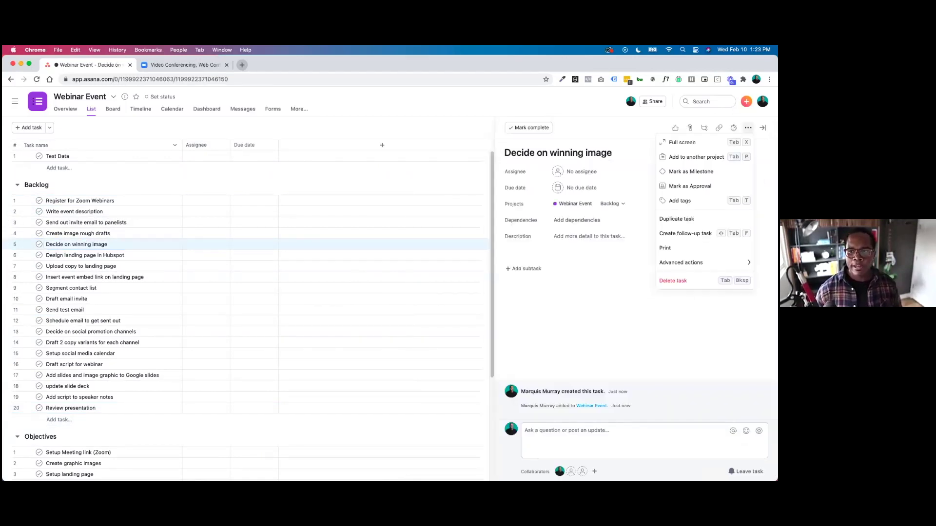
click(691, 172)
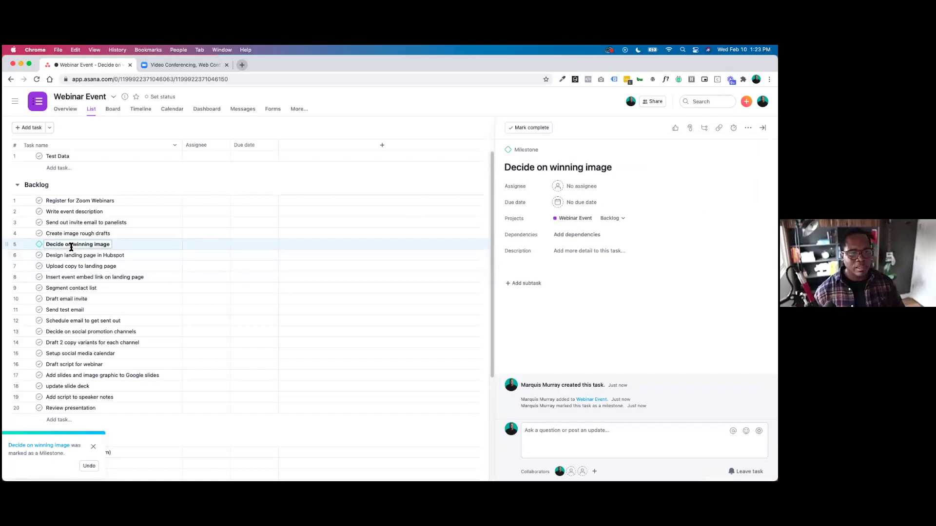
click(79, 321)
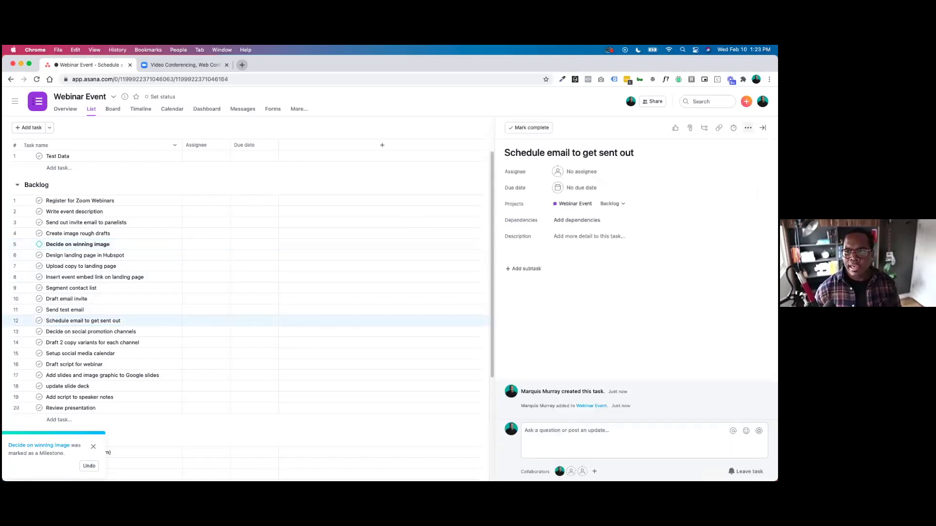
click(748, 128)
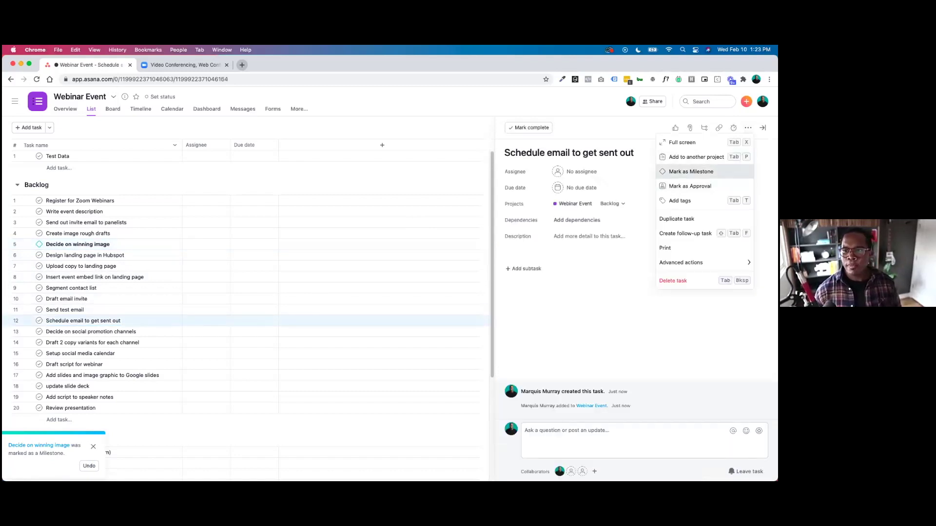
click(691, 172)
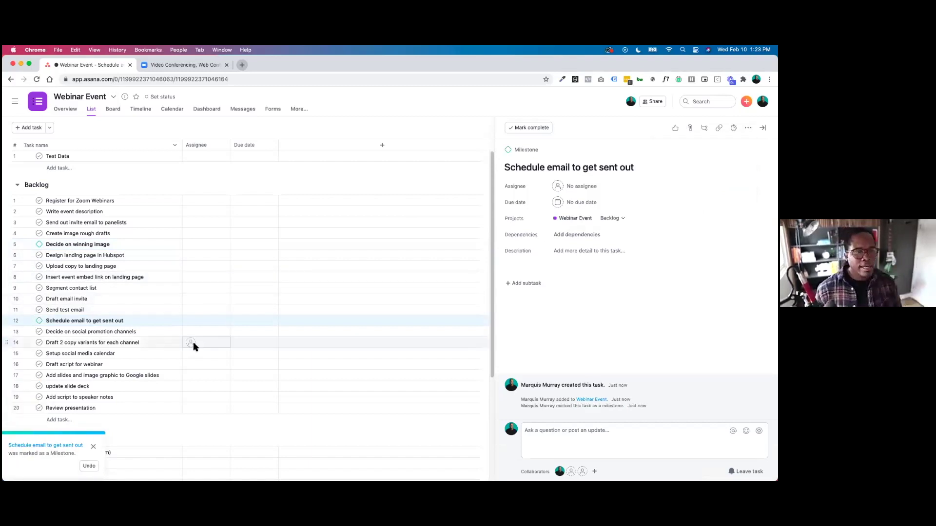
Mark the Backlog task Review presentation as a milestone and dismiss the milestone notifications.
key(Escape)
click(748, 128)
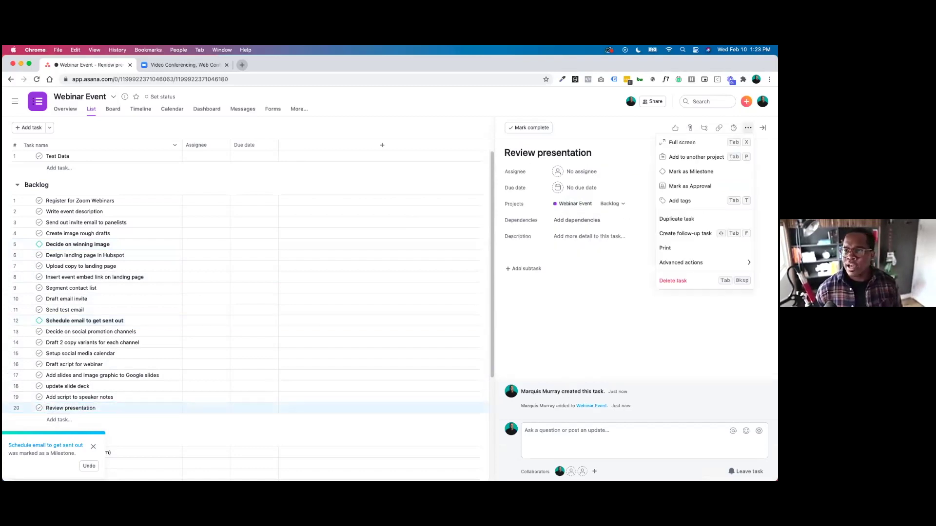
click(691, 171)
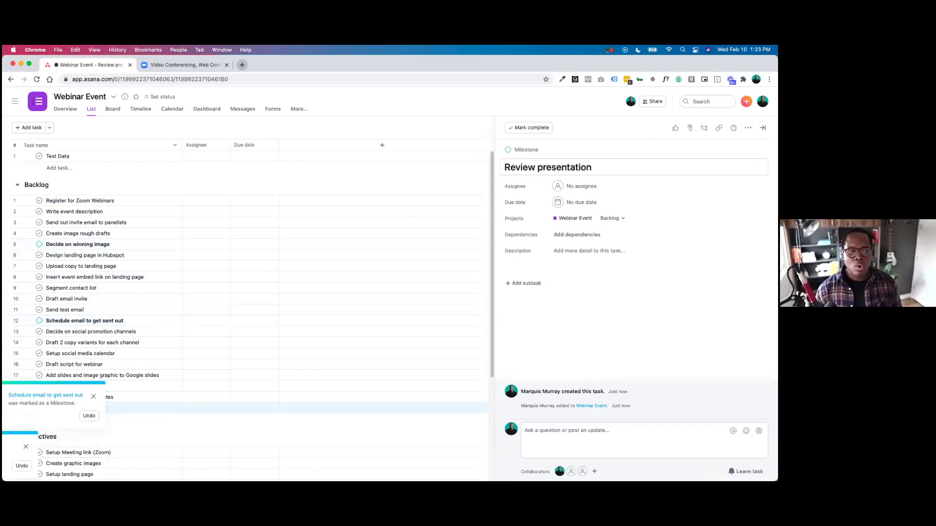
click(95, 398)
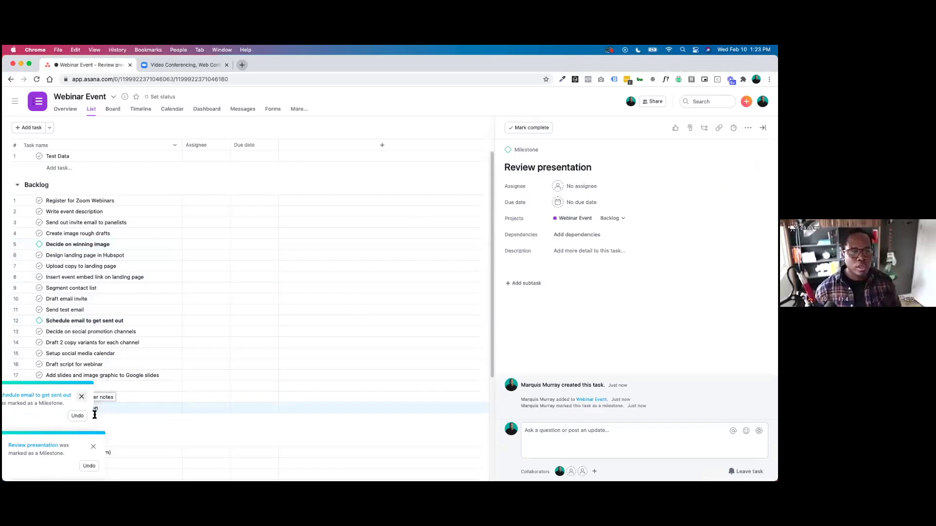
click(93, 447)
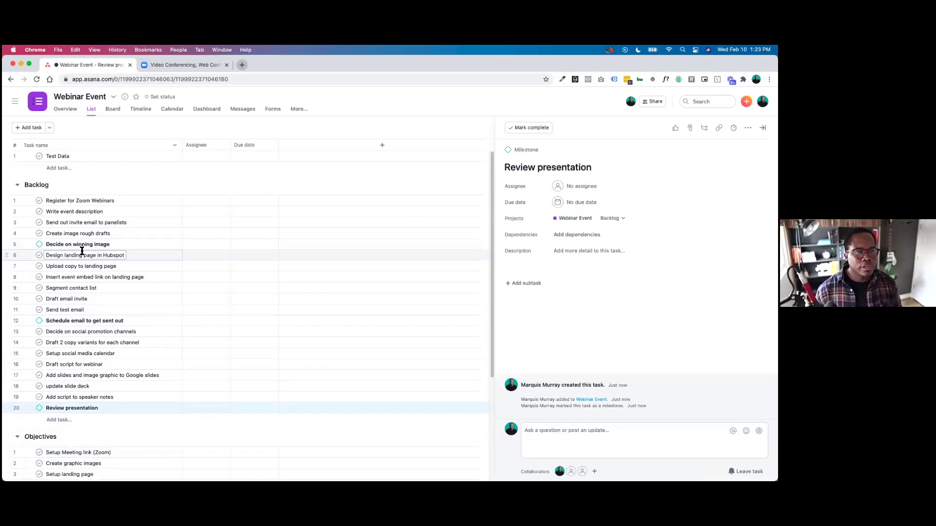
Mark the Backlog task Create image rough drafts as an approval.
click(152, 240)
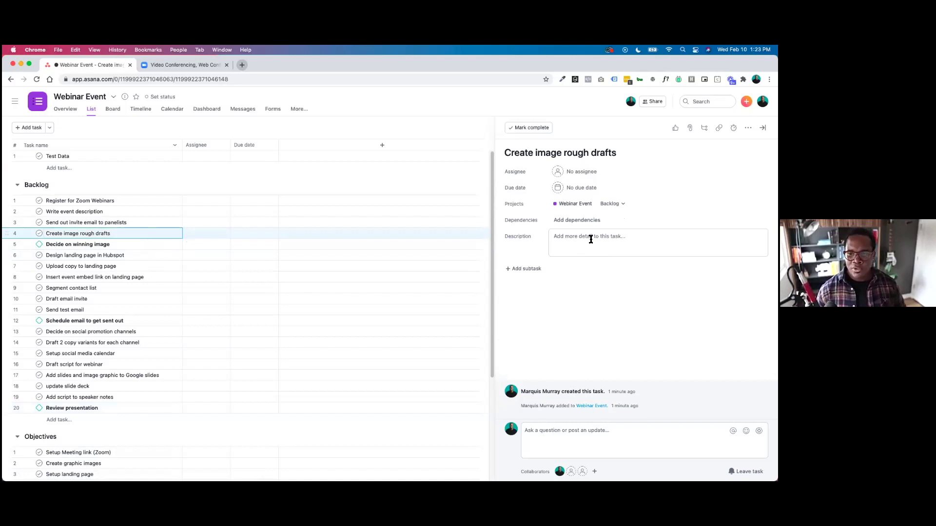
click(748, 127)
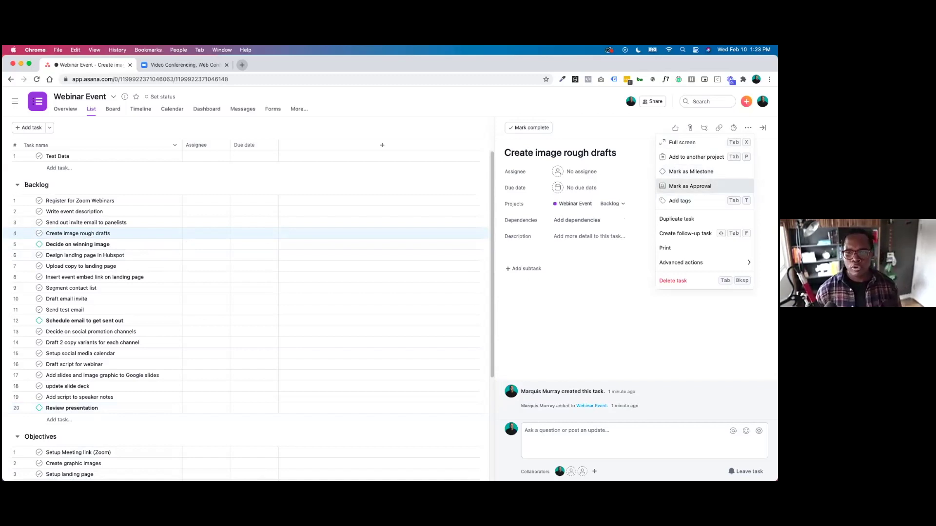
click(689, 186)
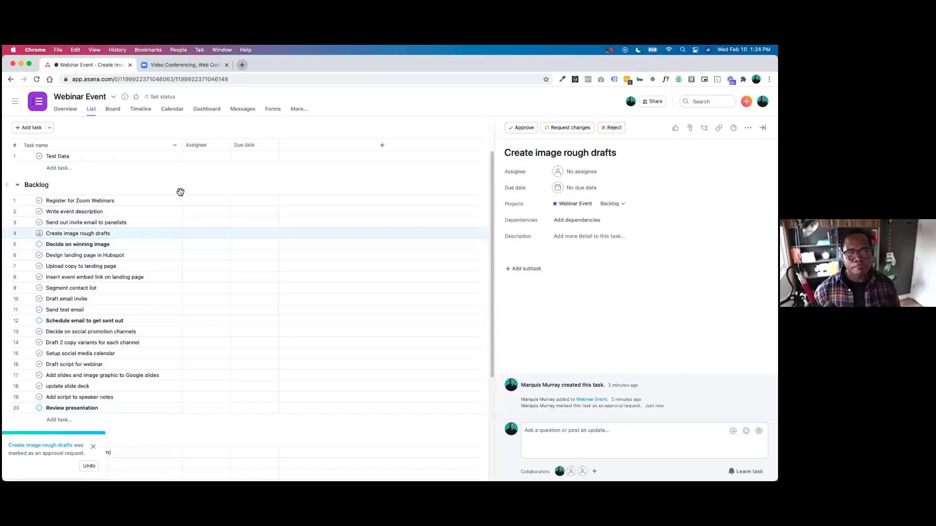
Set the project's dates in its overview, with start date 02/10/21 and due date February 26, 2021.
click(161, 99)
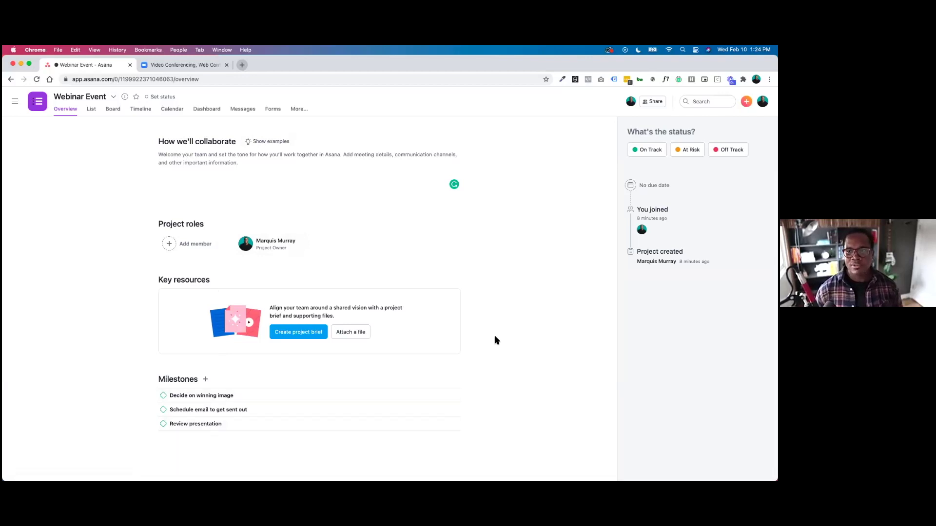
click(647, 185)
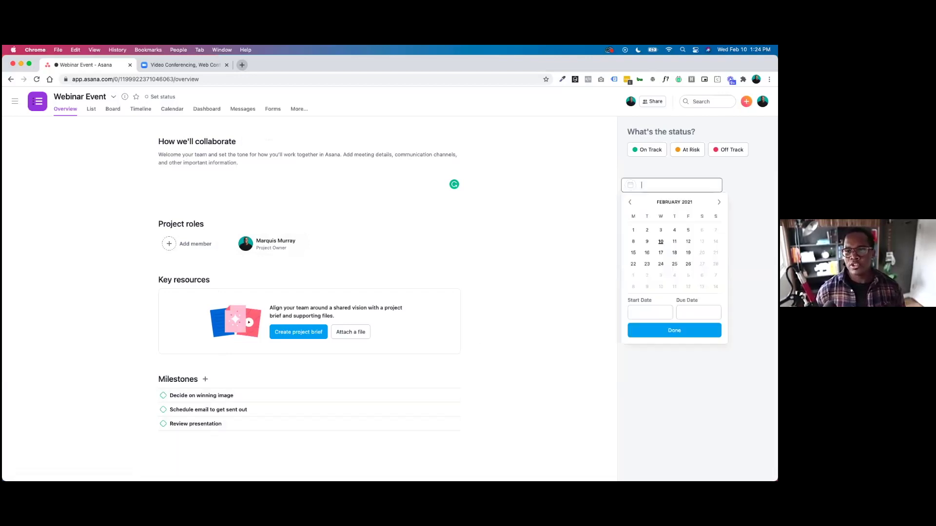
click(660, 241)
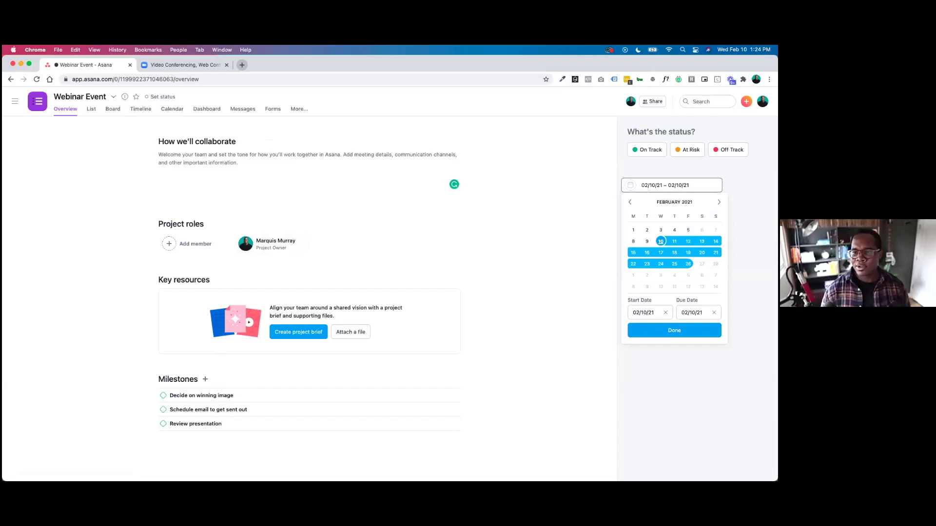
click(688, 263)
click(674, 331)
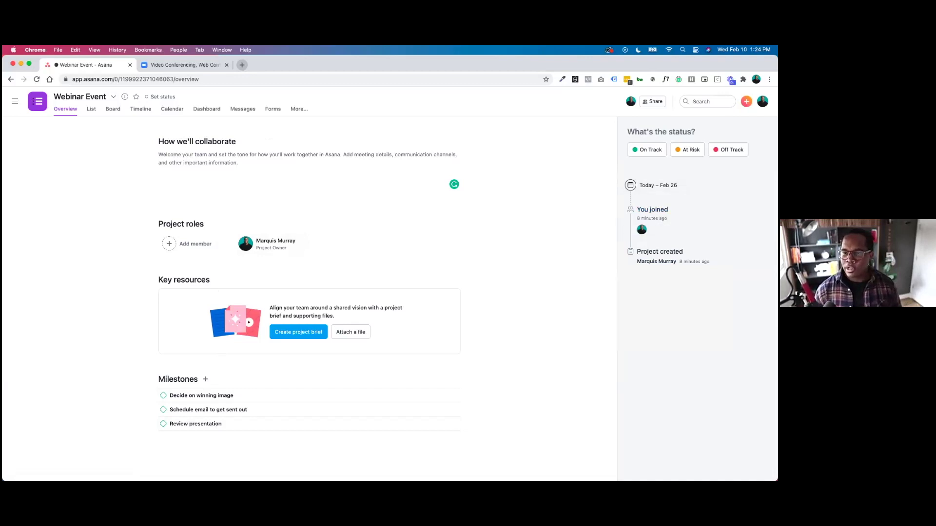
Return to the project's task list and open its customization settings, closing the unrelated Finder window.
click(91, 109)
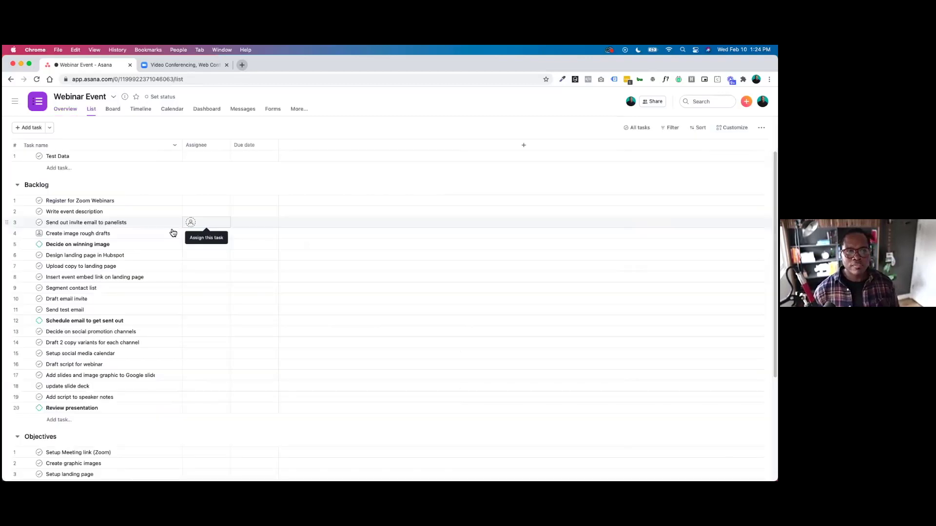
scroll(178, 227, down, 3)
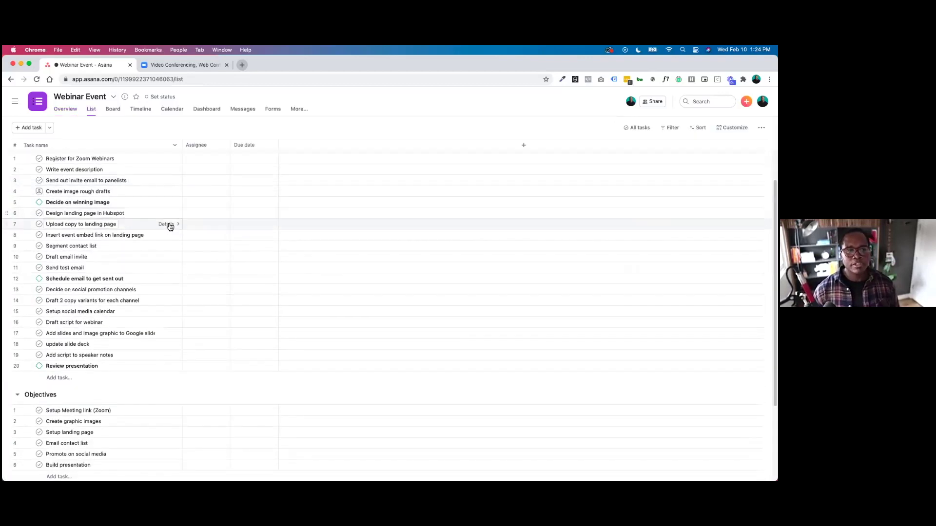
scroll(171, 228, down, 1)
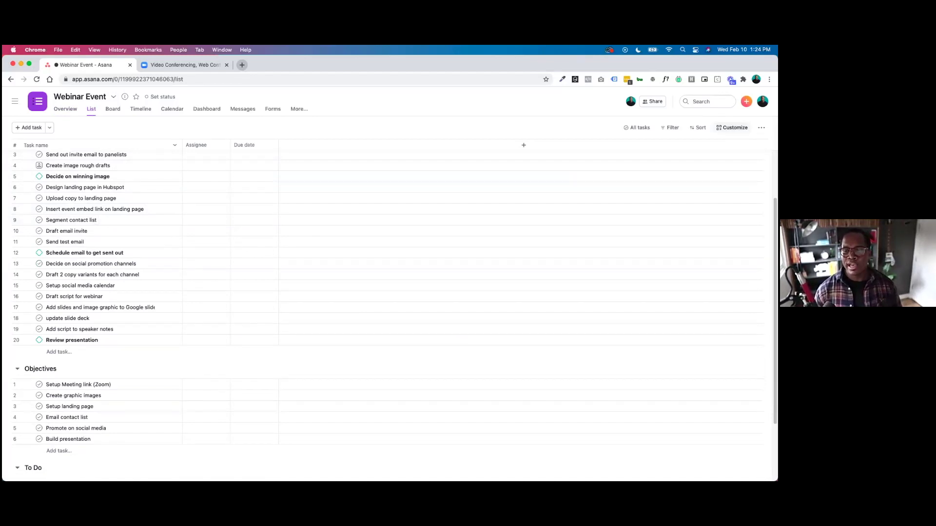
click(731, 128)
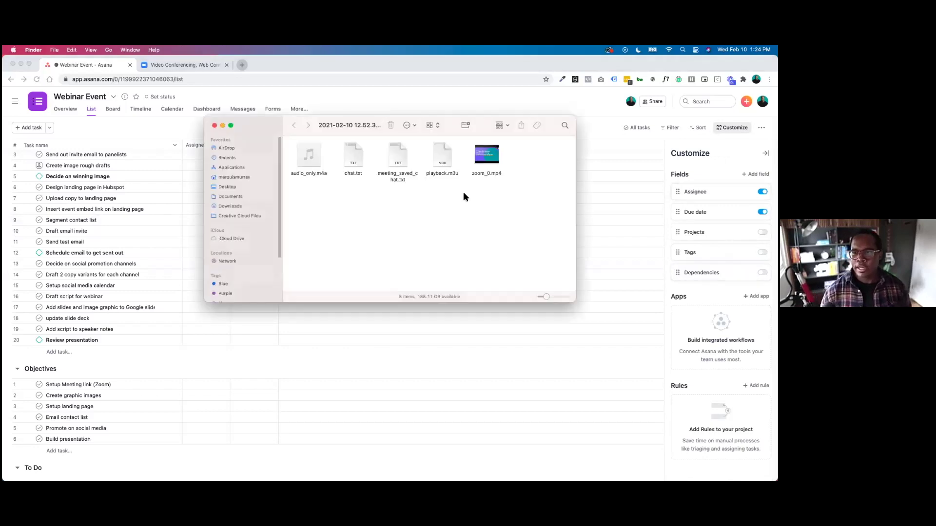
click(214, 126)
key(super+Tab)
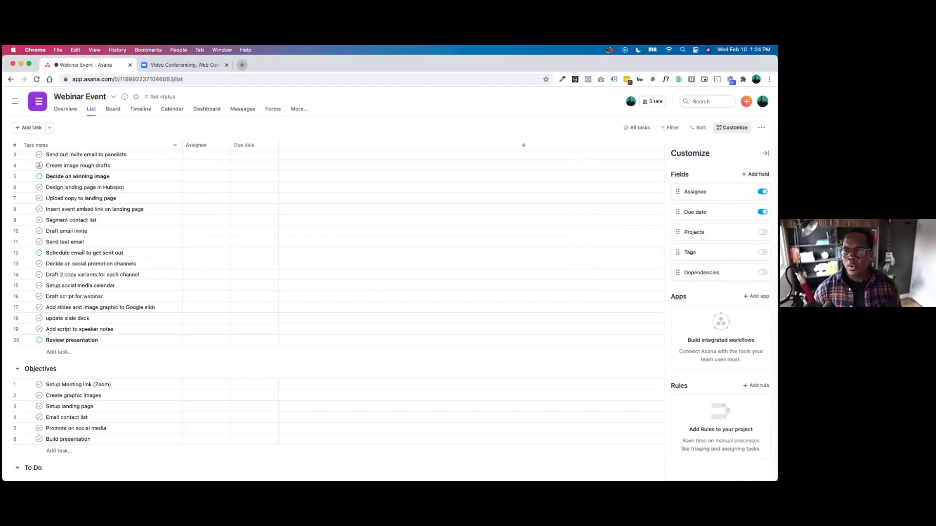
Start a new custom field titled Project Status after checking the existing fields in the library.
click(755, 174)
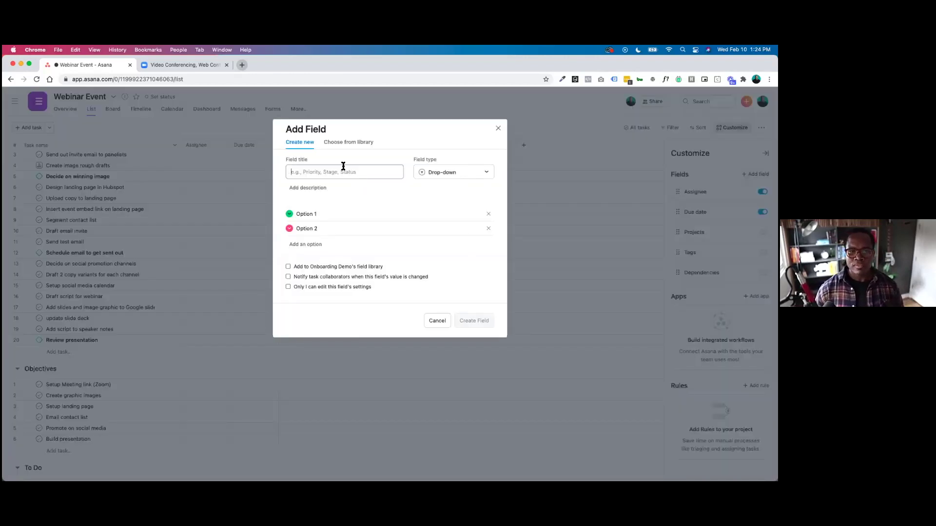
click(351, 146)
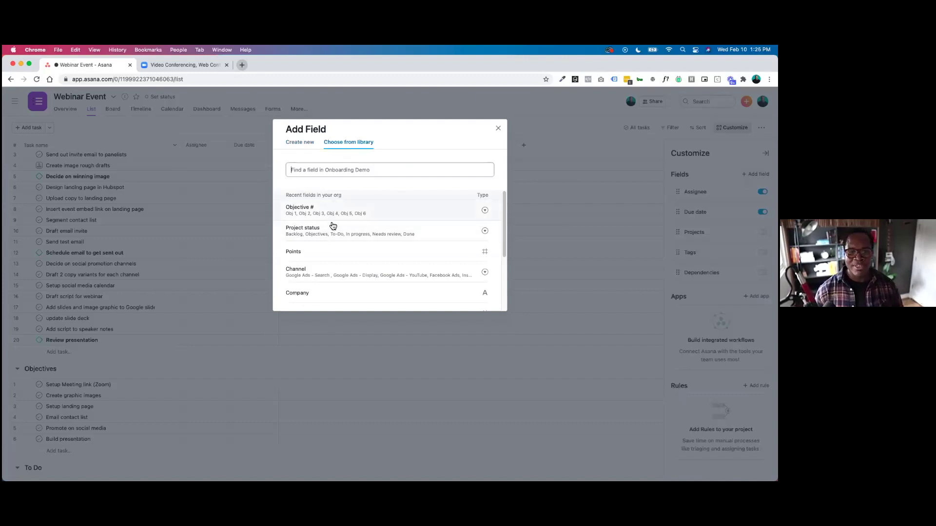
click(307, 147)
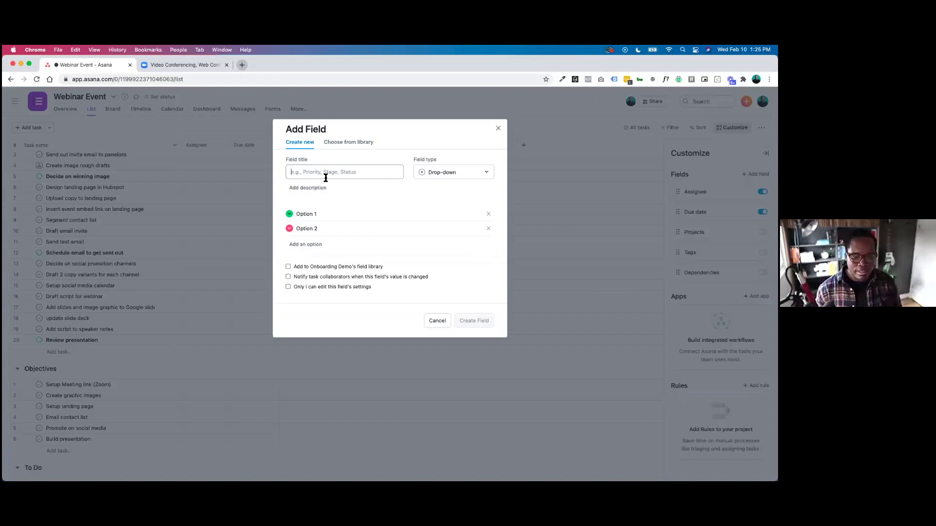
text(Project Status)
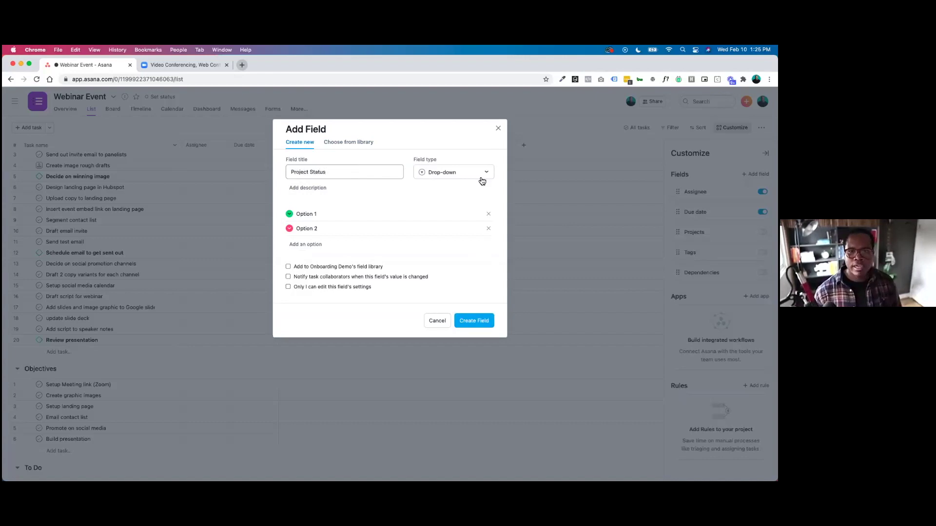
Preview the Text and Number field types with their format options, and switch the field back to Drop-down.
click(461, 173)
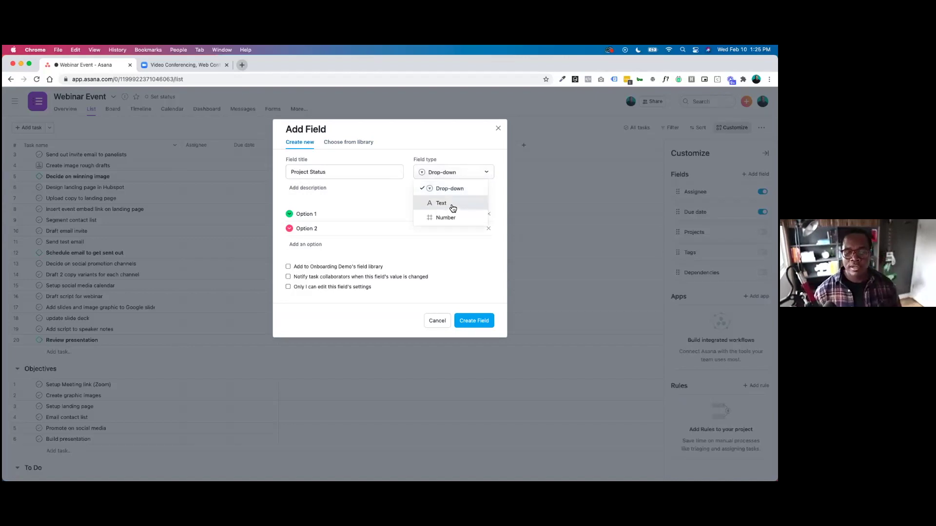
click(453, 206)
click(457, 174)
click(445, 217)
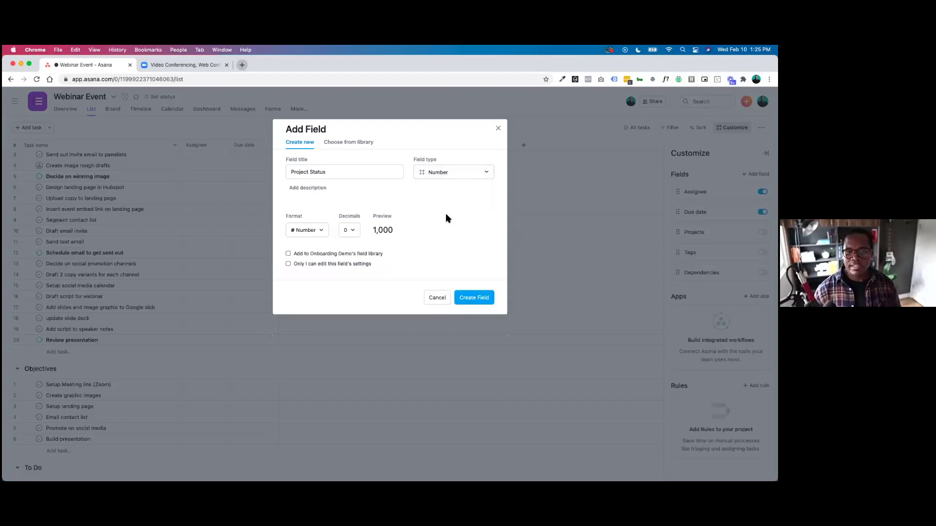
click(343, 233)
click(312, 231)
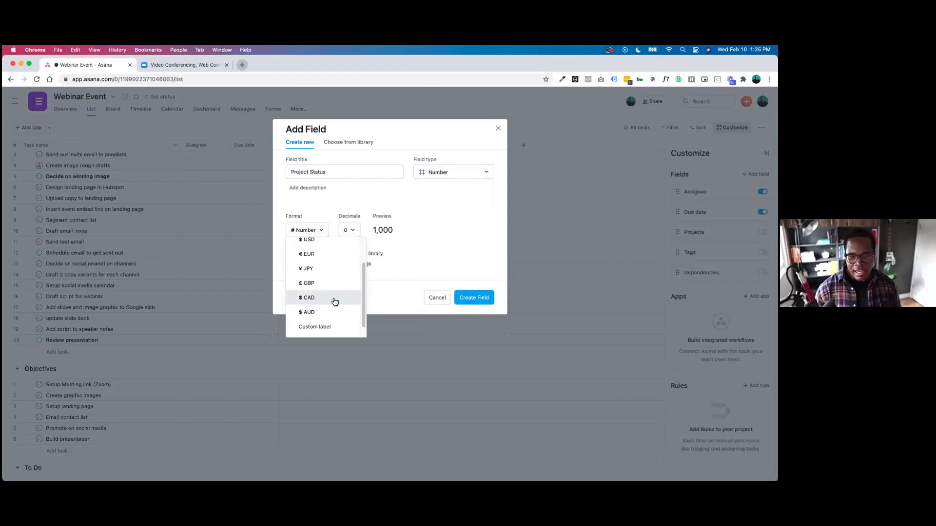
click(471, 189)
click(472, 175)
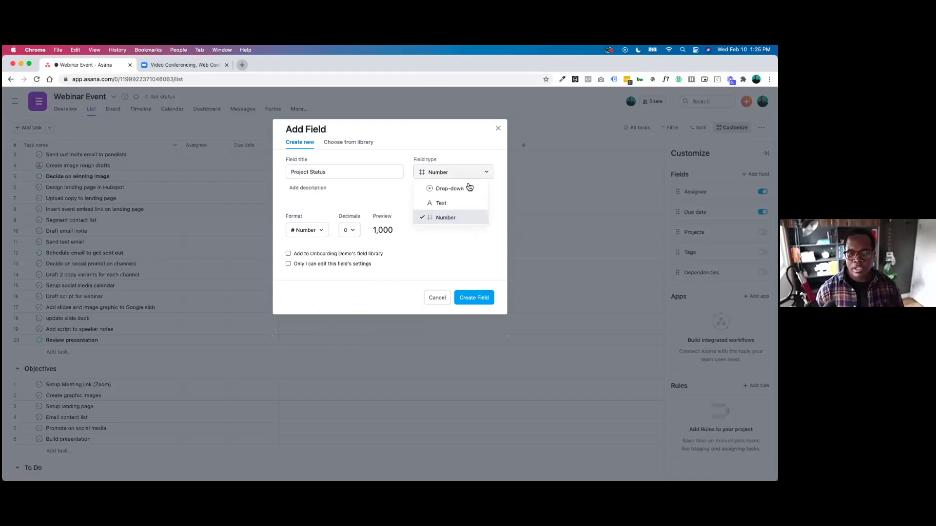
click(469, 189)
Define the field's options as Backlog, Objectives, To Do, In progress, Needs Review and Done, and remove the leftover Option 2.
triple_click(310, 215)
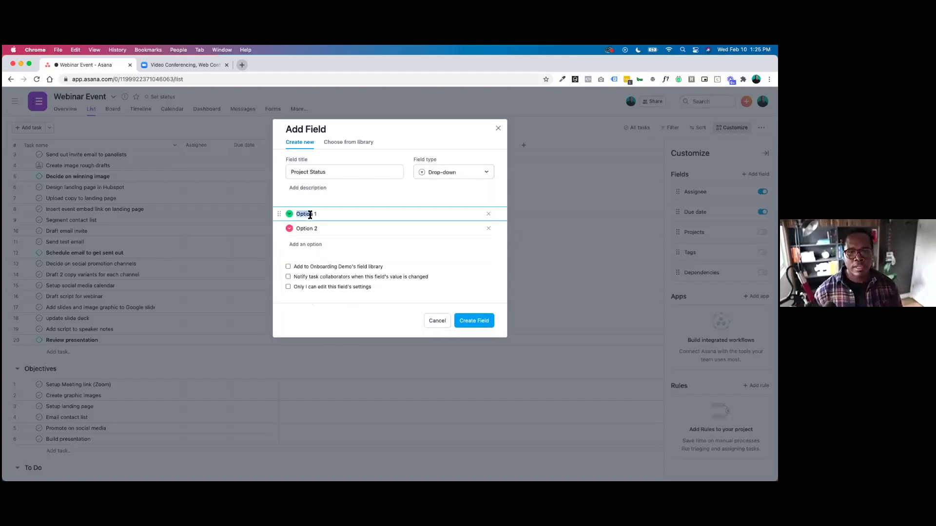
text(Backlog)
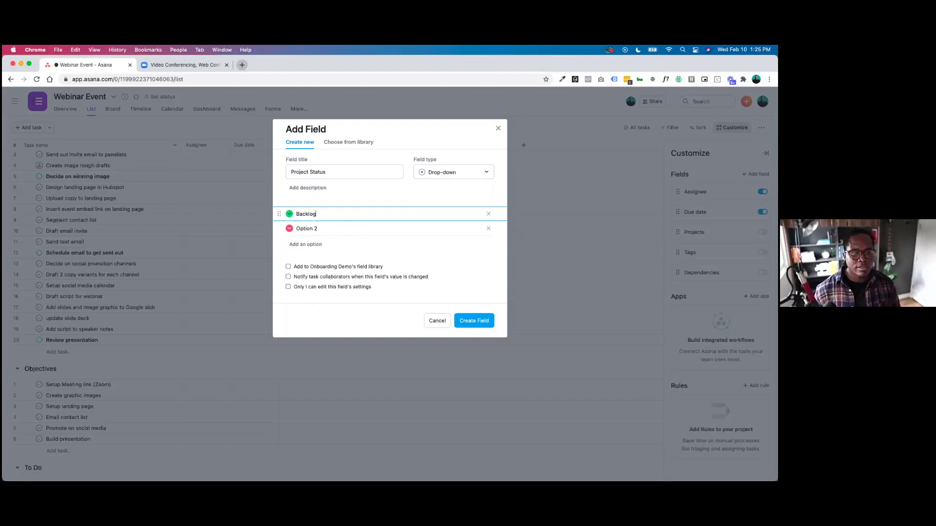
key(Return)
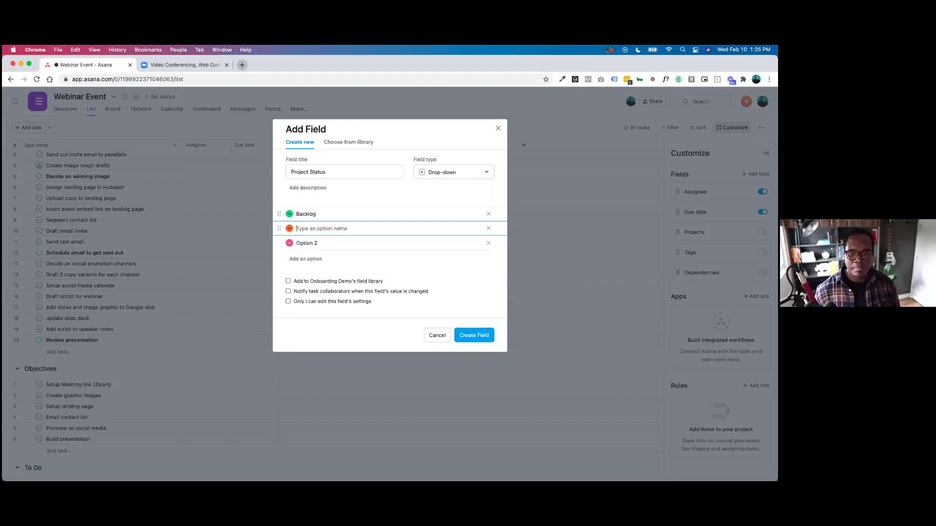
text(Objectives)
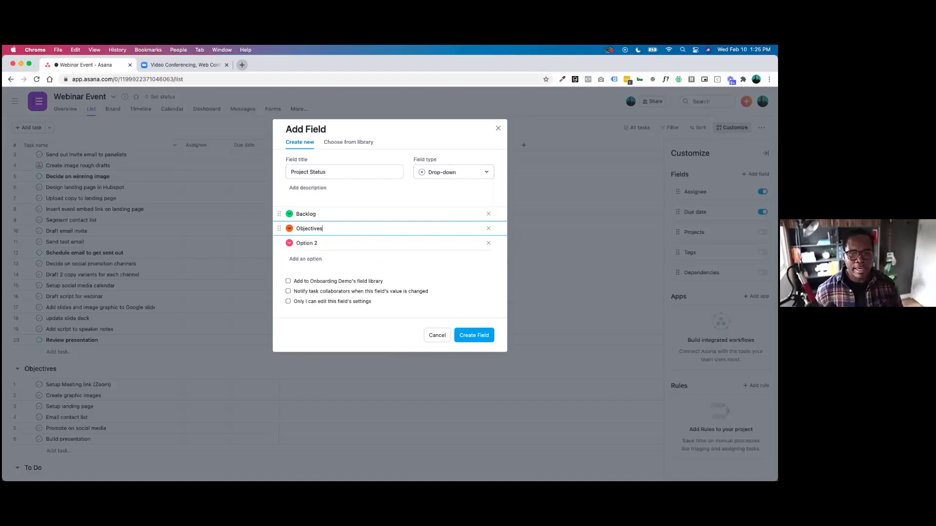
key(Return)
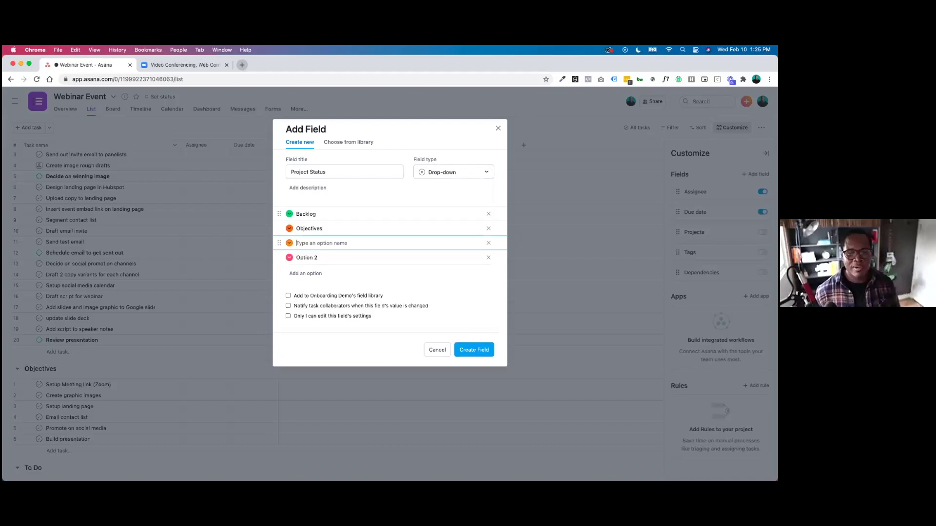
text(To Do)
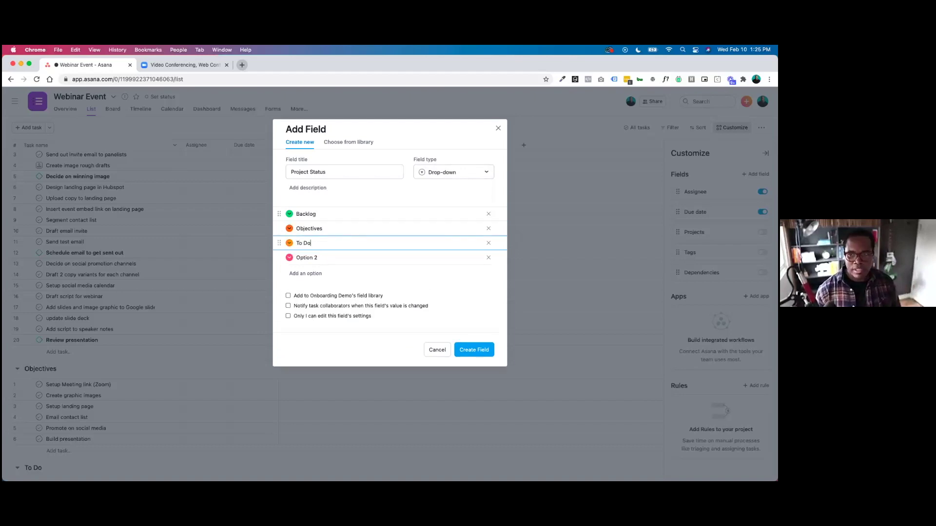
key(Return)
text(In progress)
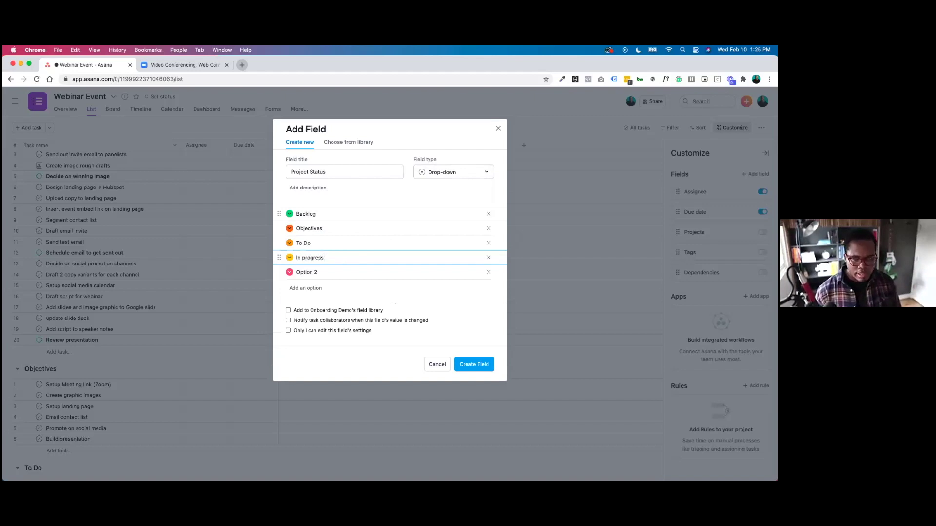
key(Return)
text(Needs Review)
key(Return)
text(Done)
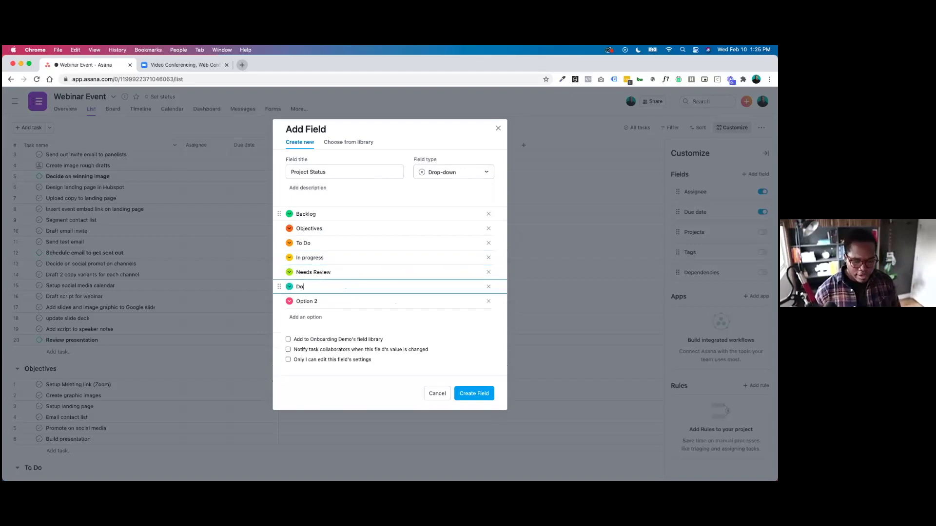
click(488, 301)
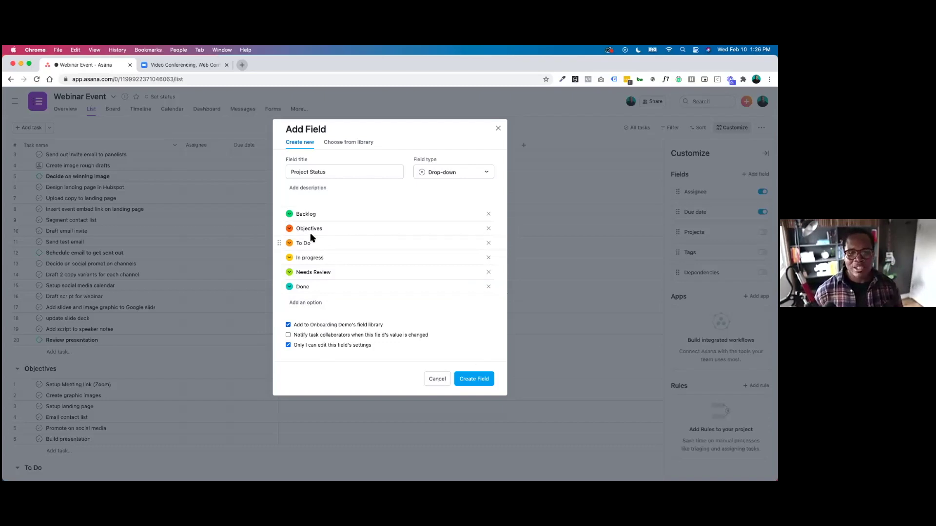
Check the color choices for the Objectives option, then clear the library and edit-restriction settings and cancel the new field.
click(289, 229)
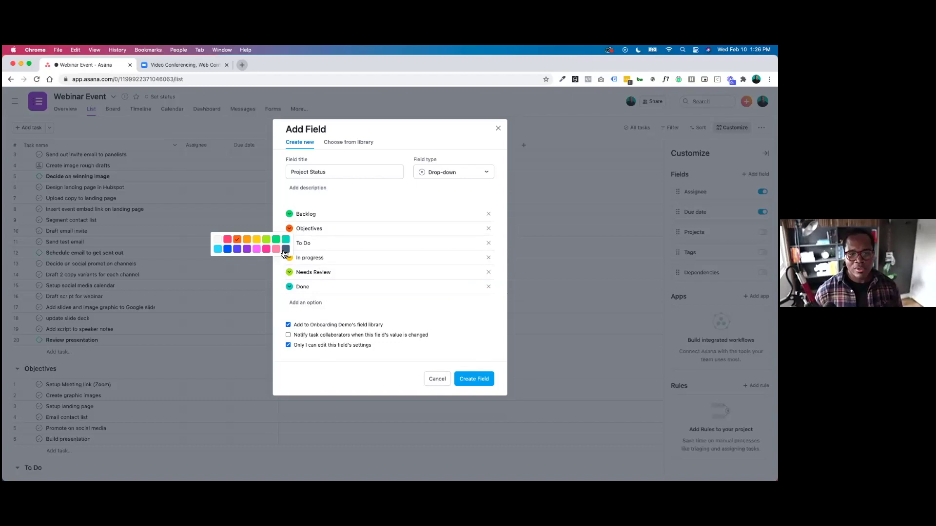
click(310, 372)
click(288, 345)
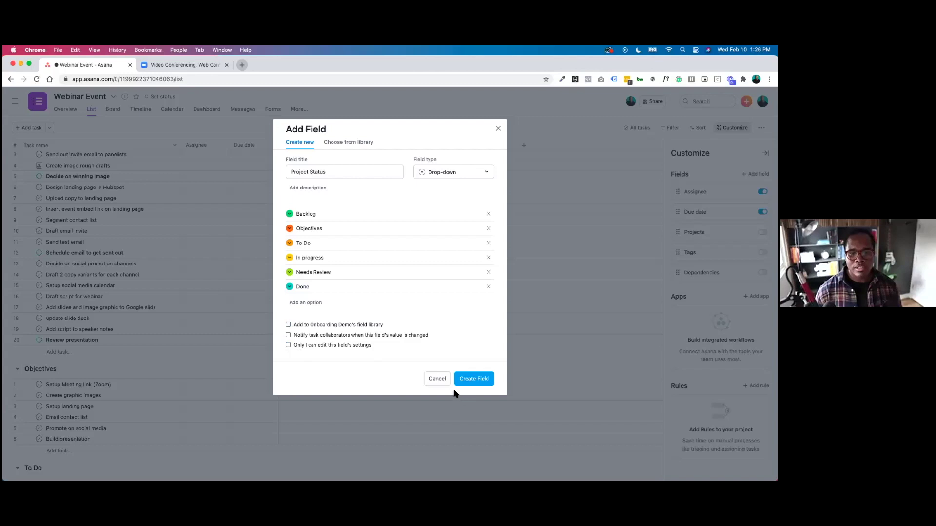
click(438, 381)
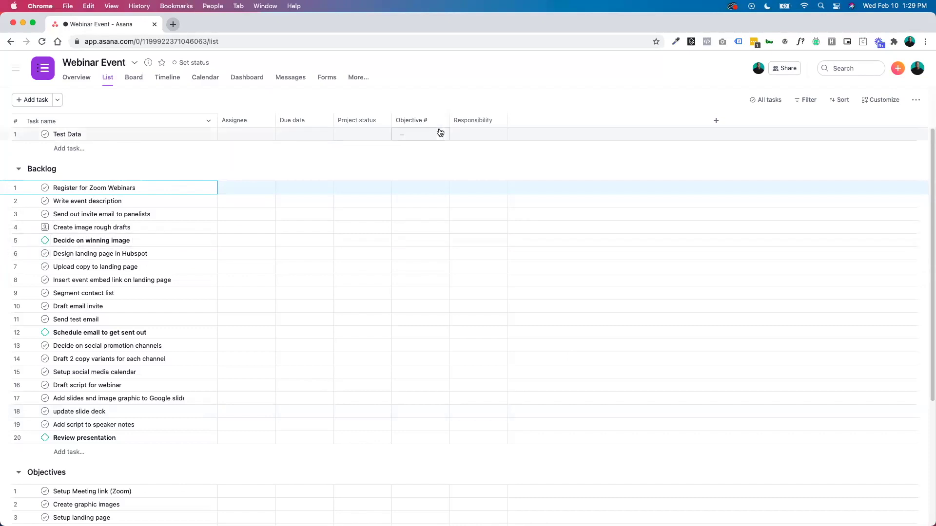
Reorder the task list columns so Project status, Objective # and Responsibility come before Assignee and Due date.
drag(375, 125, 257, 133)
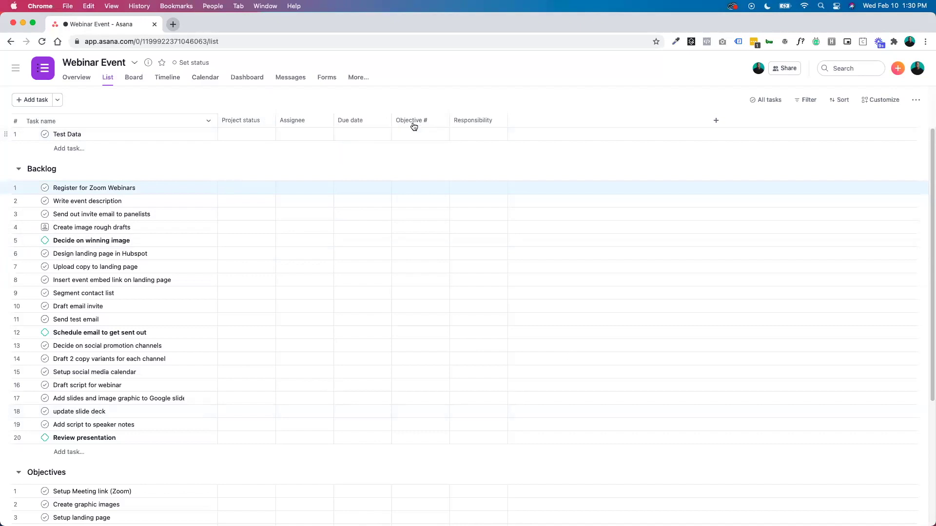
drag(412, 123, 290, 124)
drag(454, 121, 335, 128)
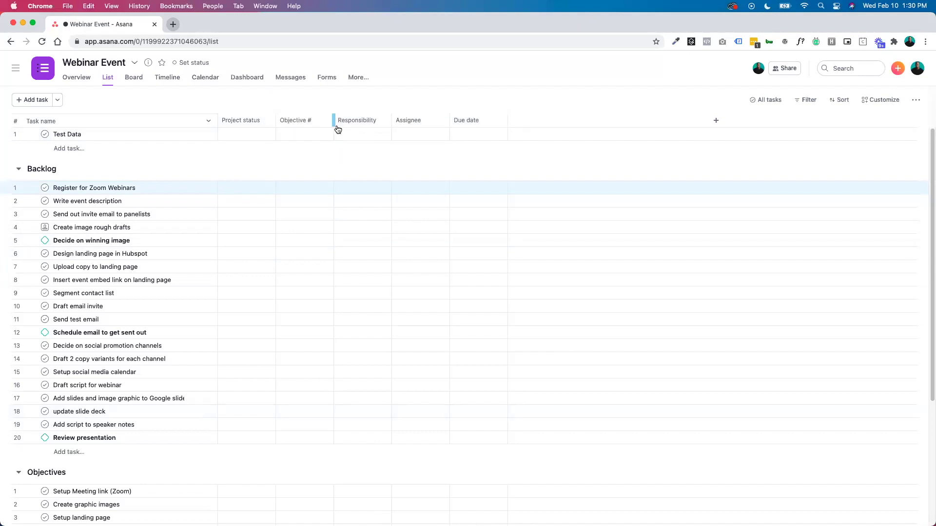
Set the Project status of all tasks in the Backlog section, from Register for Zoom Webinars to Review presentation, to Backlog.
click(80, 187)
shift+click(67, 437)
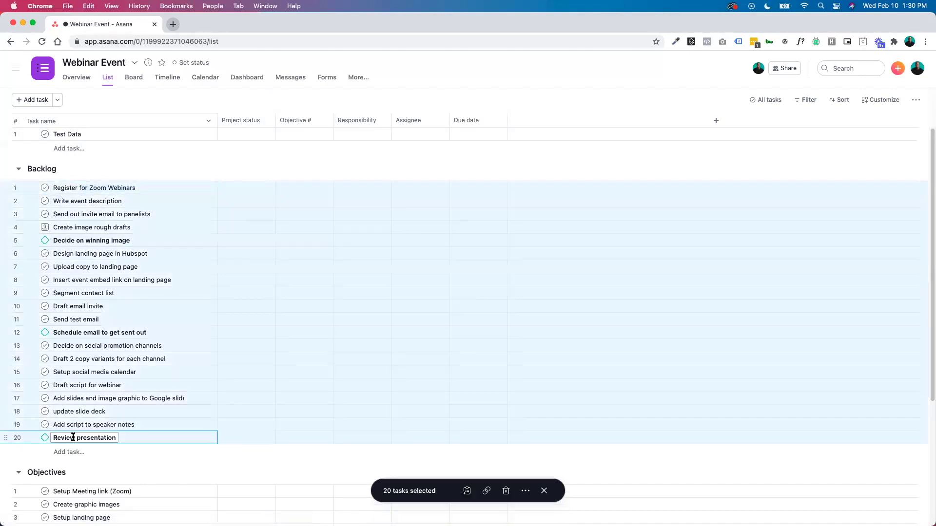
click(257, 195)
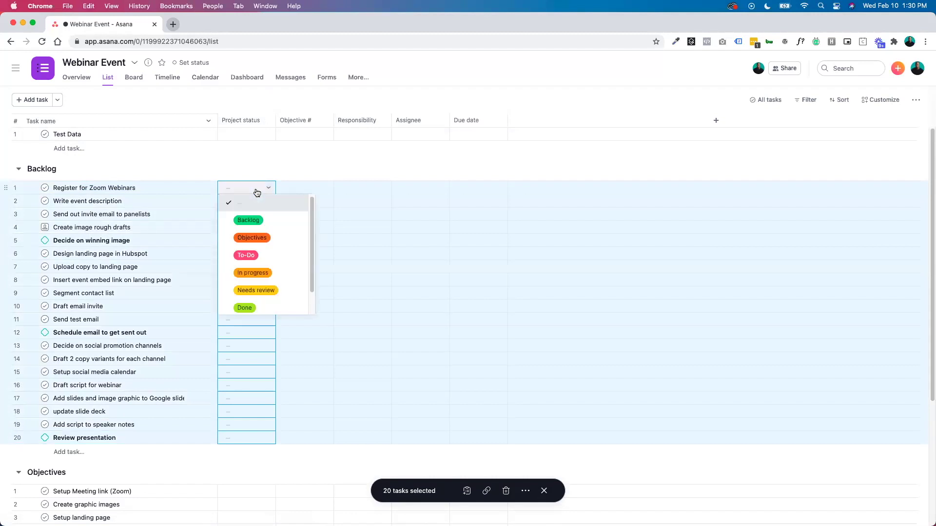
click(251, 221)
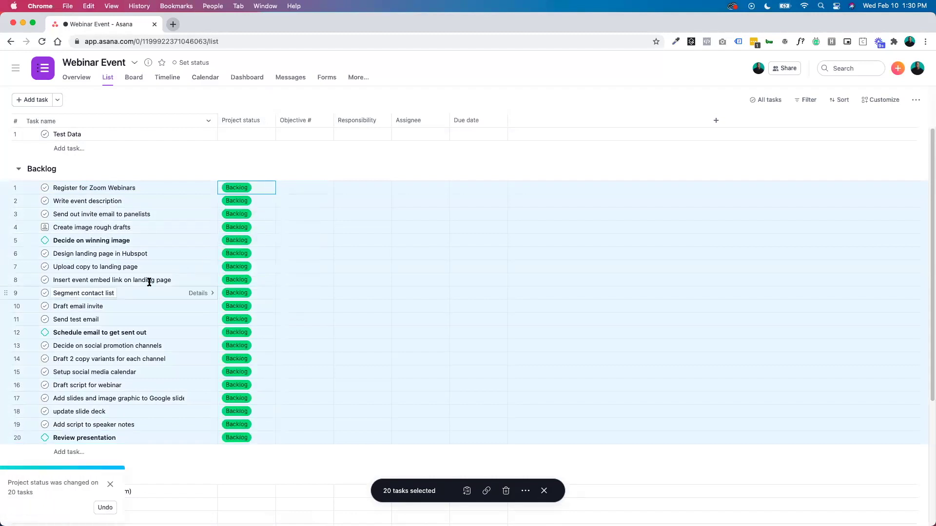
In the Objectives section, set Objective # to Obj 1 for Setup Meeting link, Obj 2 for Create graphic images and Obj 3 for Setup landing page.
scroll(129, 237, down, 5)
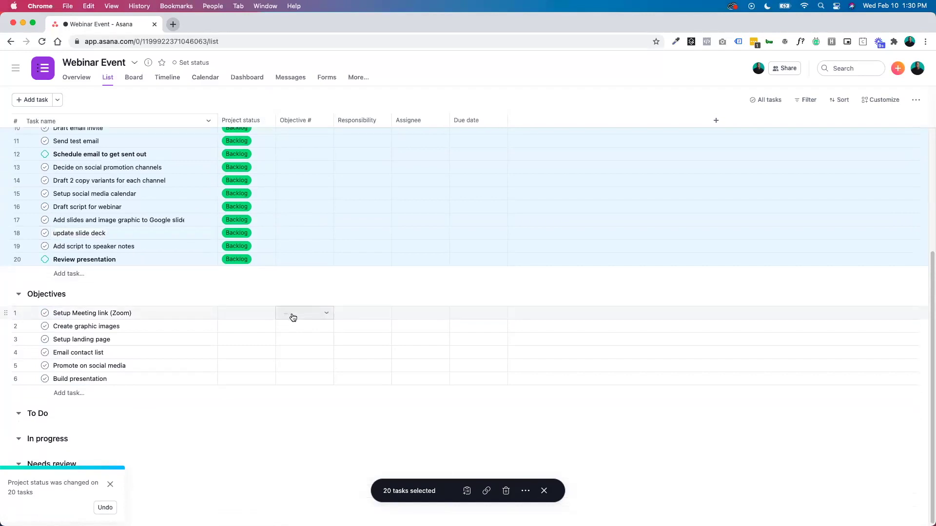
click(293, 317)
click(302, 345)
click(306, 327)
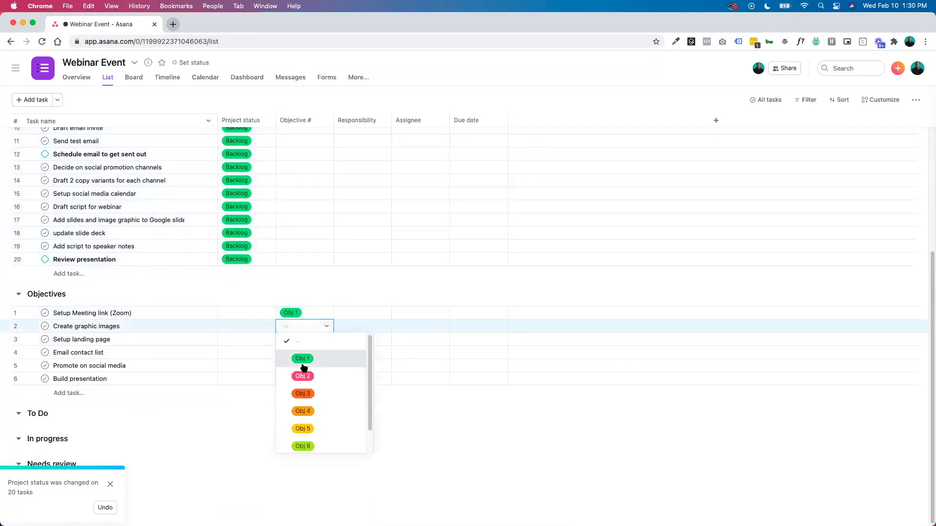
click(303, 376)
click(312, 340)
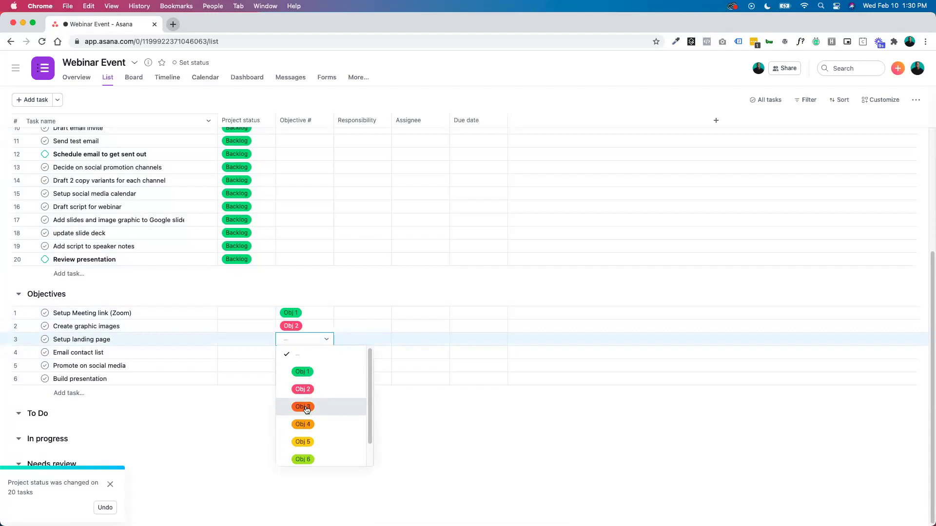
click(303, 407)
Set Objective # to Obj 4 for Email contact list, Obj 5 for Promote on social media and Obj 6 for Build presentation.
click(308, 354)
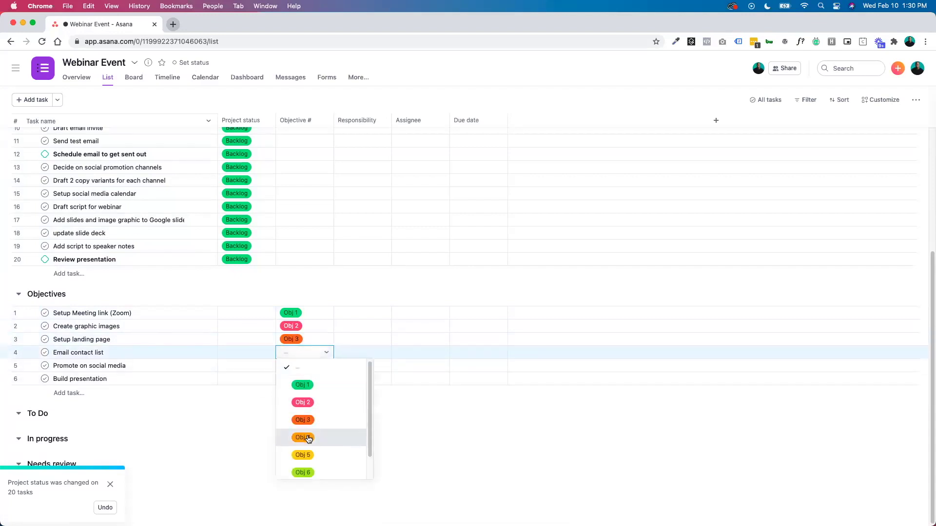
click(308, 439)
click(307, 367)
click(303, 468)
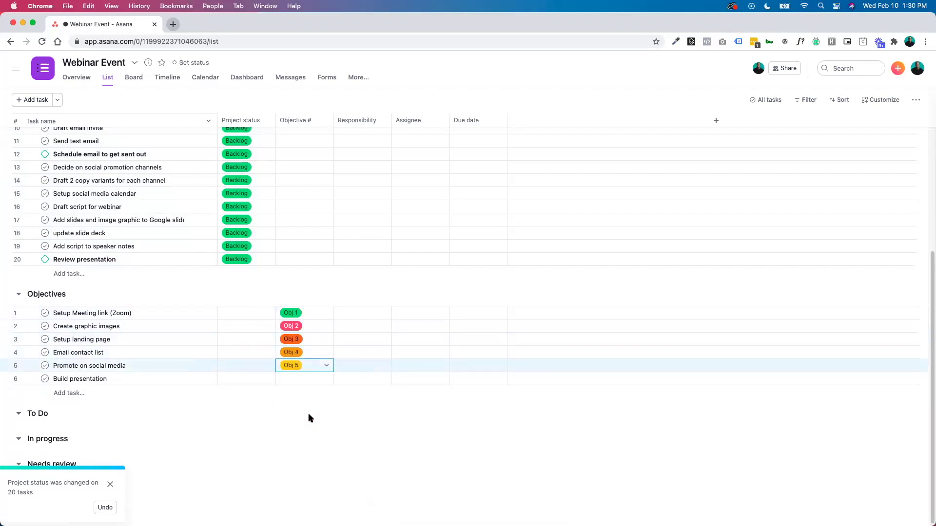
click(309, 379)
click(306, 498)
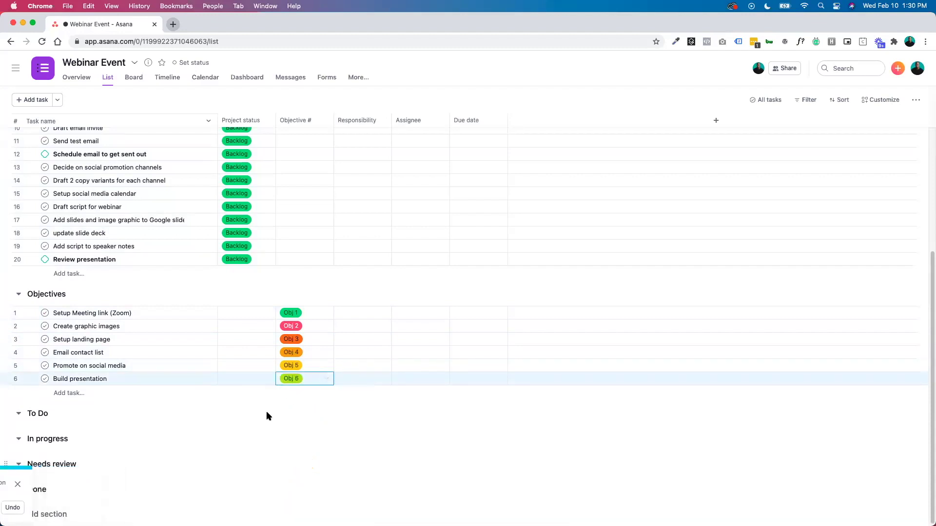
View the project as a board and try sorting its tasks by Objective #.
click(132, 77)
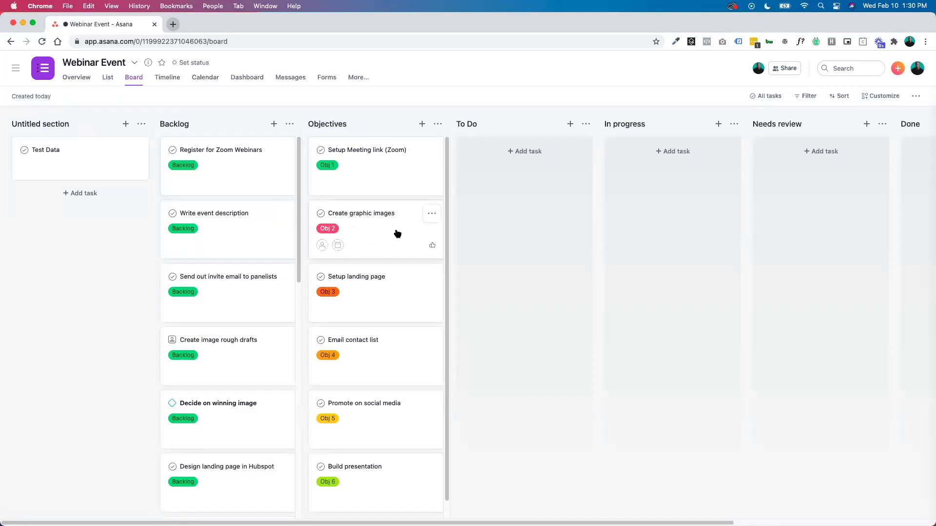
click(844, 100)
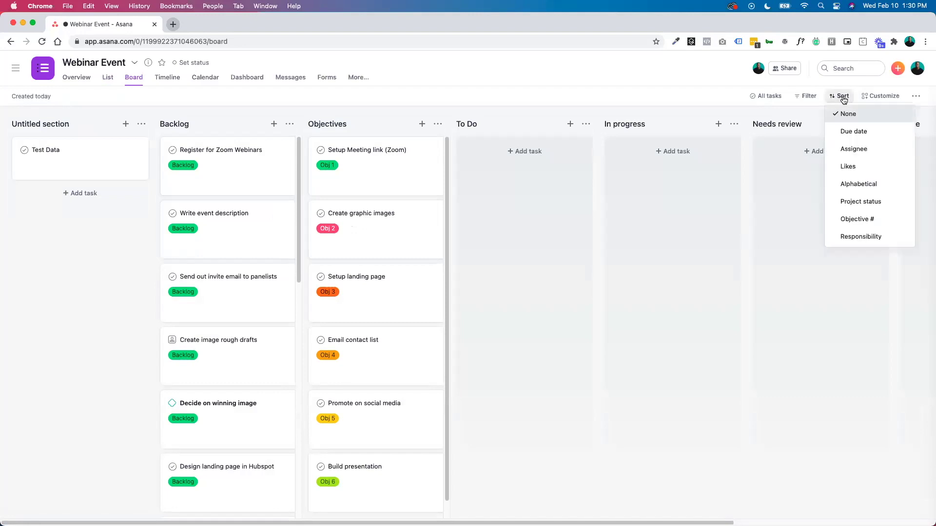
click(851, 221)
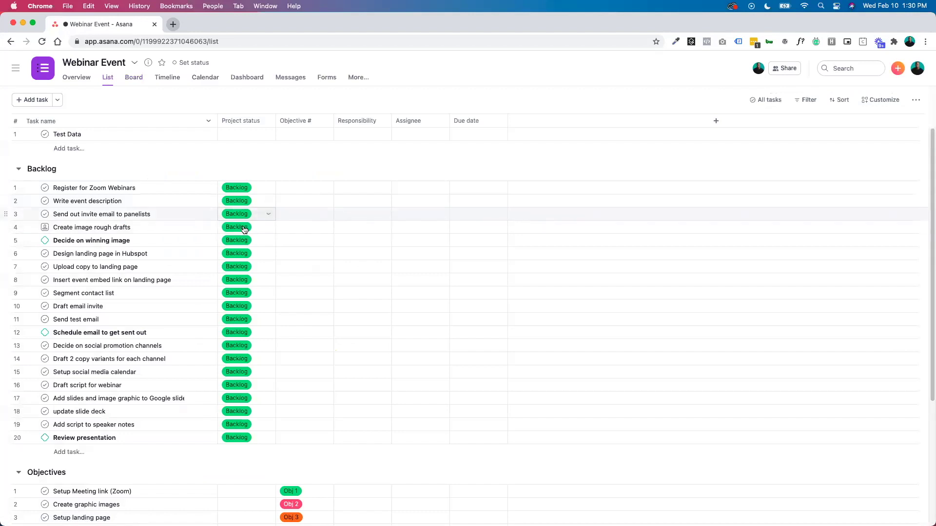
In the Objectives section, set Responsibility to Project Manager for Setup Meeting link (Zoom) and to Design for Create graphic images.
scroll(254, 258, down, 1)
scroll(255, 258, down, 4)
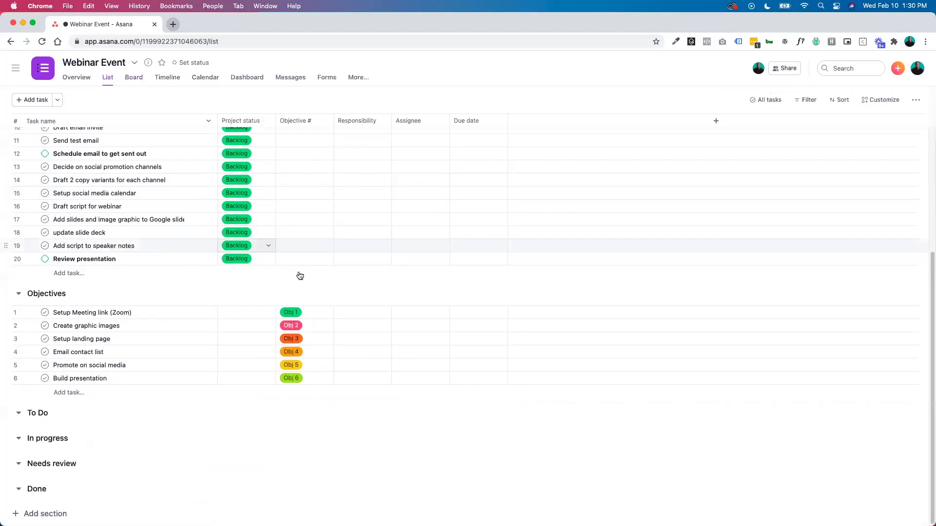
click(362, 318)
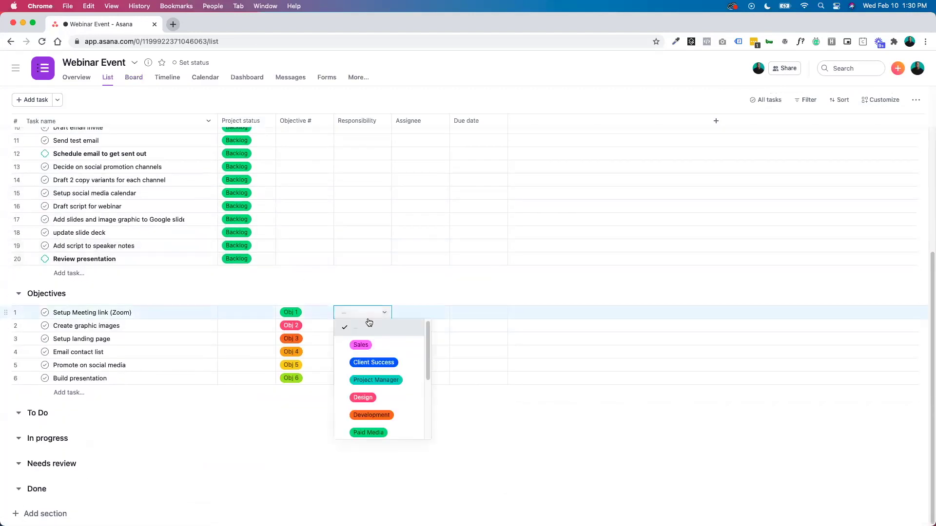
click(401, 380)
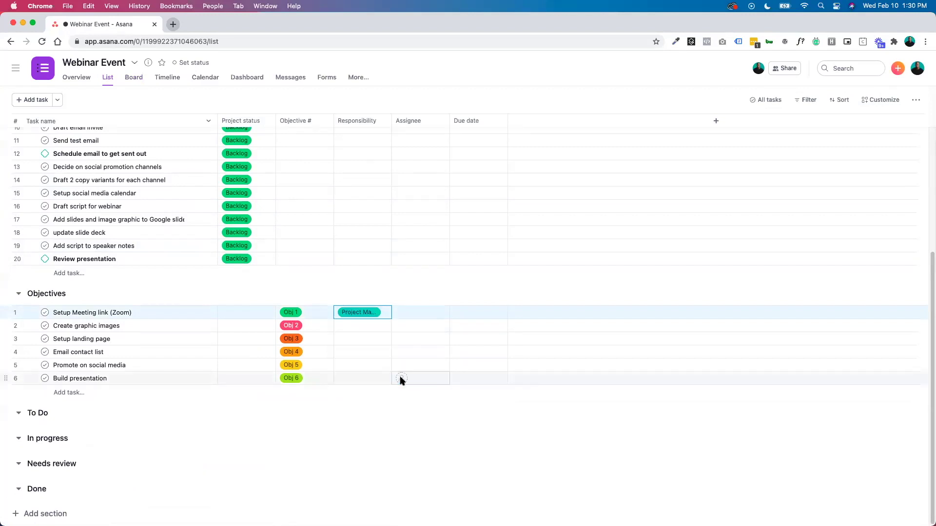
click(352, 324)
click(376, 414)
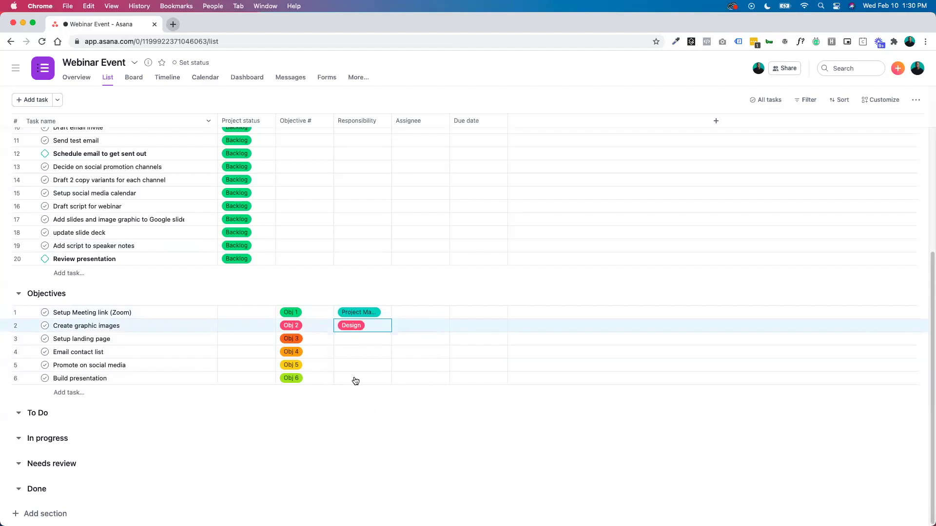
Set Responsibility to Development for the Setup landing page objective and to Leadership for Email contact list.
click(357, 344)
scroll(377, 390, down, 3)
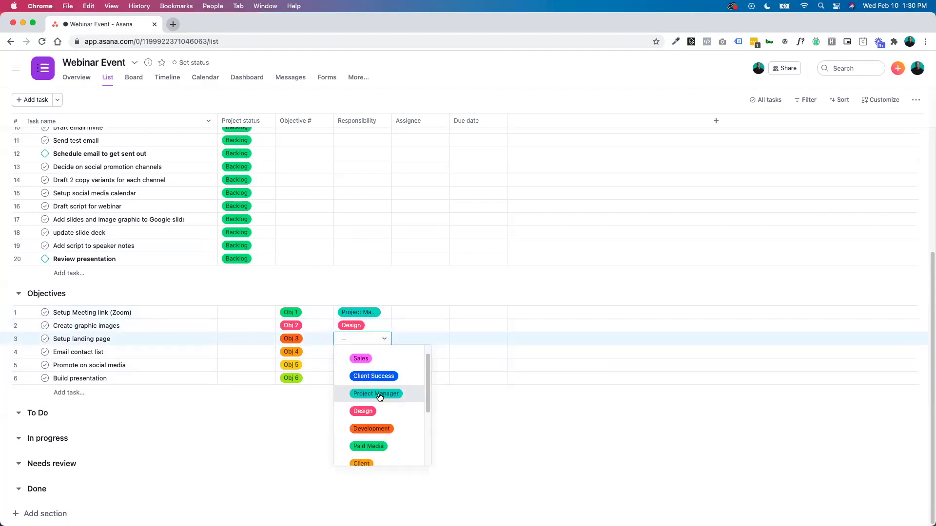
click(378, 403)
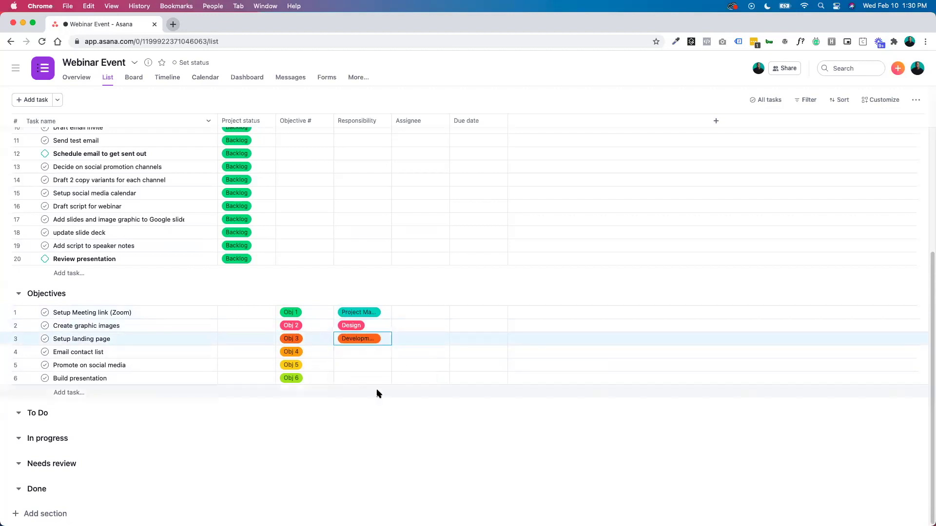
click(369, 352)
scroll(379, 426, down, 4)
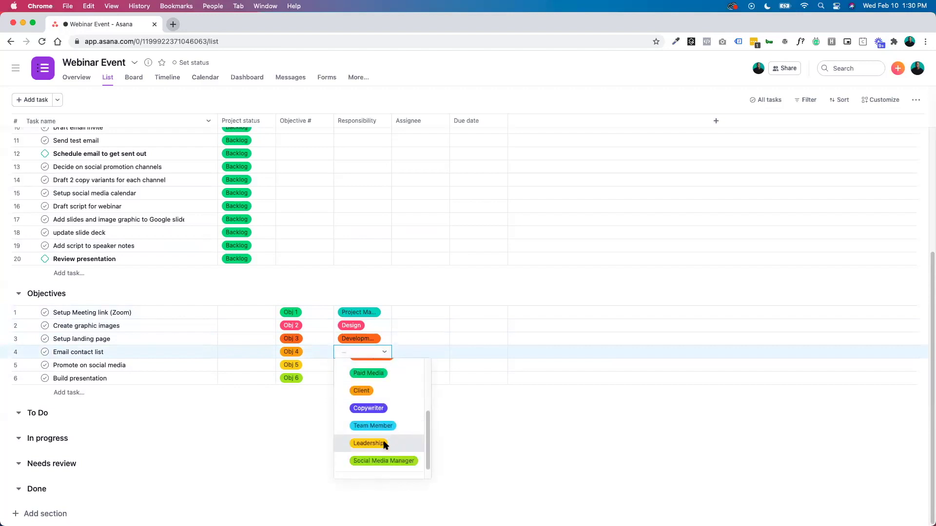
click(385, 445)
In the Objectives section, set Responsibility to Social Media Manager for Promote on social media and to Leadership for Build presentation.
click(366, 363)
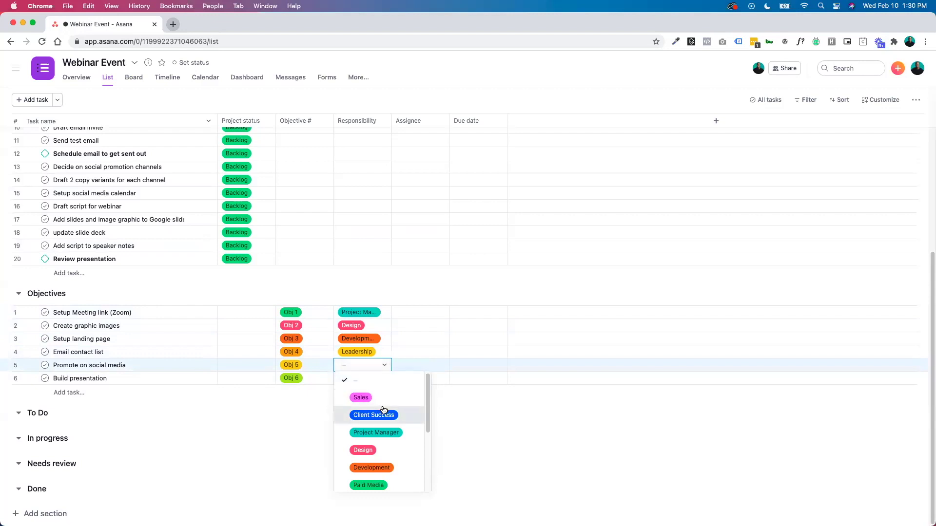
scroll(380, 422, down, 3)
scroll(383, 425, down, 2)
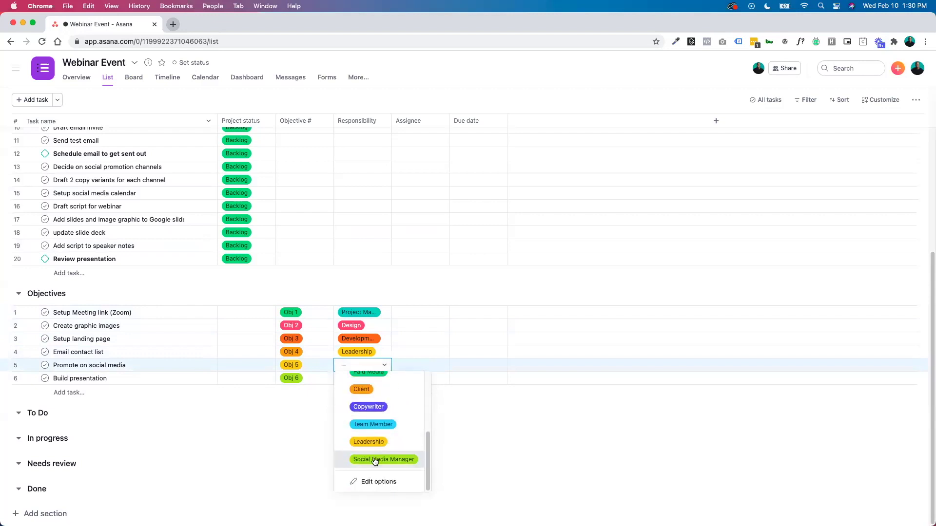
click(378, 458)
click(365, 380)
scroll(370, 438, down, 3)
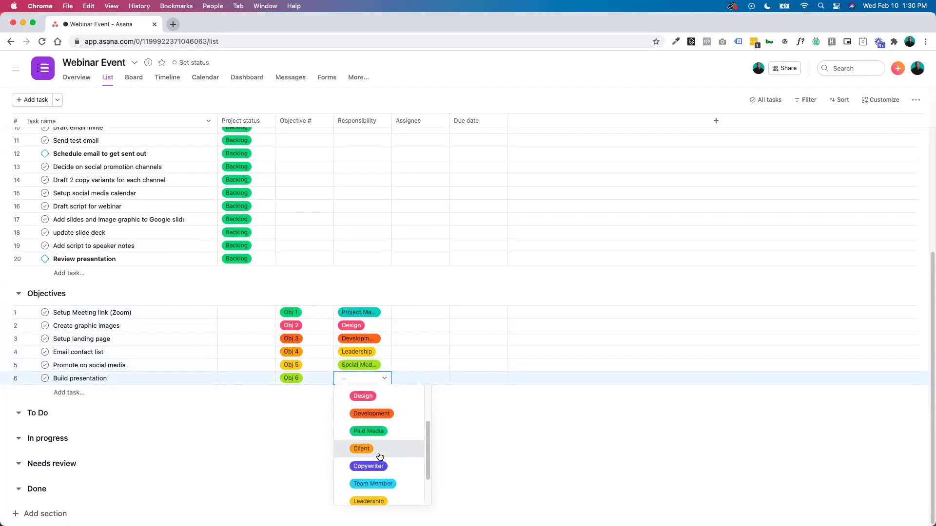
click(368, 489)
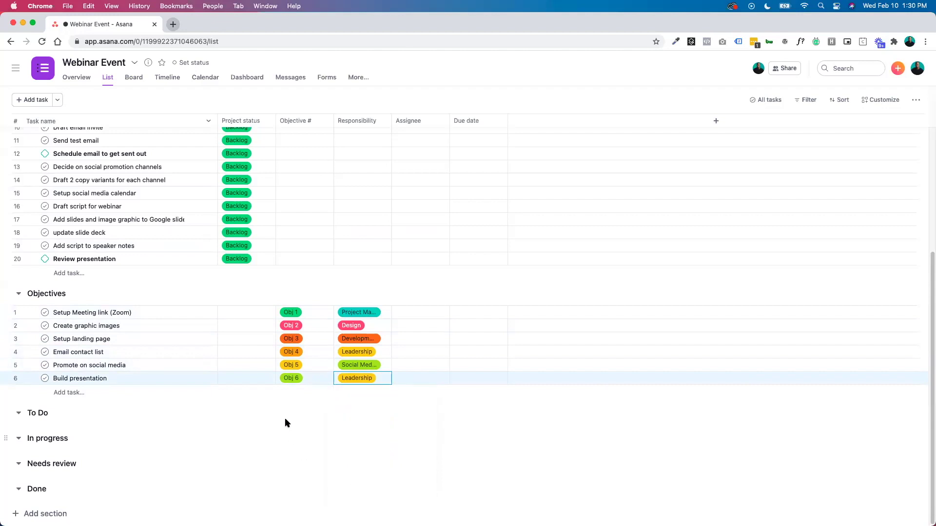
Set Responsibility to Project Manager for the Backlog tasks Register for Zoom Webinars, Write event description and Send out invite email to panelists.
scroll(288, 423, up, 5)
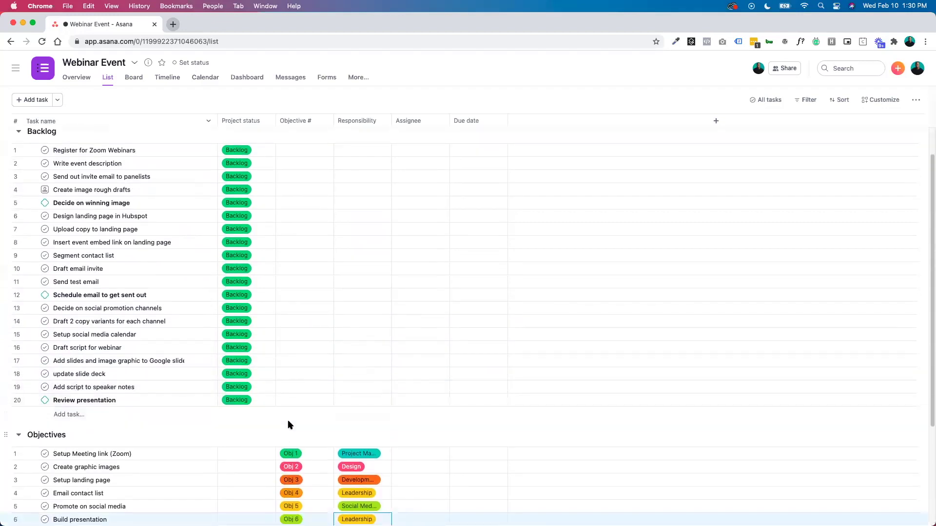
scroll(278, 415, up, 1)
drag(79, 166, 90, 209)
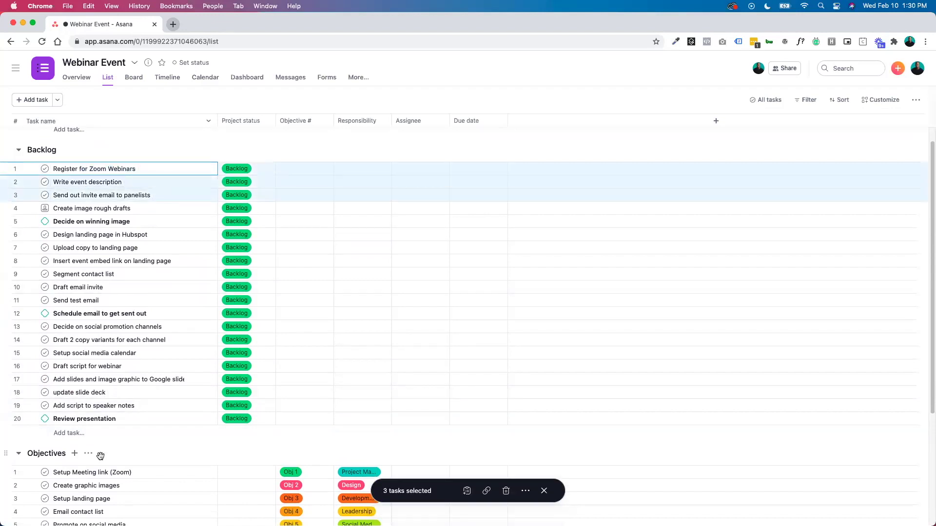
click(344, 192)
click(358, 174)
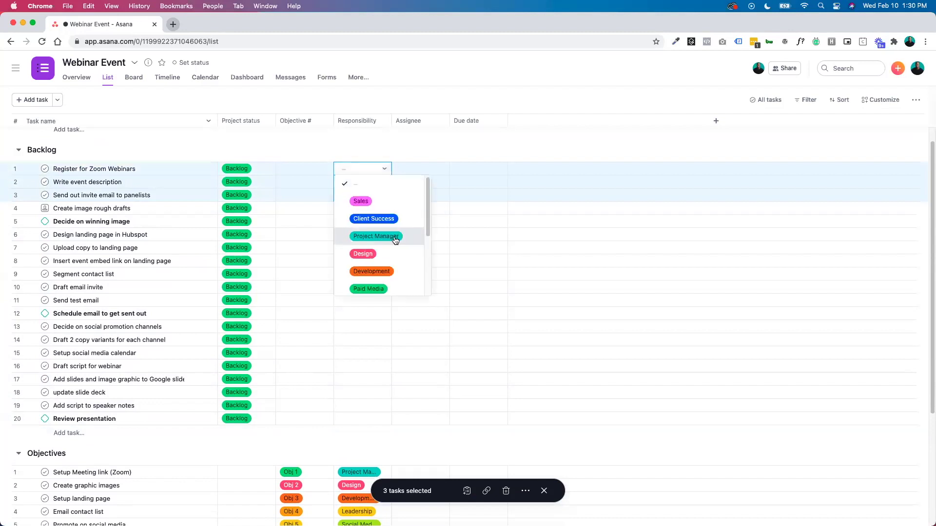
click(394, 237)
Set Responsibility to Design for the four Backlog tasks from Create image rough drafts through Upload copy to landing page.
click(84, 208)
shift+click(95, 248)
click(382, 209)
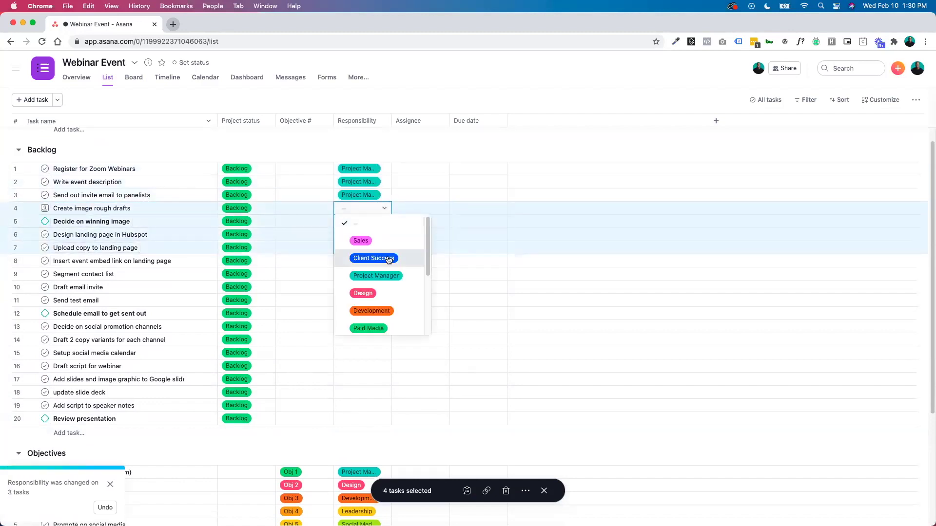
click(376, 293)
Set Responsibility to Development for the four Backlog tasks from Insert event embed link on landing page through Send test email.
click(214, 261)
shift+click(150, 301)
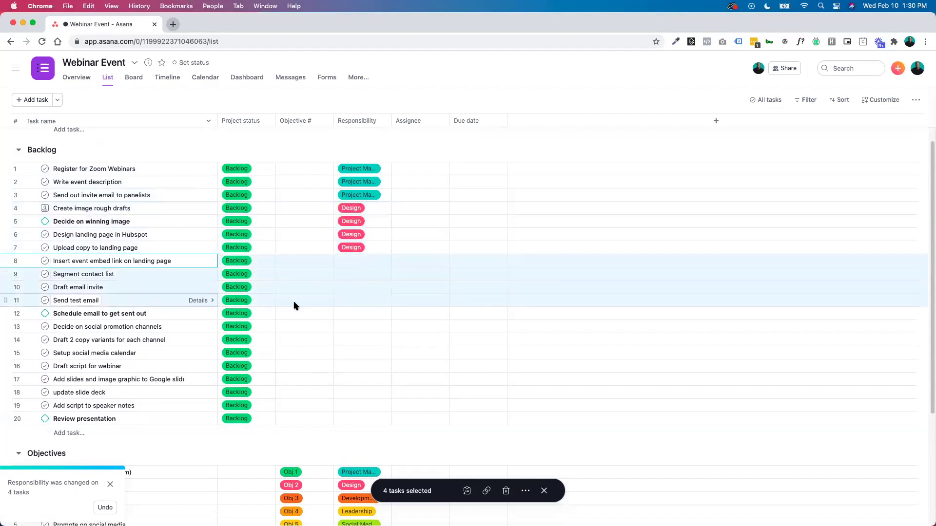
click(372, 264)
click(368, 361)
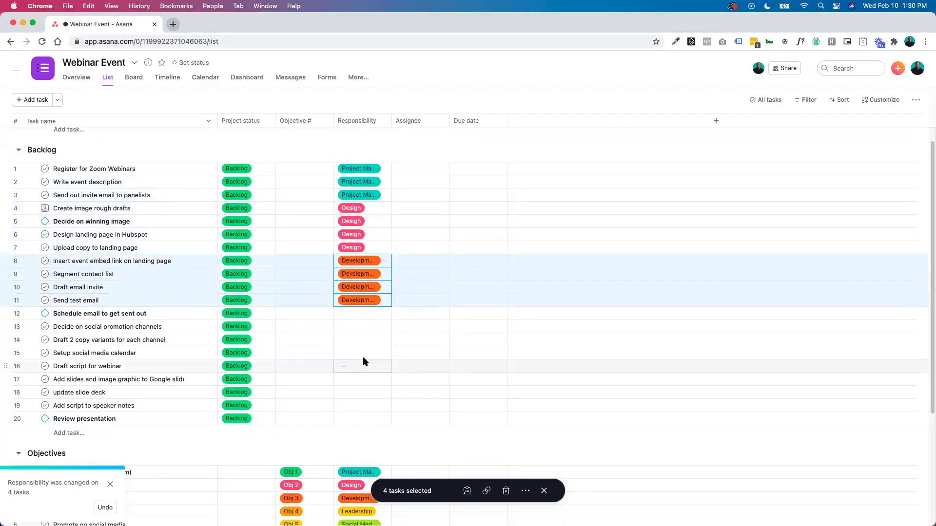
Set Responsibility to Paid Media for the four Backlog tasks from Schedule email to get sent out through Setup social media calendar.
click(130, 314)
shift+click(129, 354)
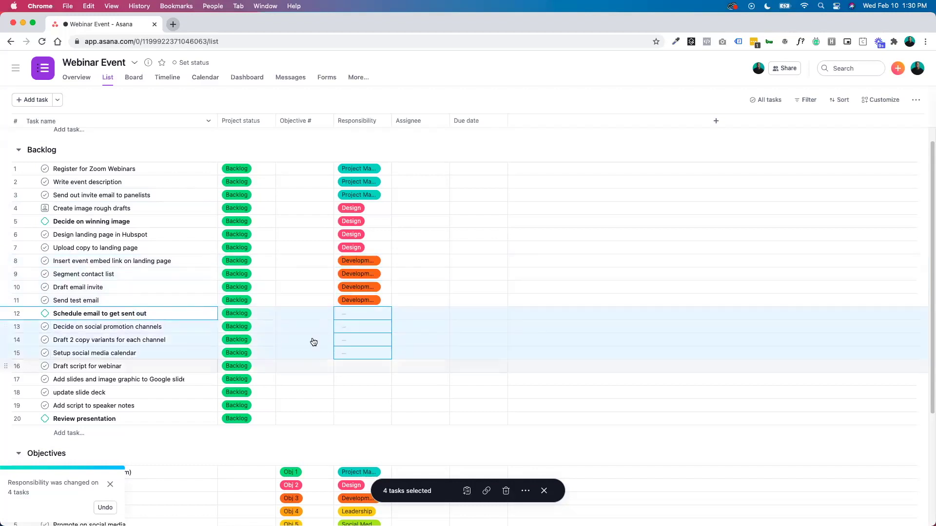
click(352, 315)
scroll(379, 413, down, 1)
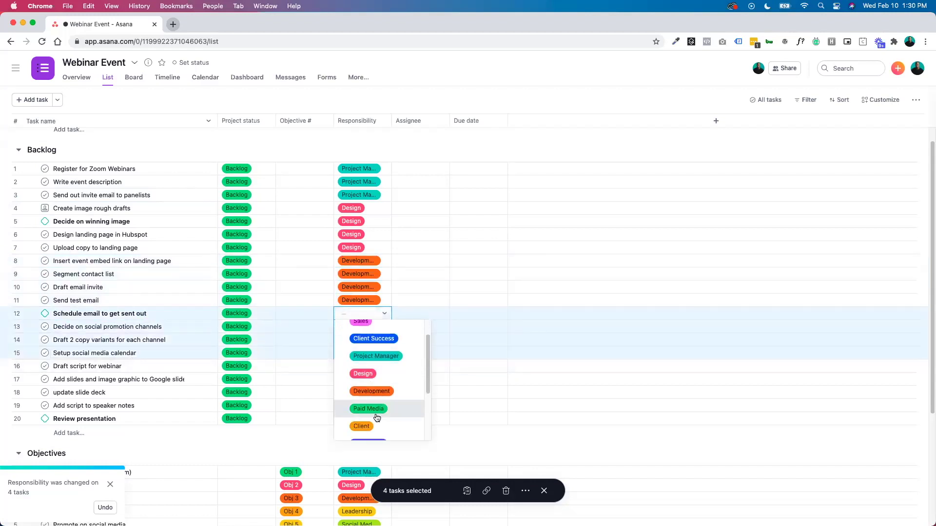
click(370, 410)
Set Responsibility to Leadership for the five Backlog tasks from Draft script for webinar through Review presentation.
click(104, 366)
shift+click(104, 418)
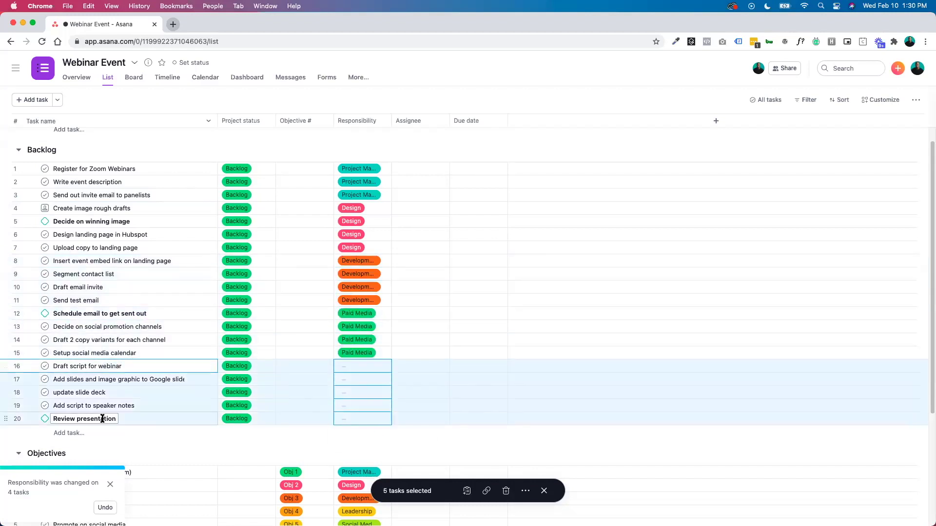
click(359, 369)
scroll(375, 438, down, 2)
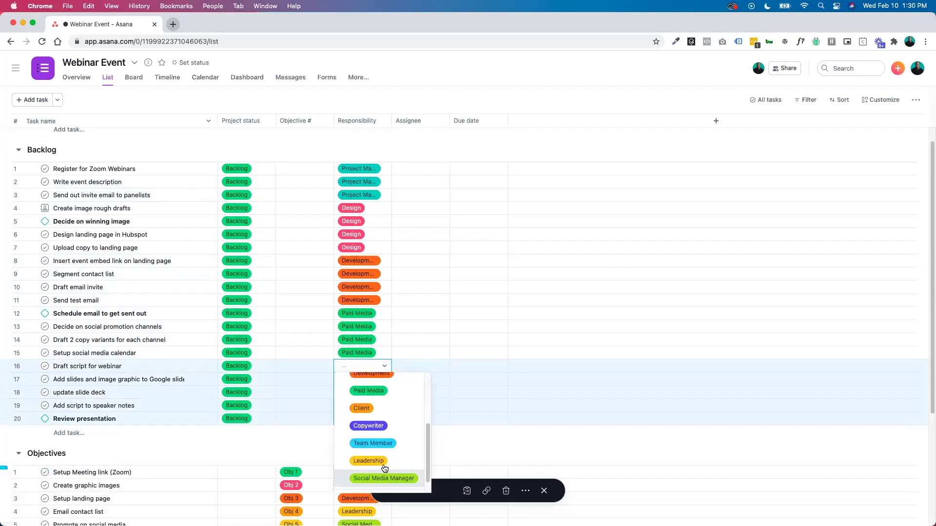
click(378, 468)
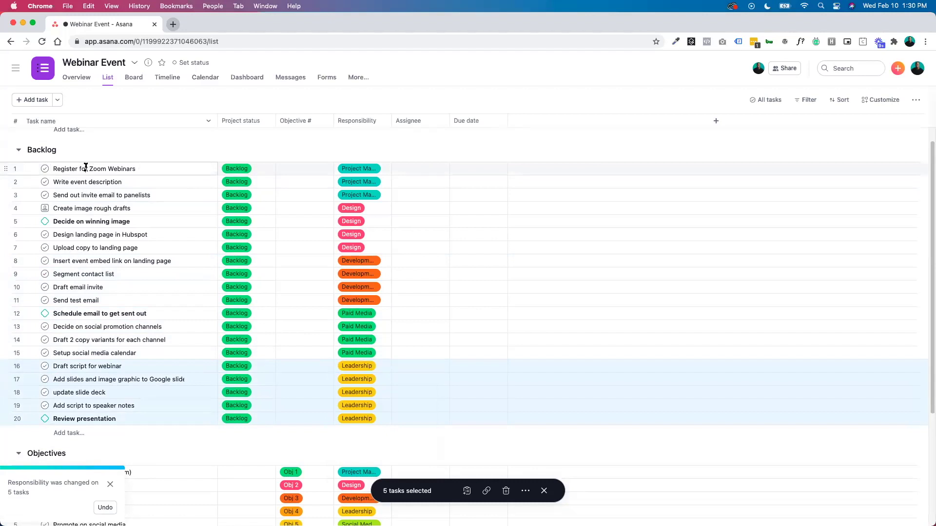
Assign the first four Backlog tasks, Register for Zoom Webinars through Create image rough drafts, to the first suggested teammate.
drag(86, 168, 102, 209)
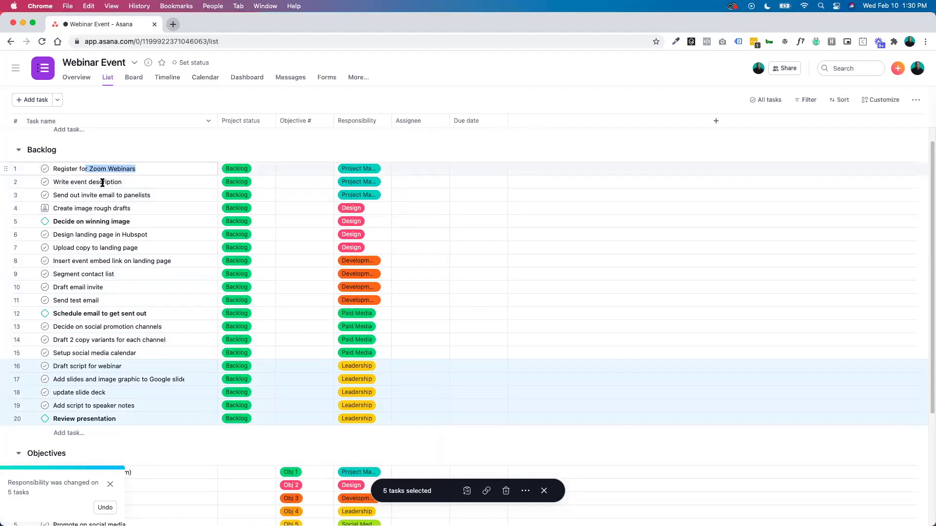
shift+click(103, 208)
shift+click(91, 168)
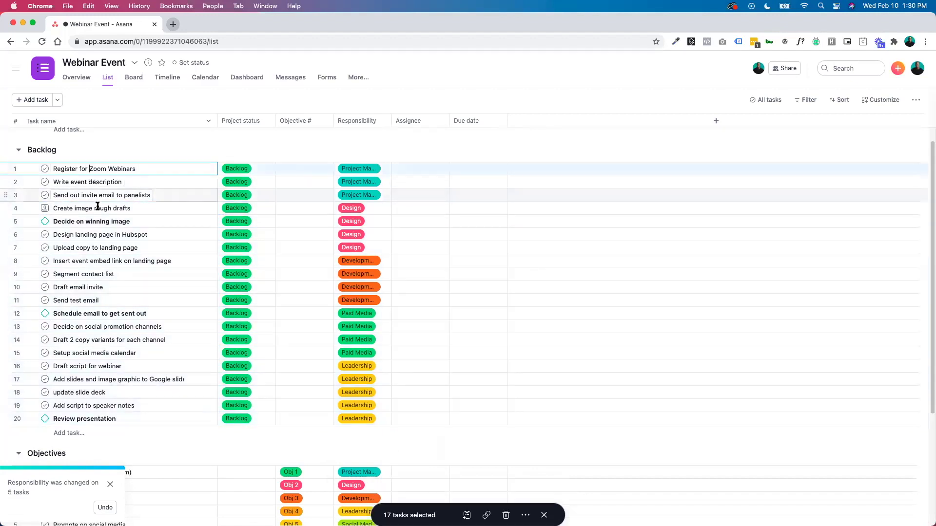
click(420, 169)
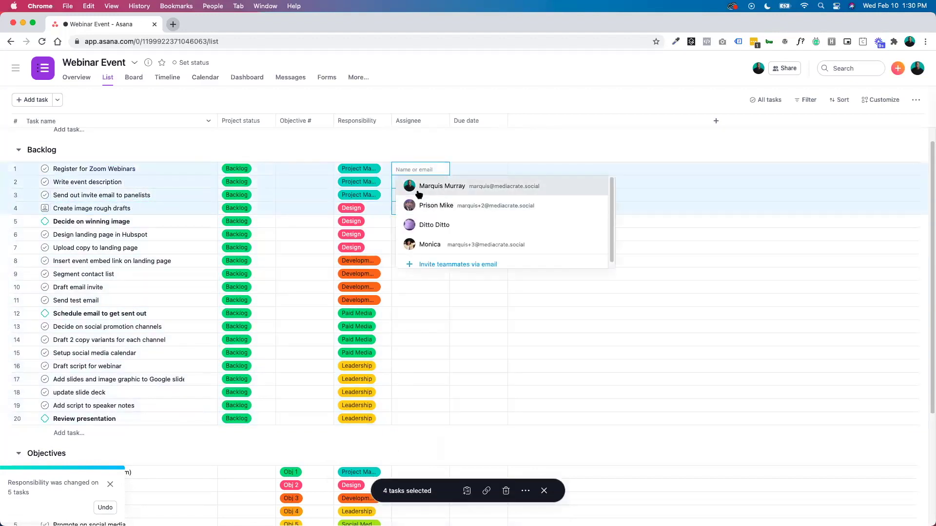
click(441, 186)
Assign the four Backlog tasks from Decide on winning image through Insert event embed link on landing page to the second suggested teammate.
click(122, 222)
shift+click(124, 258)
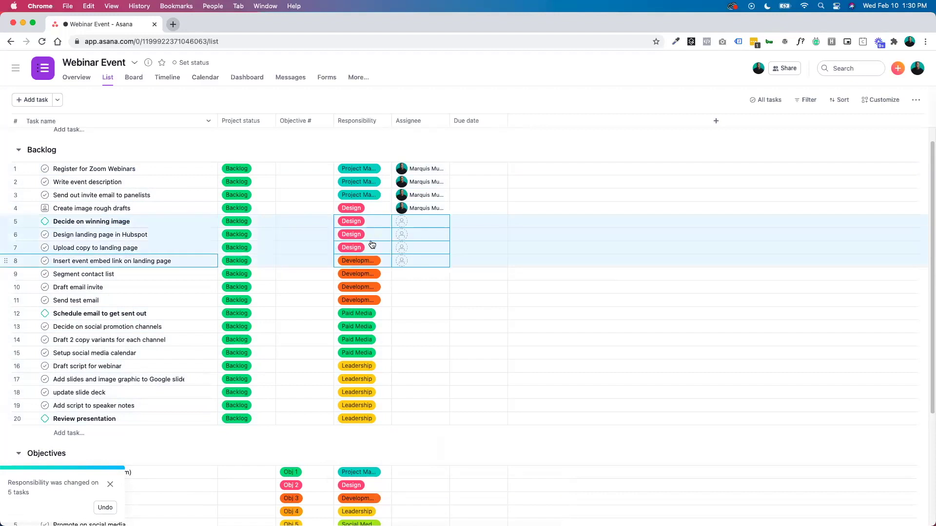
click(420, 221)
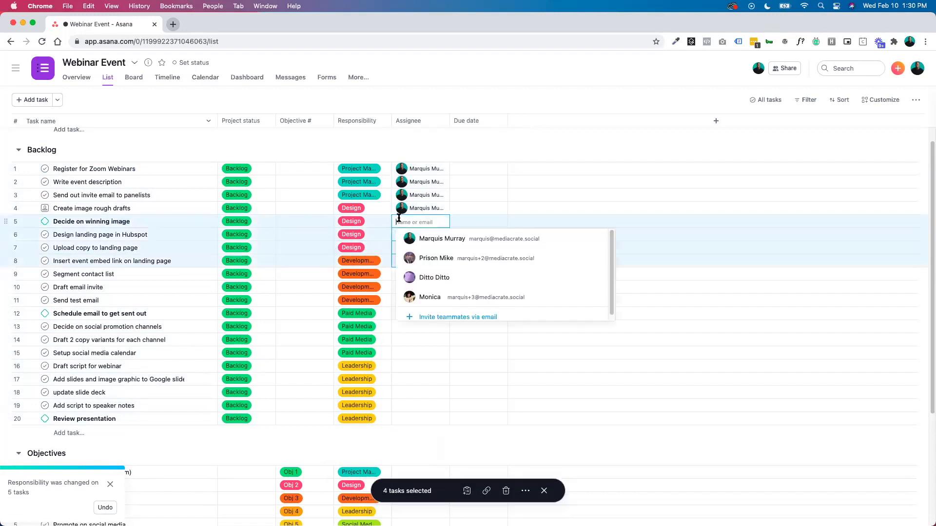
click(447, 264)
Assign the five Backlog tasks from Segment contact list through Decide on social promotion channels to the third suggested teammate.
click(64, 274)
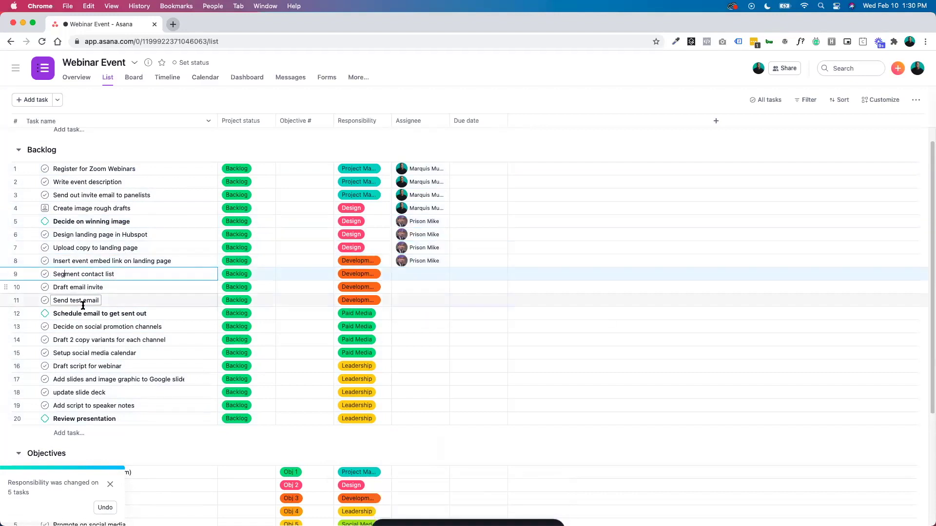
shift+click(122, 326)
click(404, 275)
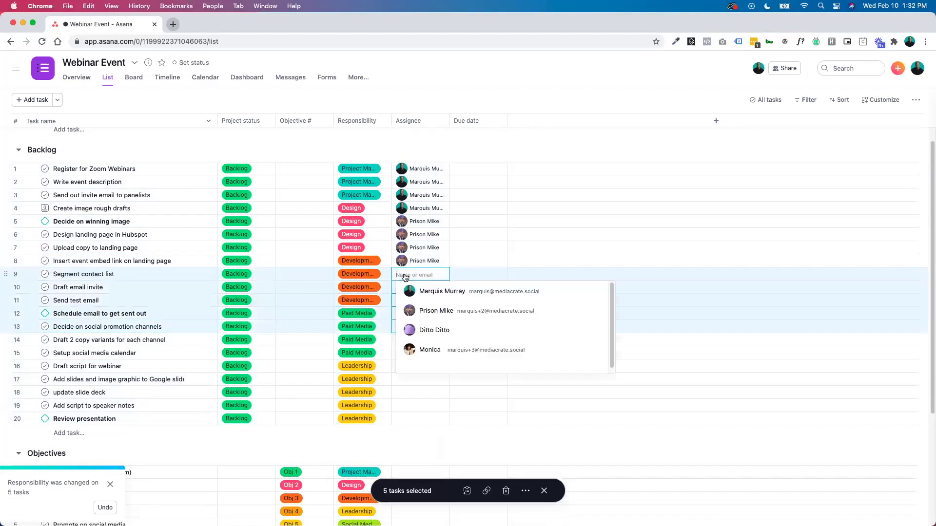
click(441, 331)
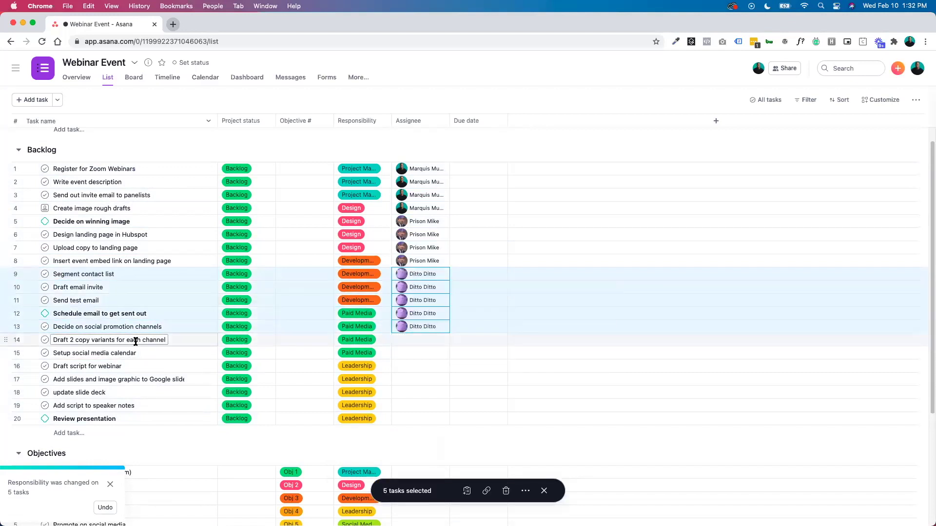
Assign the four Backlog tasks from Draft 2 copy variants for each channel through Add slides and image graphic to the fourth suggested teammate.
drag(215, 340, 138, 341)
shift+click(109, 380)
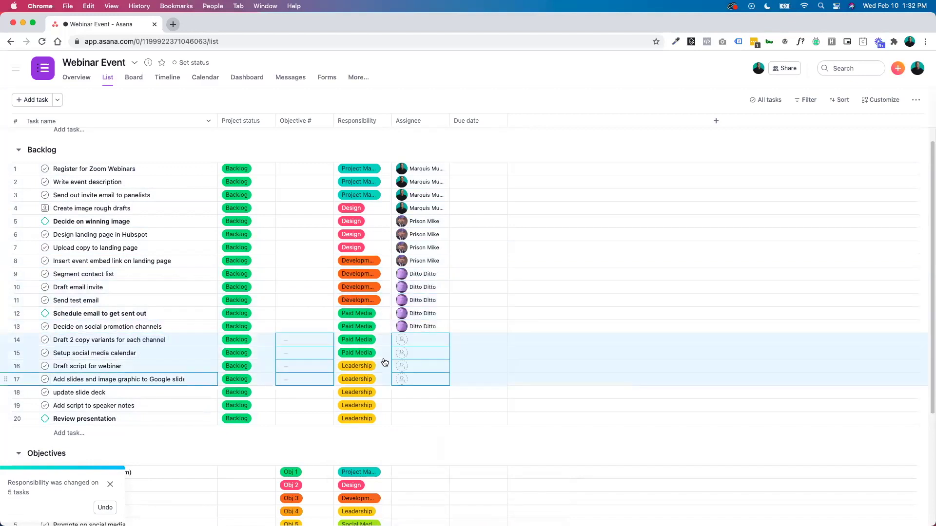
click(405, 340)
click(424, 415)
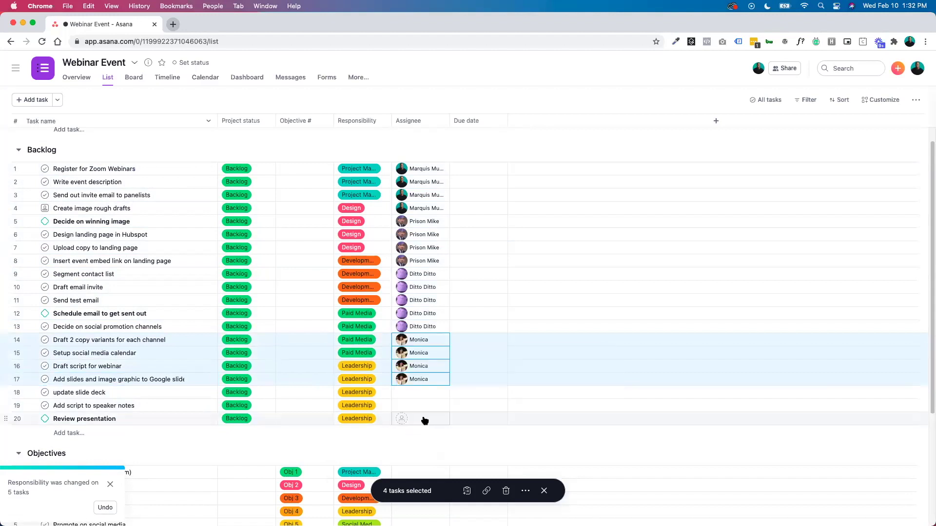
Assign update slide deck, Add script to speaker notes and Review presentation to the same teammate as the first four Backlog tasks.
click(93, 393)
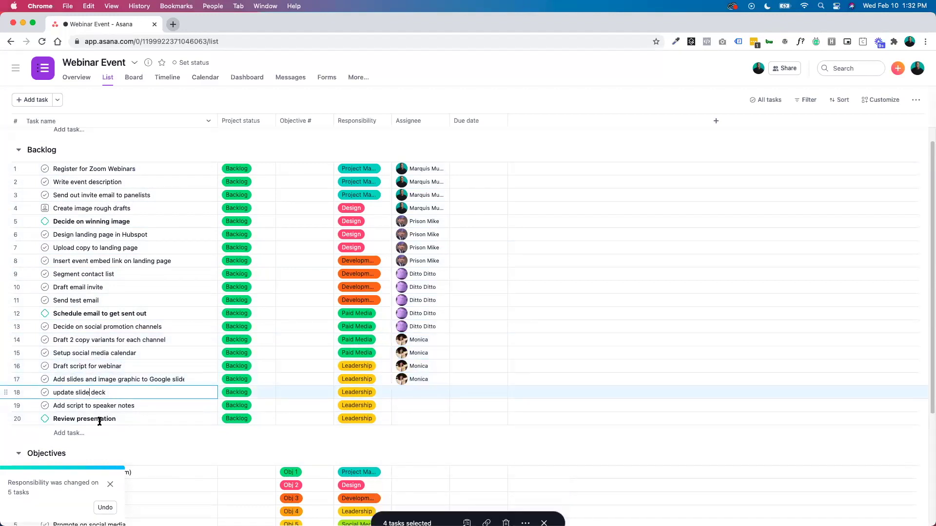
shift+click(100, 419)
click(401, 392)
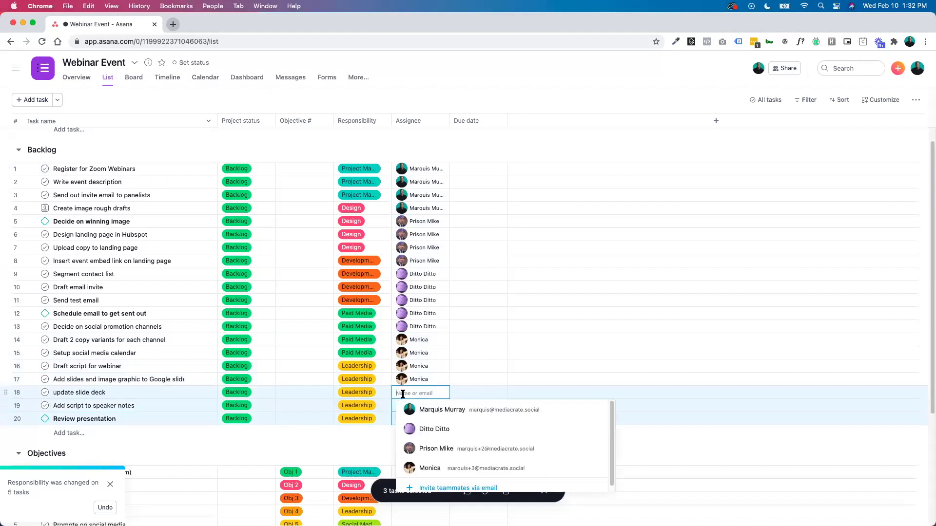
click(423, 415)
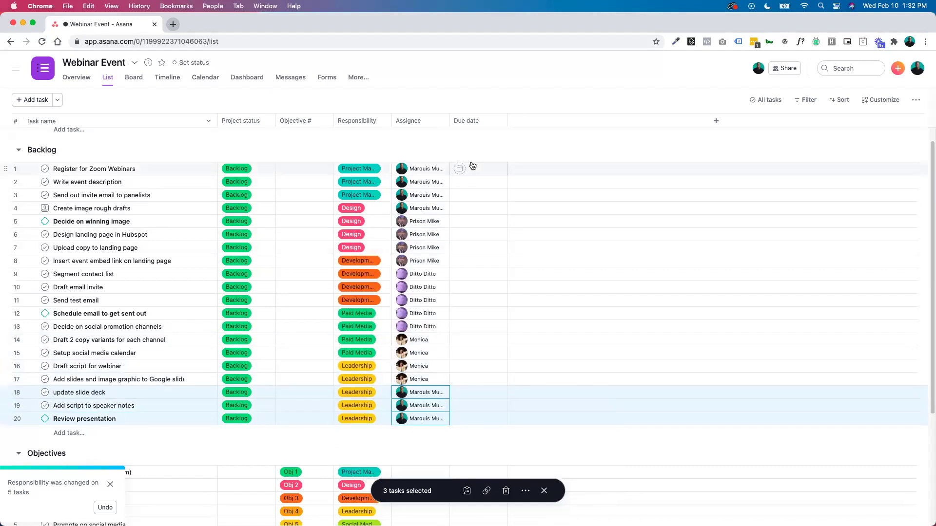
Set the due date to Feb 17 for the four Backlog tasks from Register for Zoom Webinars through Create image rough drafts.
click(94, 170)
shift+click(97, 208)
click(460, 169)
click(503, 266)
Set the due date to Feb 19 for the four Backlog tasks from Decide on winning image through Insert event embed link on landing page.
click(104, 236)
drag(93, 222, 113, 261)
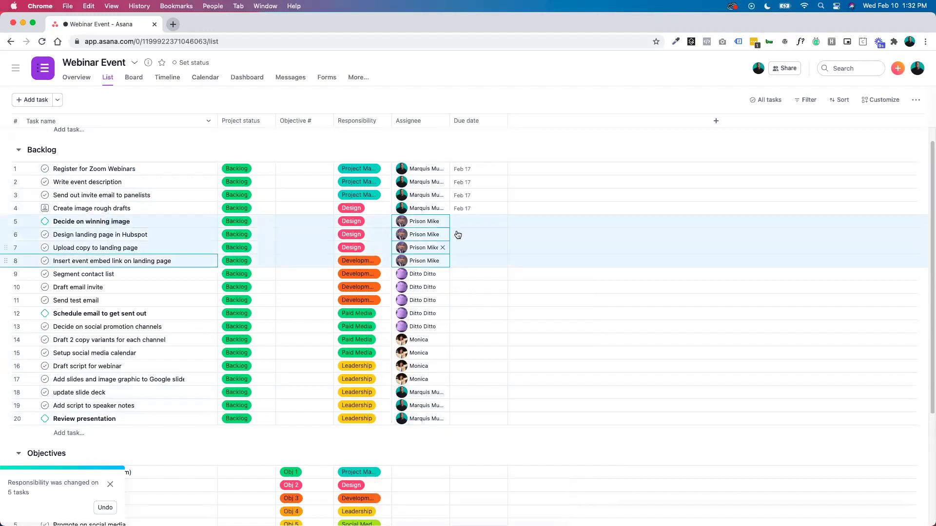
click(460, 247)
click(538, 346)
Set the due date to Feb 16 for the five Backlog tasks from Segment contact list through Decide on social promotion channels.
click(108, 300)
drag(119, 324, 103, 273)
click(463, 274)
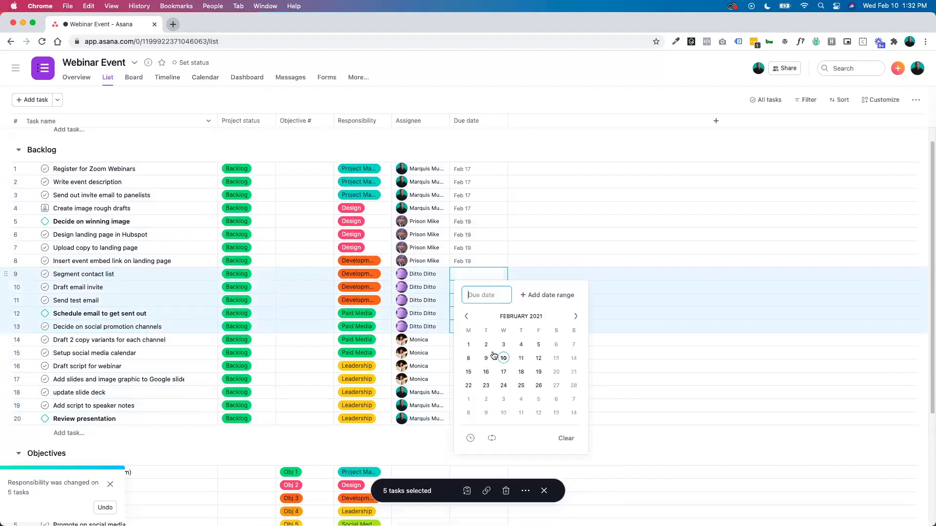
click(486, 372)
Set the due date to Feb 25 for the four Backlog tasks from Draft 2 copy variants for each channel through Add slides and image graphic.
drag(115, 338, 171, 379)
click(463, 340)
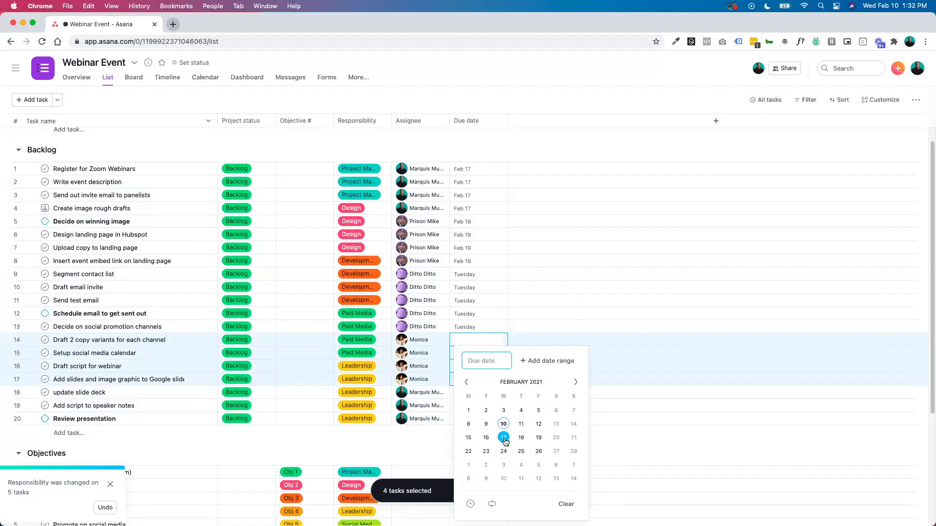
click(521, 451)
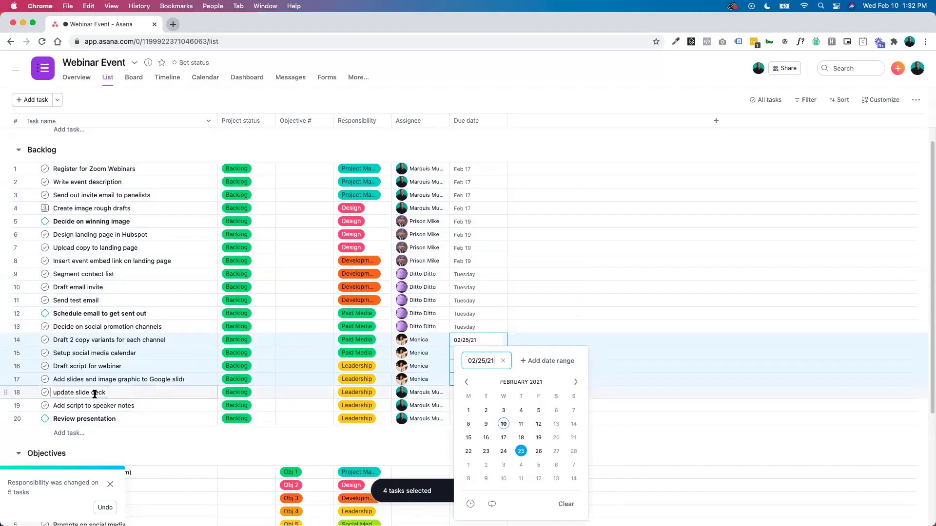
key(Escape)
Set the due date to Feb 11 for update slide deck and to Feb 12 for Add script to speaker notes.
click(462, 392)
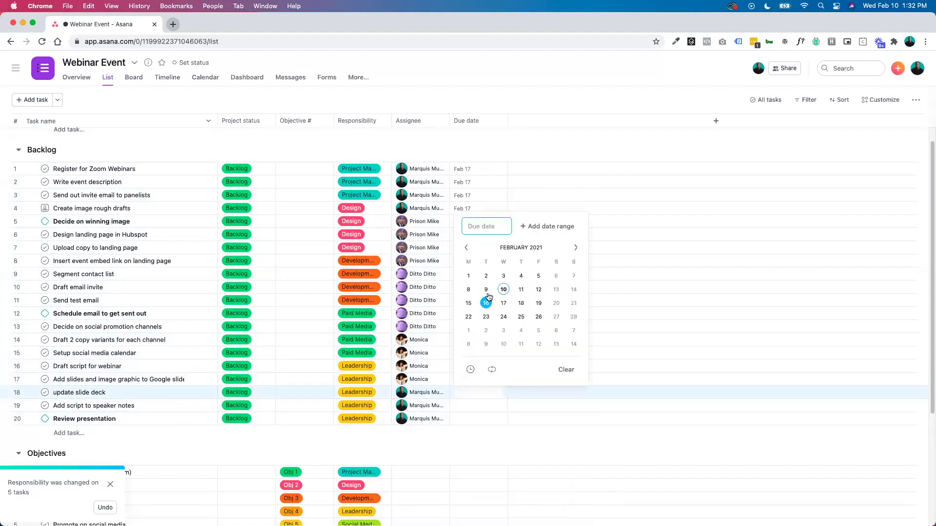
click(521, 290)
key(Return)
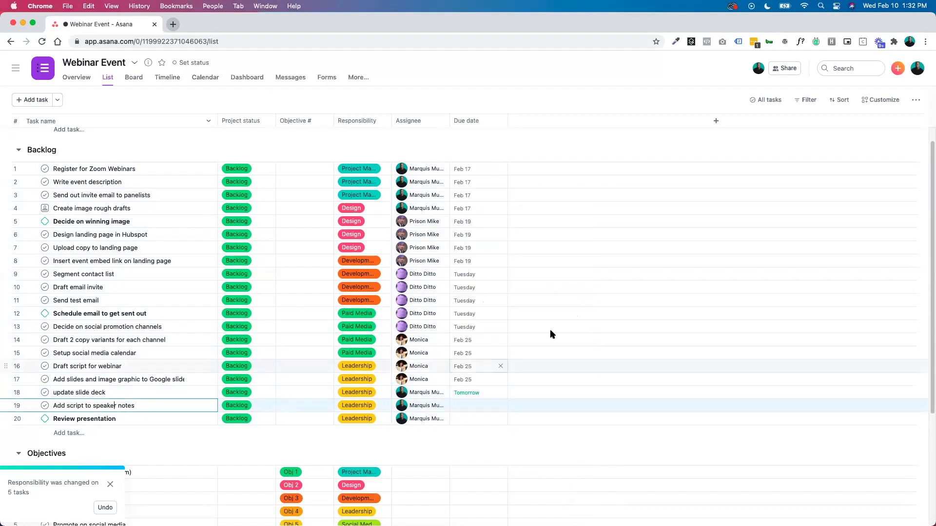
click(480, 405)
click(539, 303)
Set the due date of the Review presentation milestone to February 13.
click(91, 419)
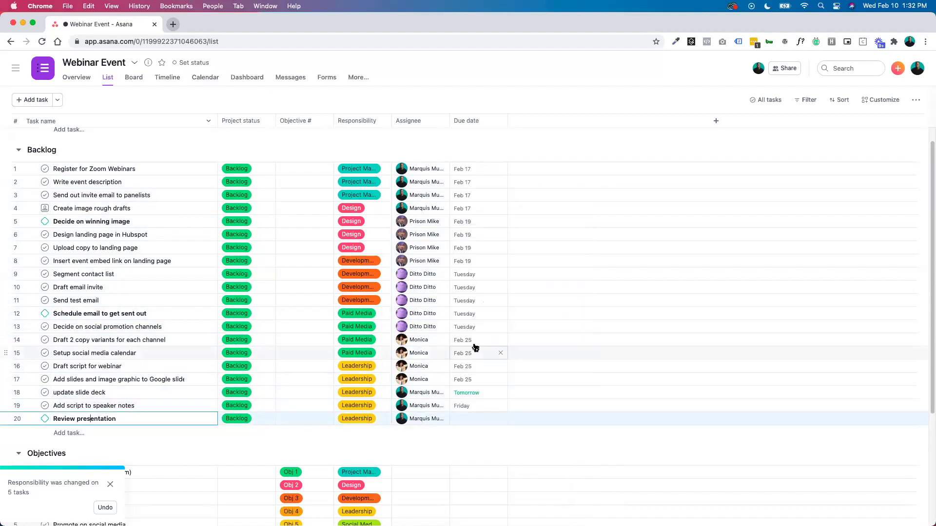
click(460, 419)
click(556, 316)
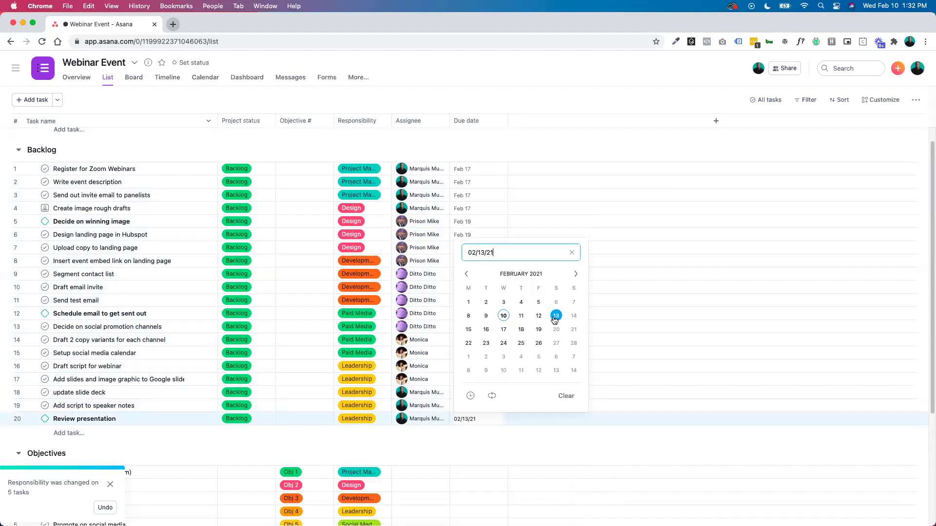
Set Objective # to Obj 1 for the three Backlog tasks from Register for Zoom Webinars through Send out invite email to panelists.
click(119, 195)
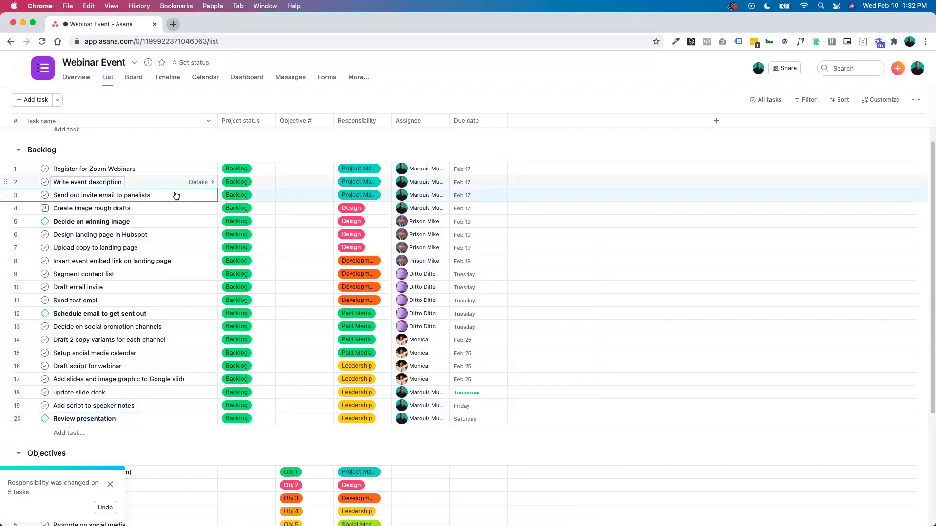
drag(136, 169, 304, 174)
click(303, 171)
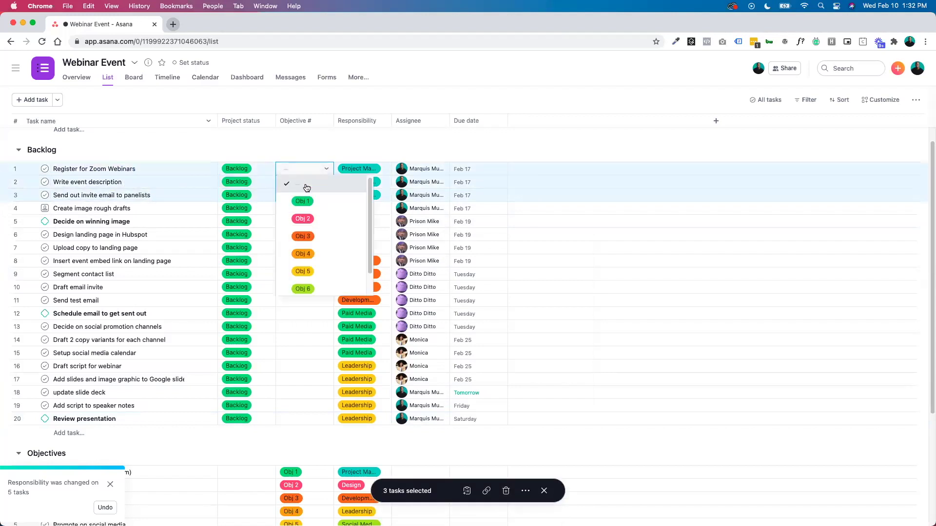
click(307, 201)
Set Objective # to Obj 2 for the four Backlog tasks from Create image rough drafts through Upload copy to landing page.
drag(127, 209, 122, 247)
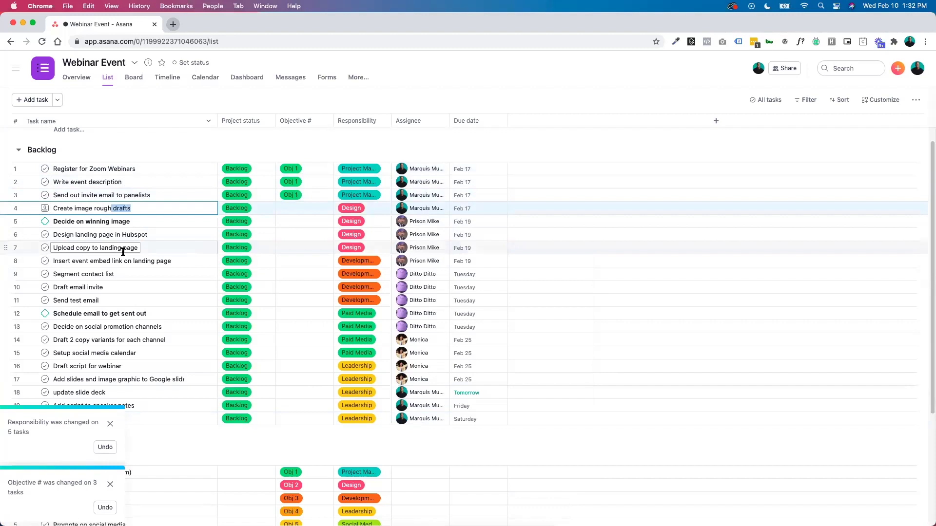
click(306, 209)
click(309, 259)
Set Objective # to Obj 3 for the five Backlog tasks from Insert event embed link through Schedule email to get sent out.
click(105, 262)
shift+click(96, 312)
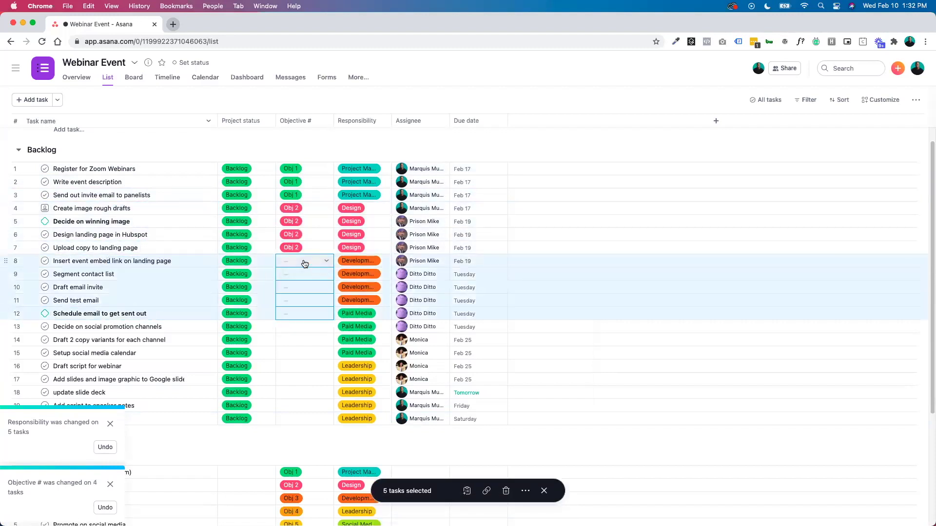
click(303, 262)
click(303, 328)
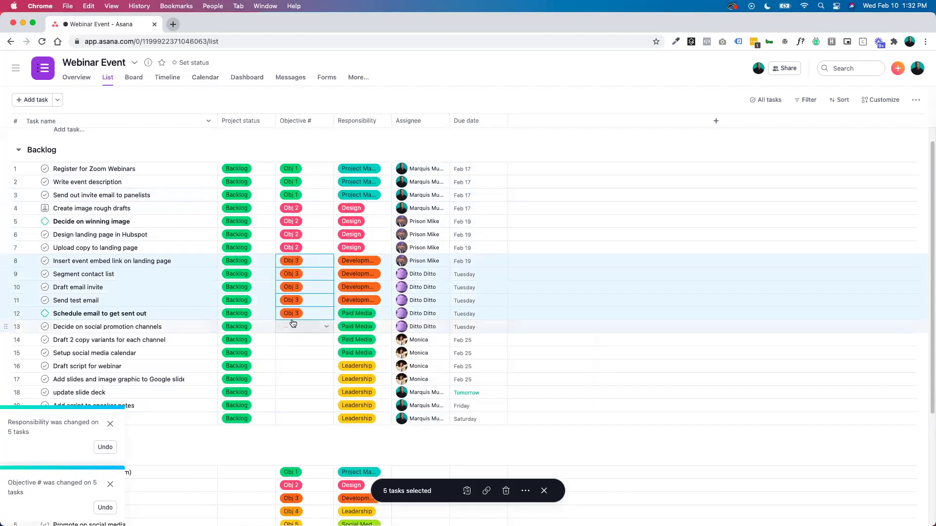
Set Objective # to Obj 4 for the four Backlog tasks from Decide on social promotion channels through Draft script for webinar.
click(123, 326)
shift+click(114, 366)
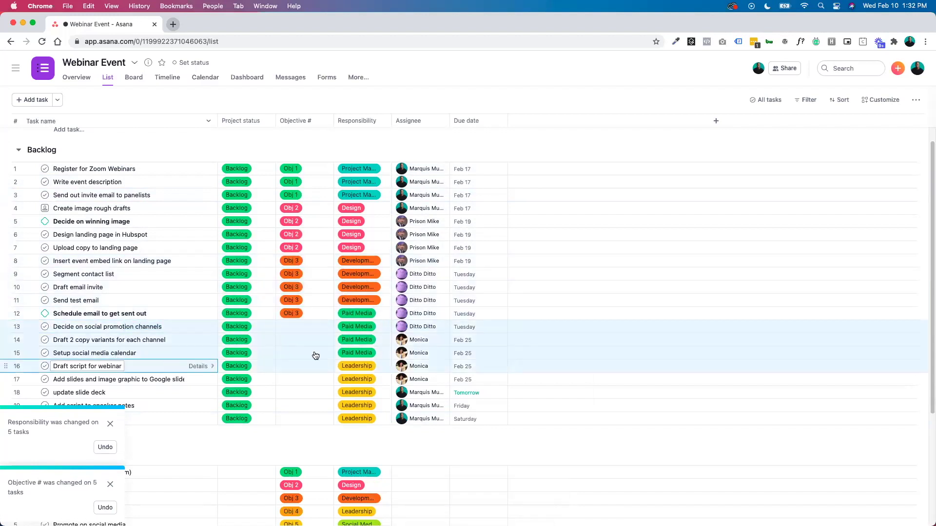
click(305, 326)
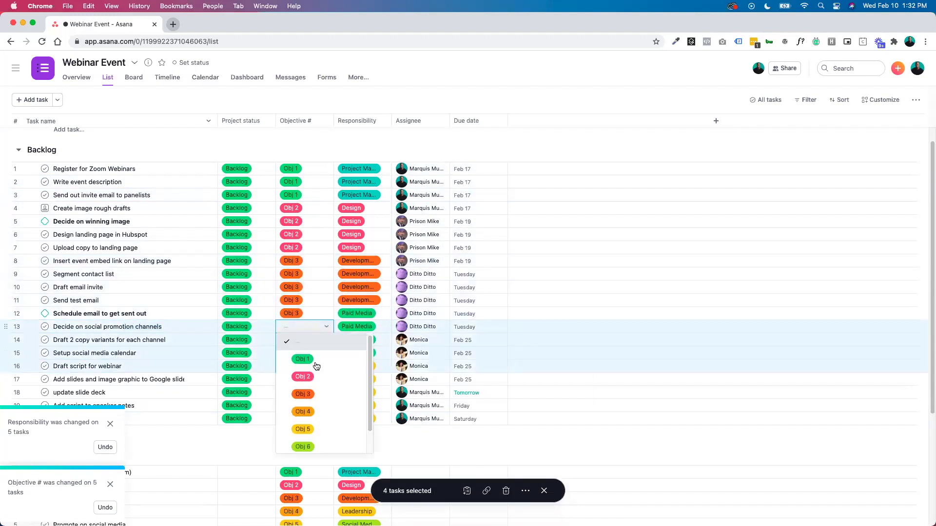
click(304, 412)
Set Objective # to Obj 5 for the Backlog tasks Add slides and image graphic and update slide deck.
click(125, 380)
shift+click(92, 390)
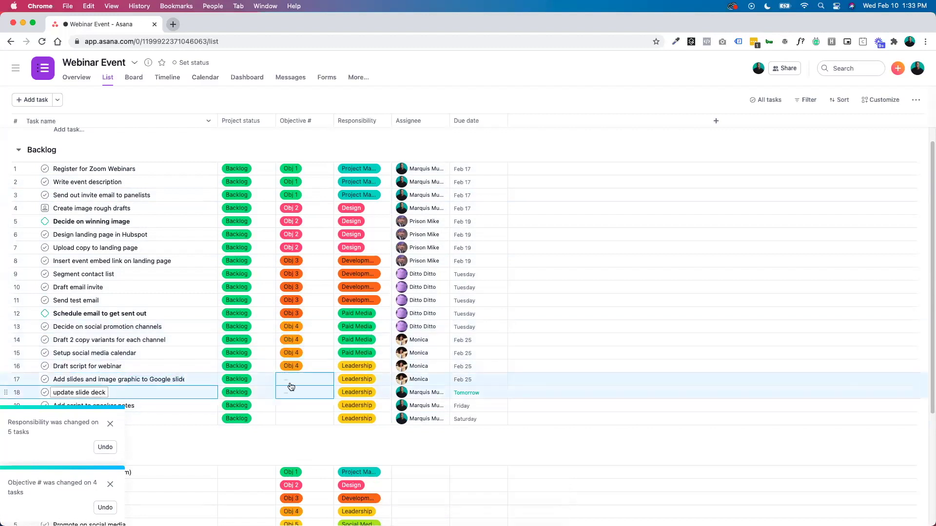
click(298, 380)
click(303, 482)
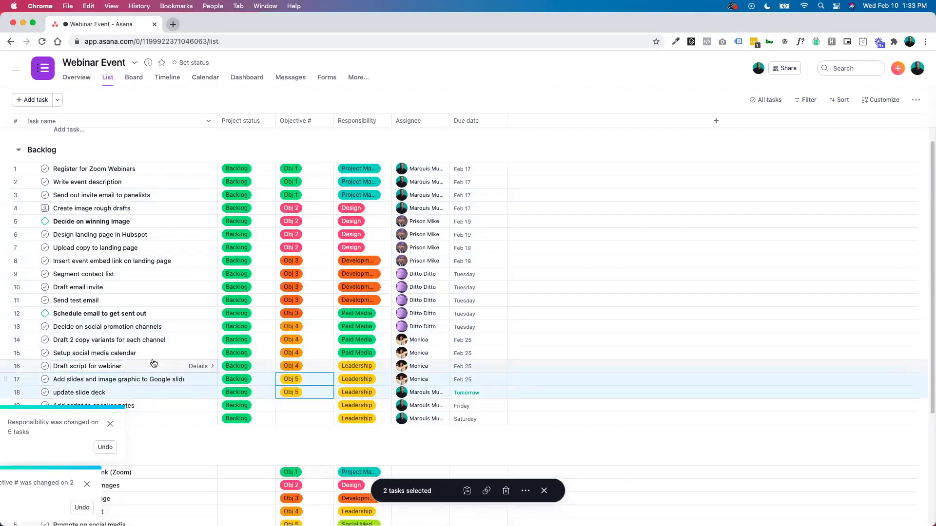
Set Objective # to Obj 6 for the Backlog tasks Add script to speaker notes and Review presentation.
scroll(146, 371, down, 1)
click(108, 389)
shift+click(104, 399)
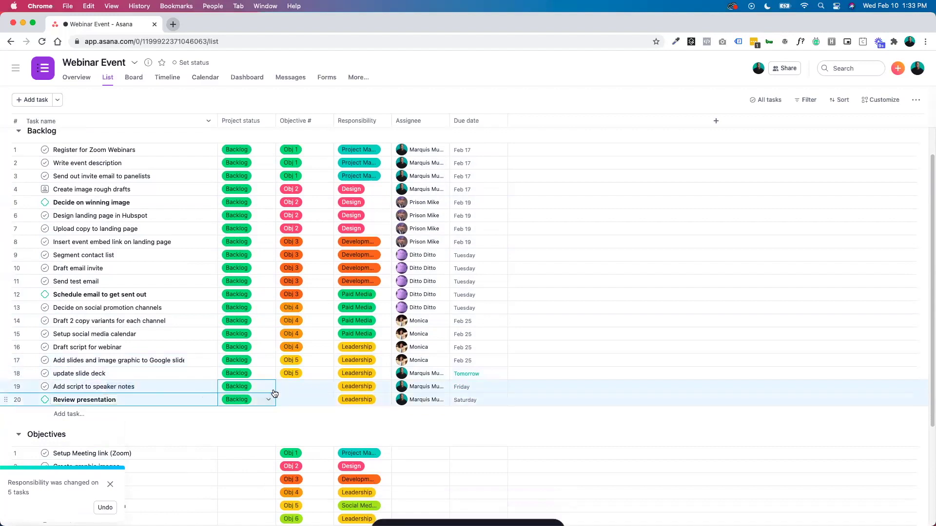
click(293, 387)
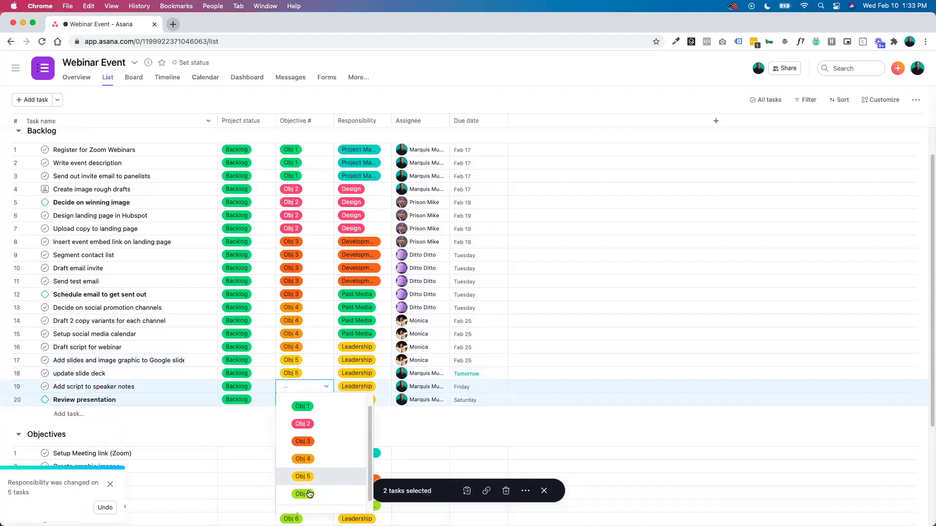
click(305, 496)
Show the project as a board and move the Register for Zoom Webinars card from Backlog to To Do.
scroll(310, 322, up, 2)
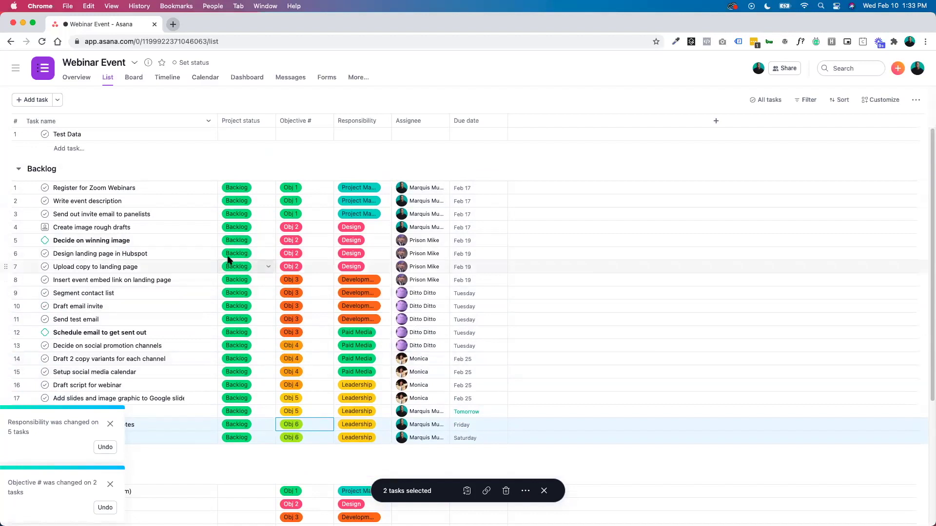
click(135, 79)
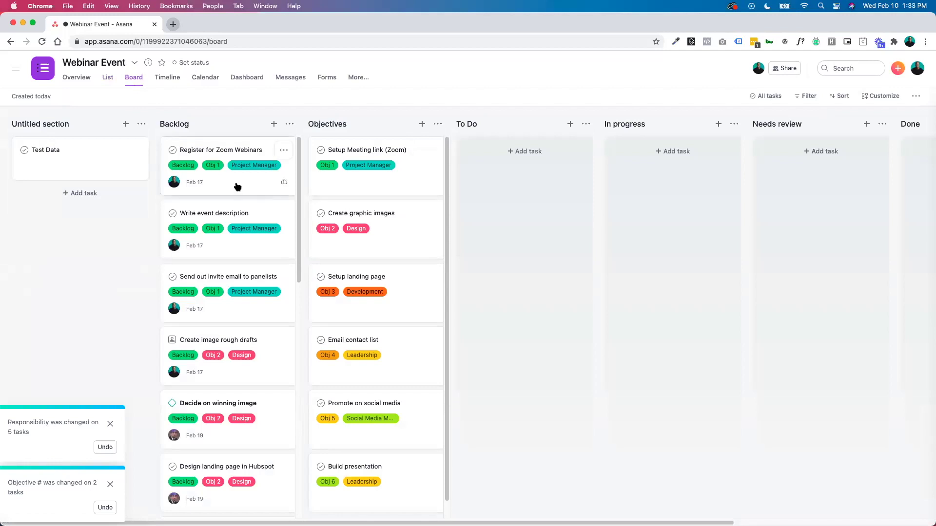
drag(238, 188, 528, 190)
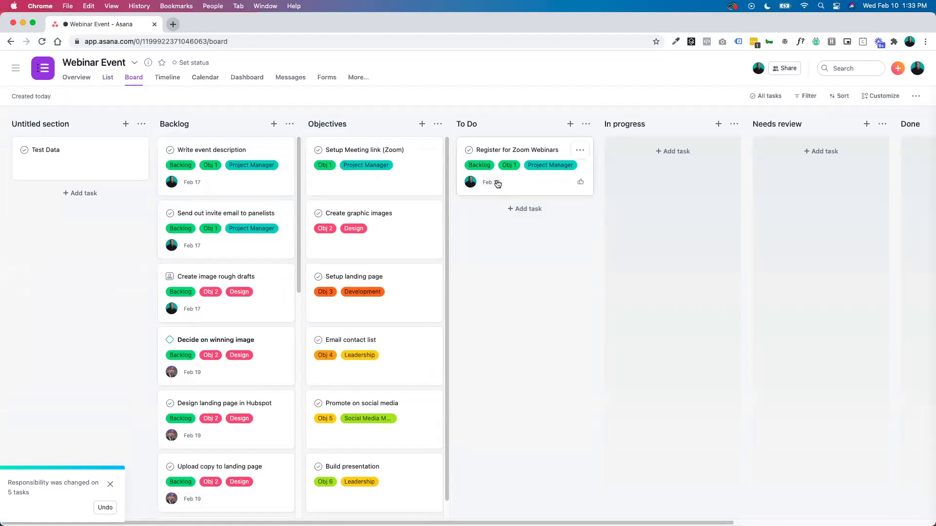
Set the Project status of the Register for Zoom Webinars task to To-Do.
click(486, 168)
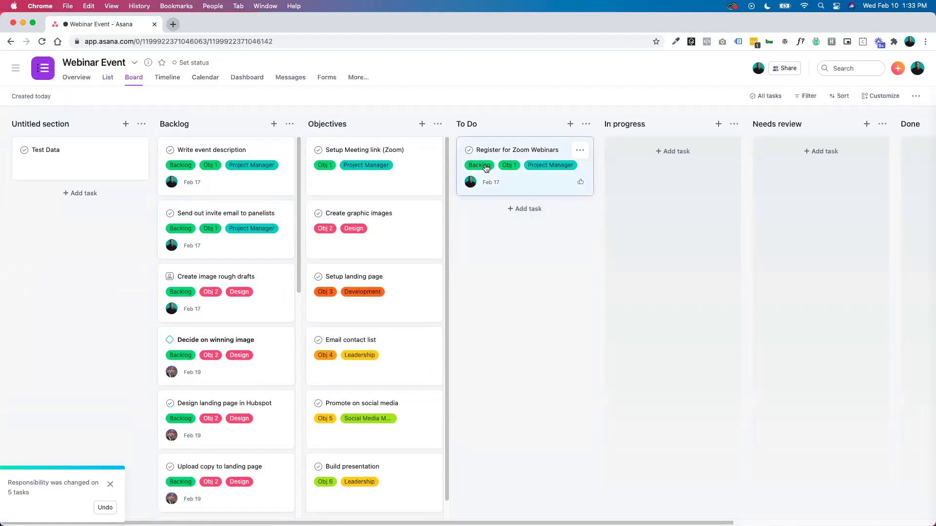
click(703, 233)
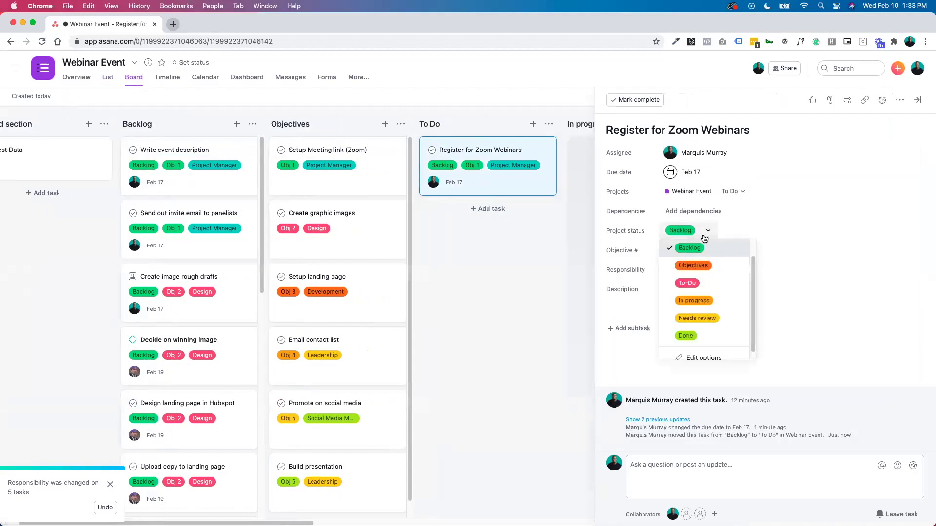
click(690, 284)
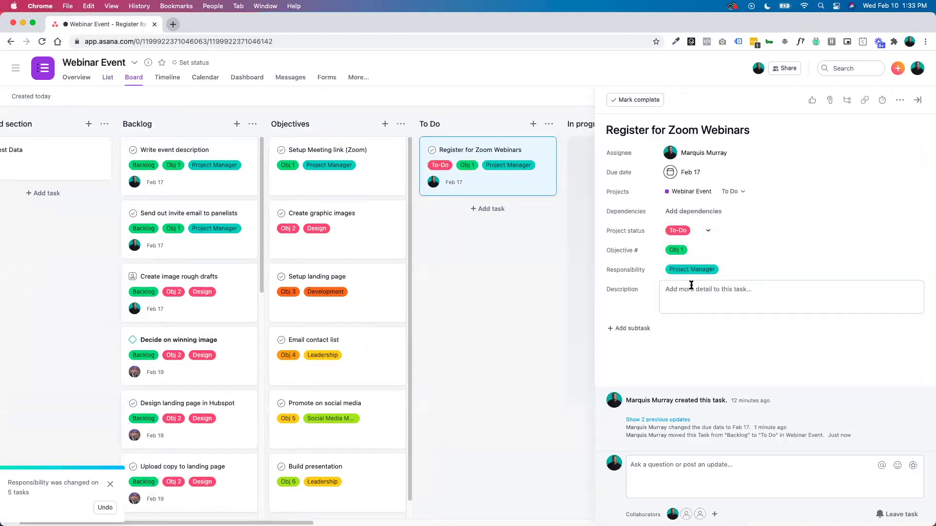
Set the Responsibility of Register for Zoom Webinars to Leadership and move its card back to the start of Backlog.
click(700, 271)
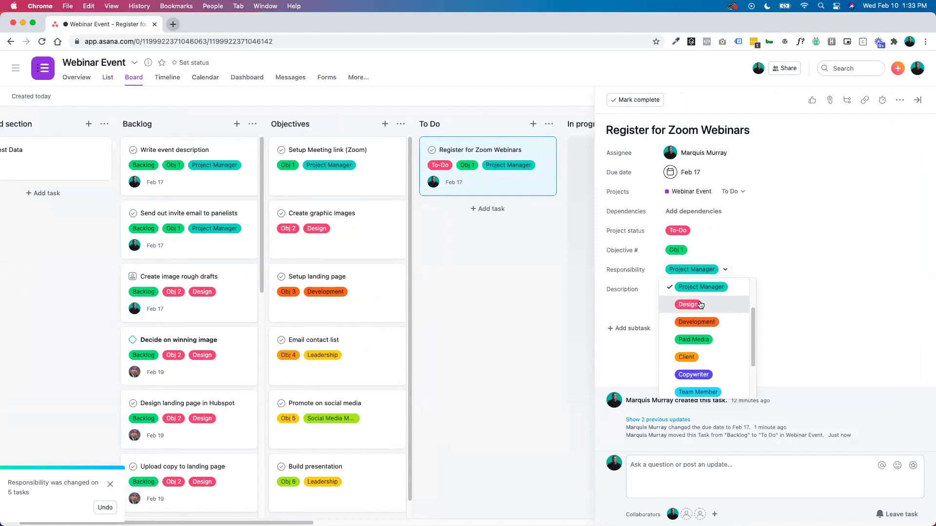
scroll(699, 341, down, 3)
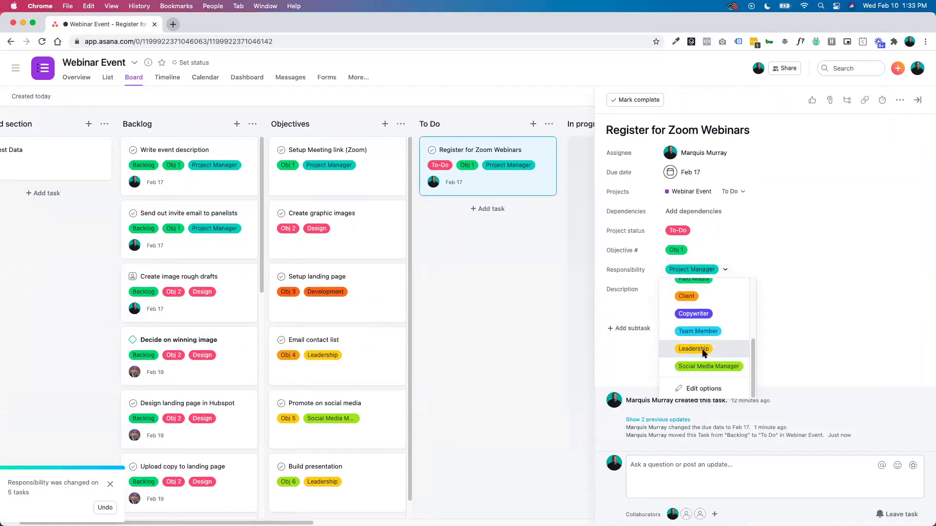
click(704, 349)
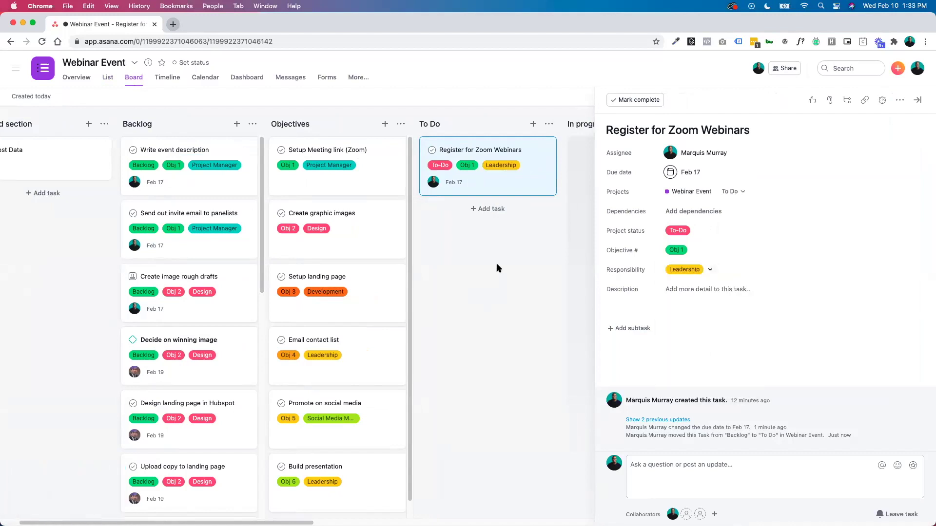
click(918, 101)
drag(509, 189, 227, 171)
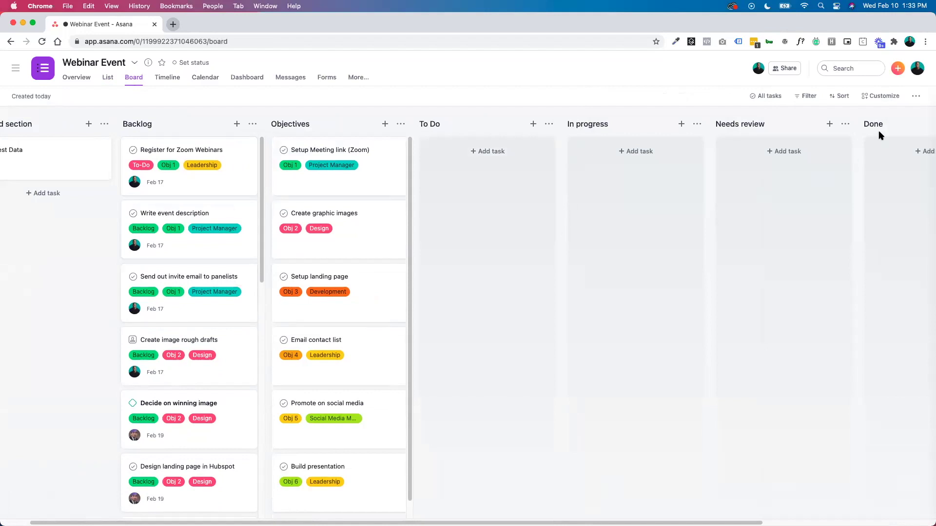
Examine the preset rules and the custom rule builder available for automating the project.
click(879, 96)
scroll(868, 364, down, 2)
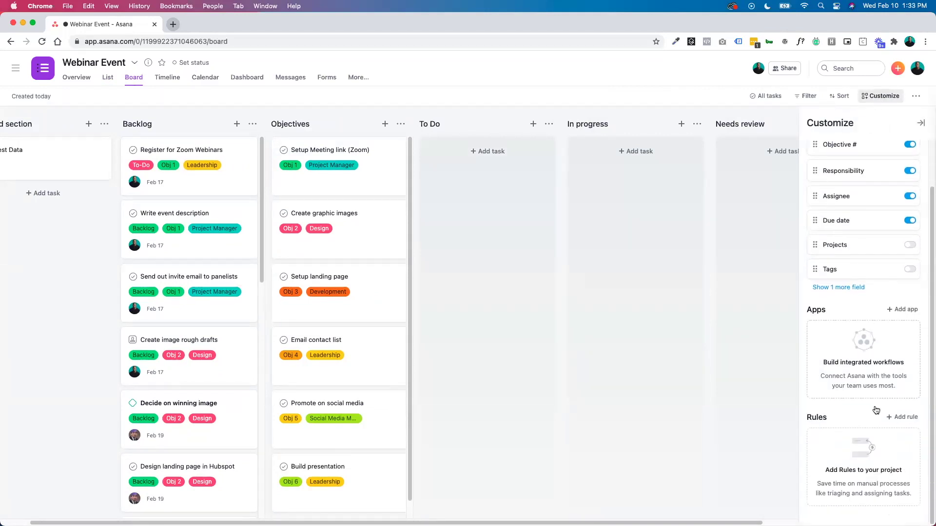
click(905, 418)
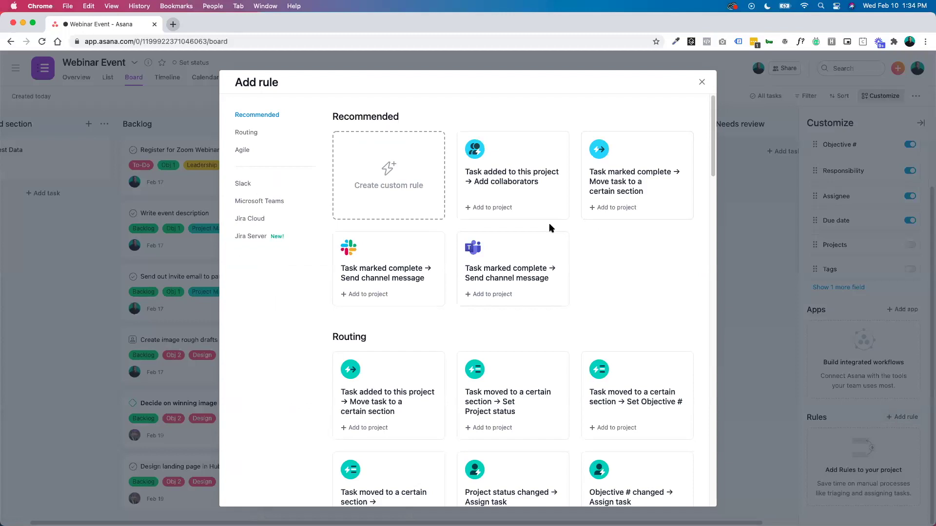
scroll(549, 224, down, 1)
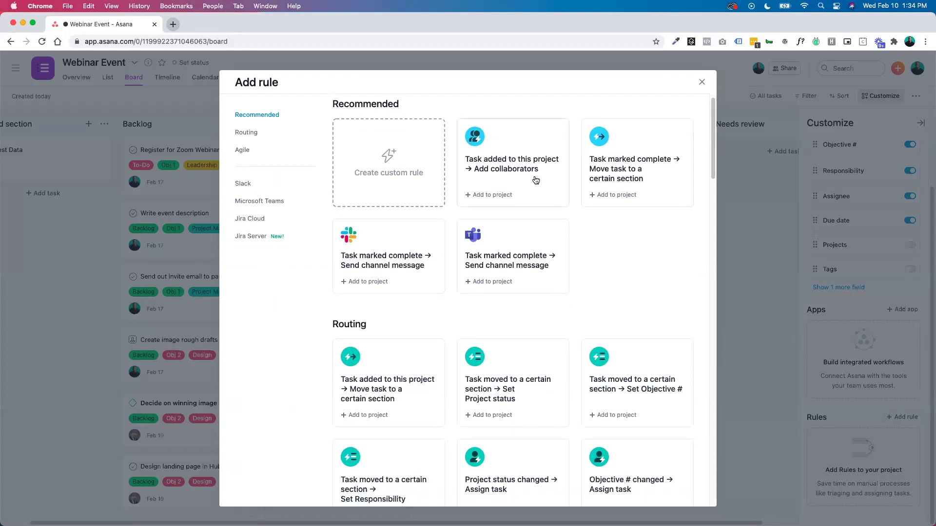
scroll(535, 182, down, 10)
scroll(536, 183, down, 6)
scroll(539, 197, up, 15)
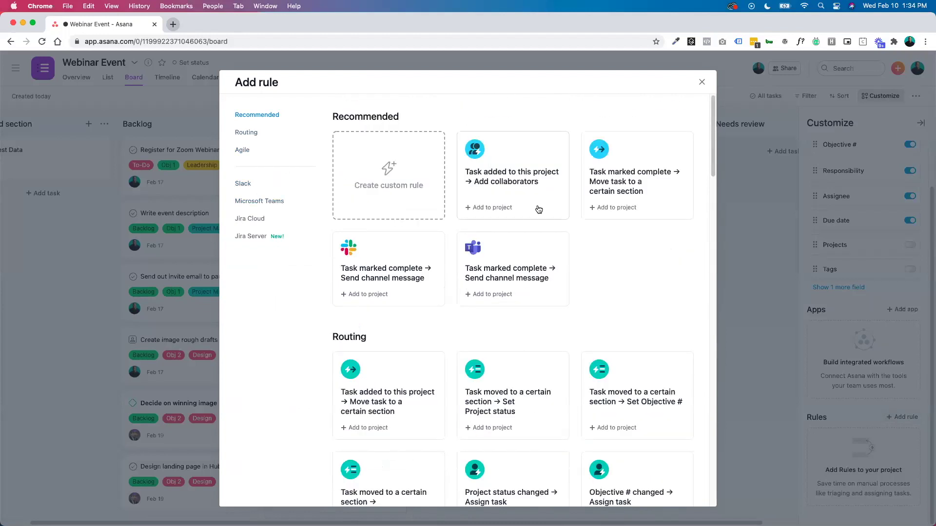
click(397, 193)
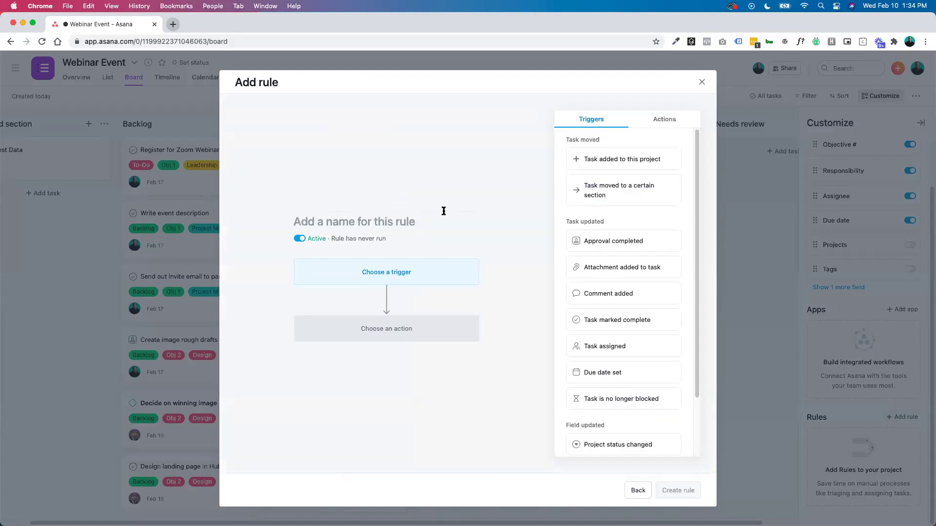
click(702, 82)
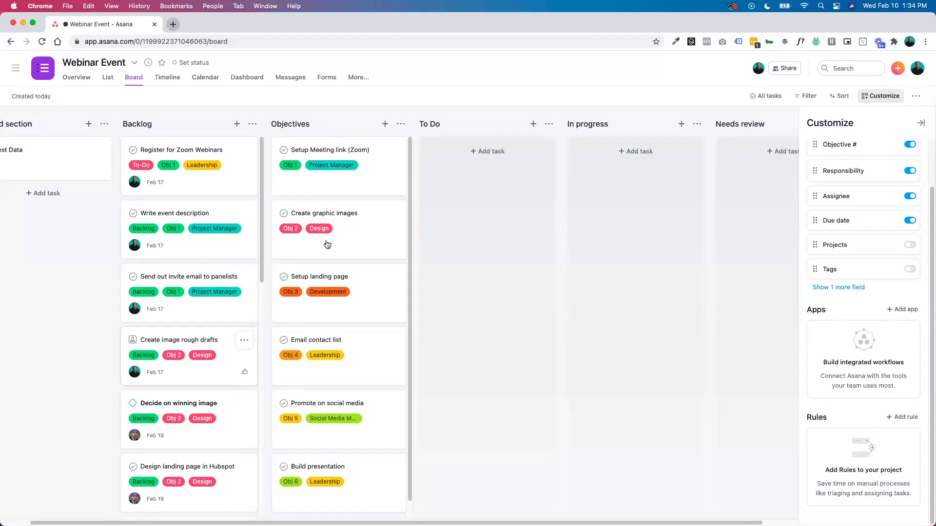
Start a custom rule with two triggers: Task moved to a certain section and Project status changed.
scroll(472, 197, right, 4)
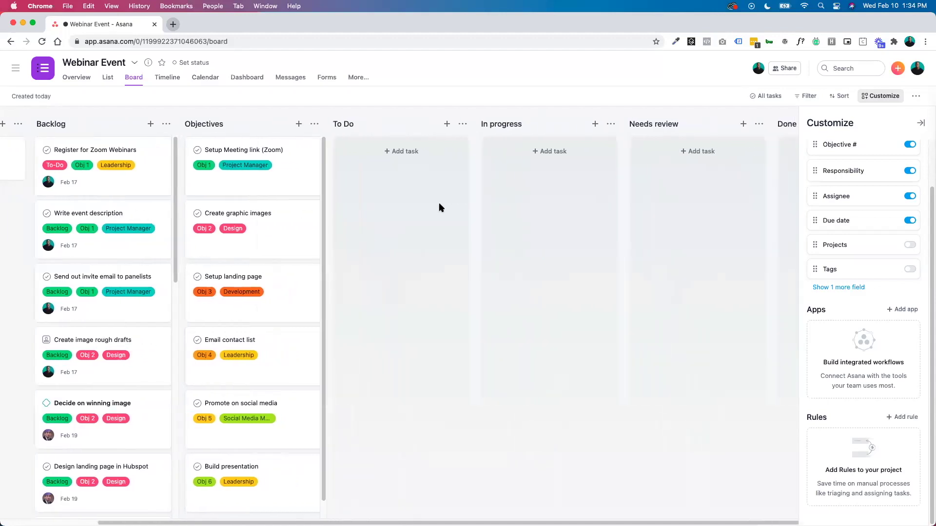
scroll(661, 195, right, 3)
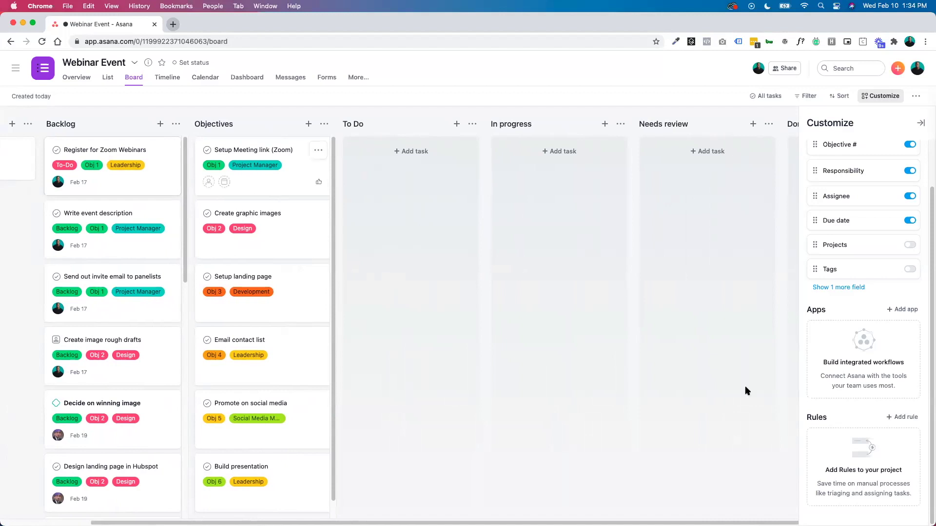
click(900, 417)
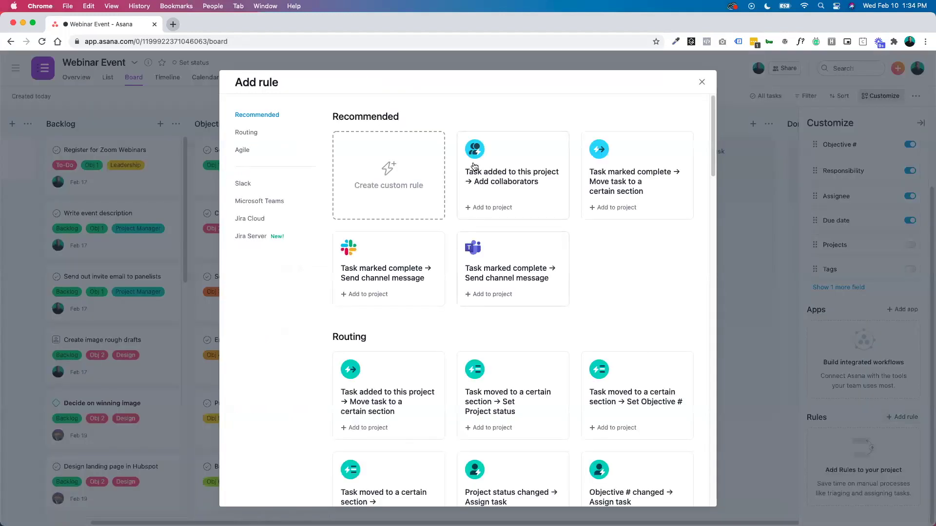
click(399, 165)
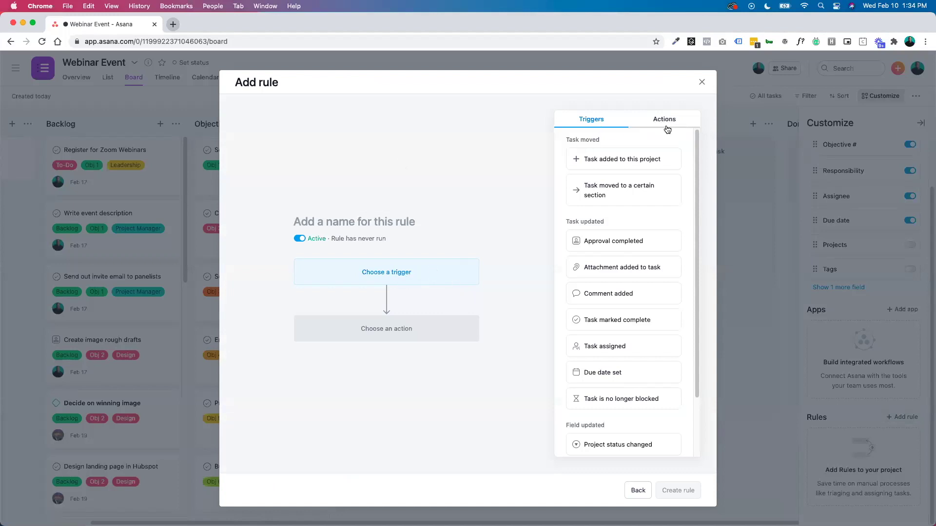
click(632, 192)
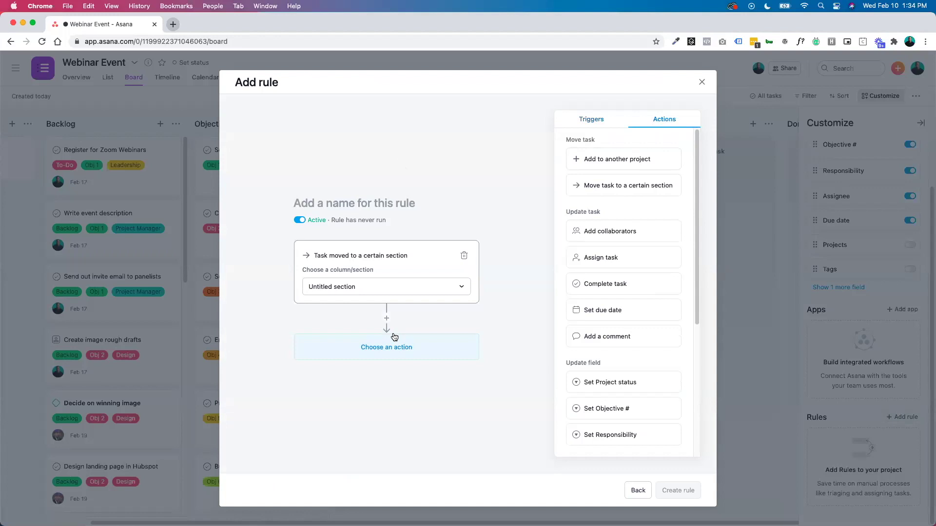
click(589, 121)
scroll(619, 262, down, 3)
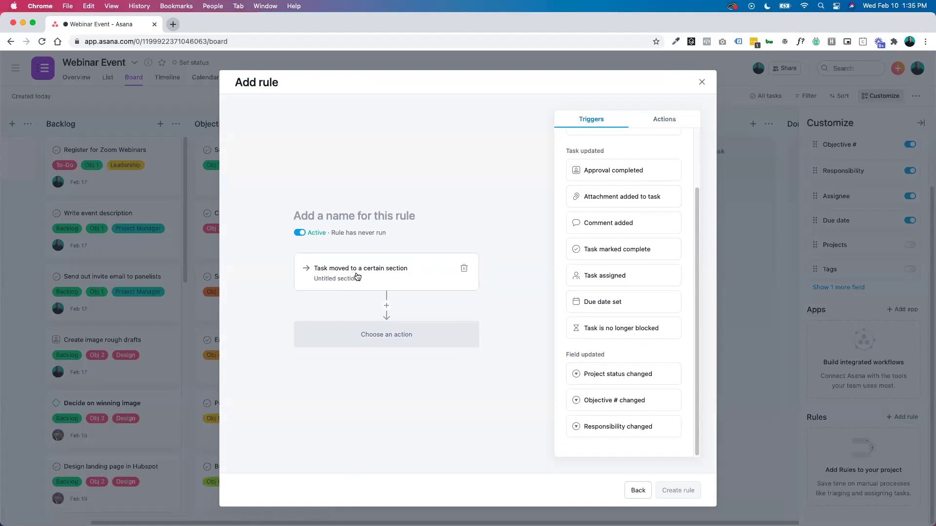
click(608, 380)
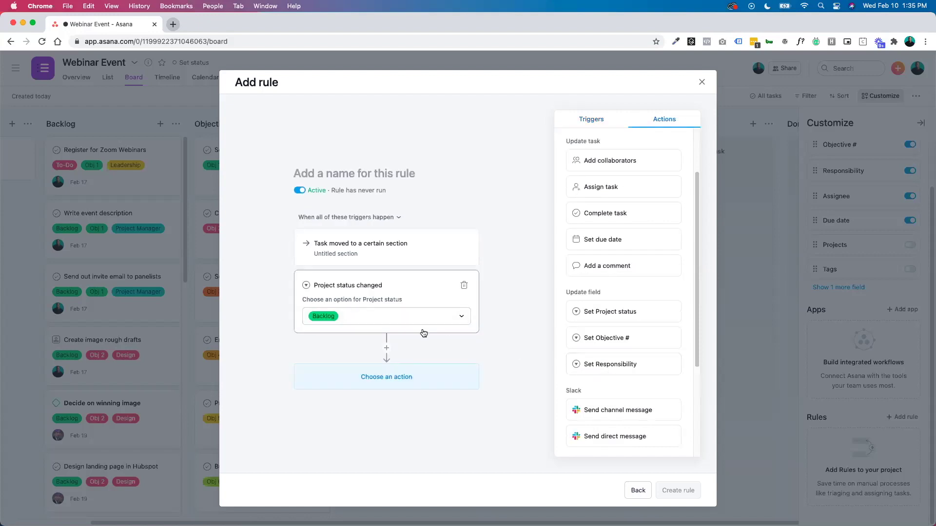
Set the section trigger to To Do and the Project status trigger to To-Do.
click(408, 248)
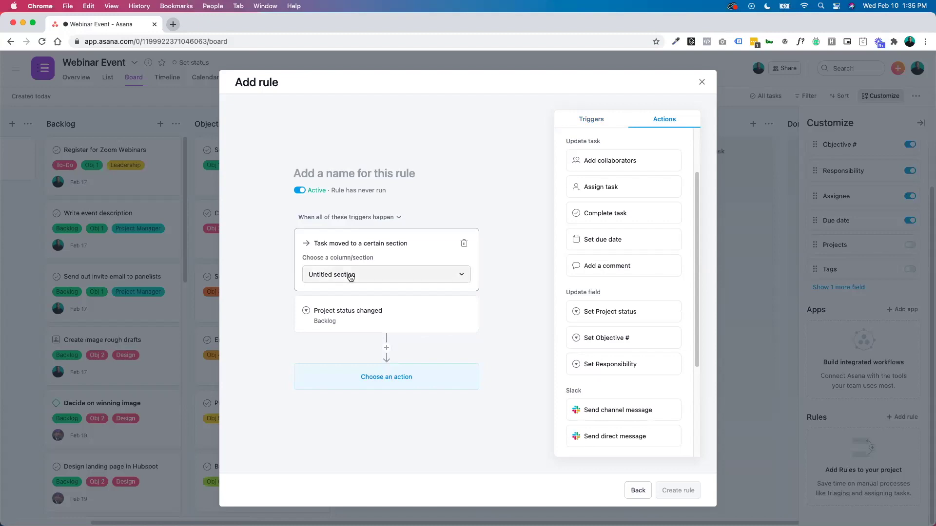
click(349, 275)
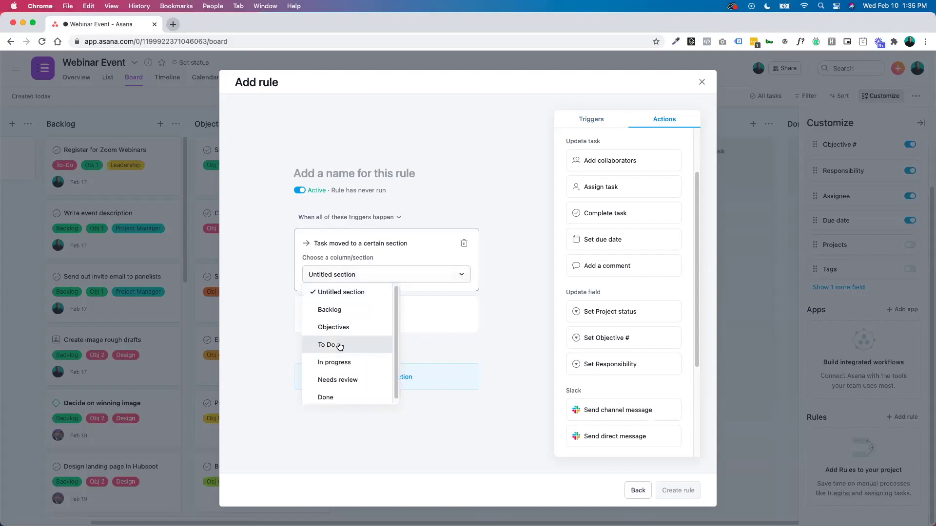
click(340, 345)
click(364, 315)
click(361, 317)
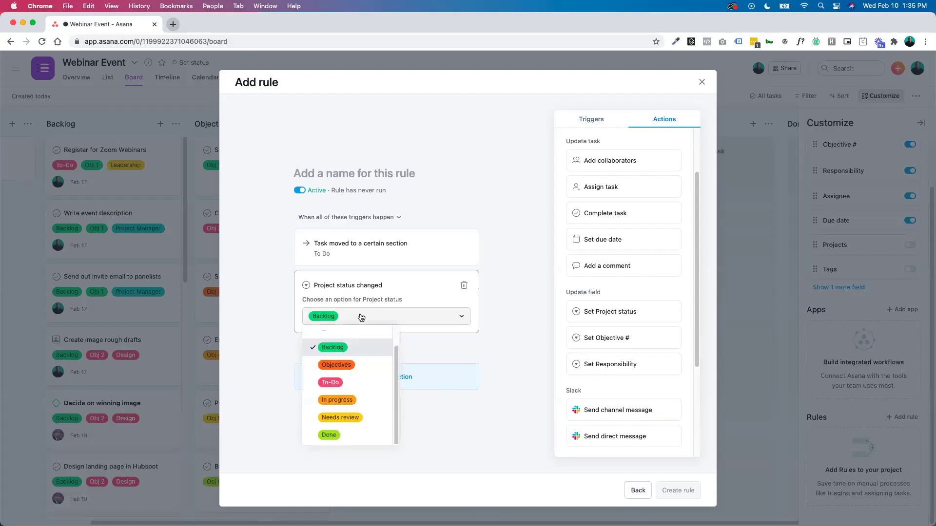
click(337, 384)
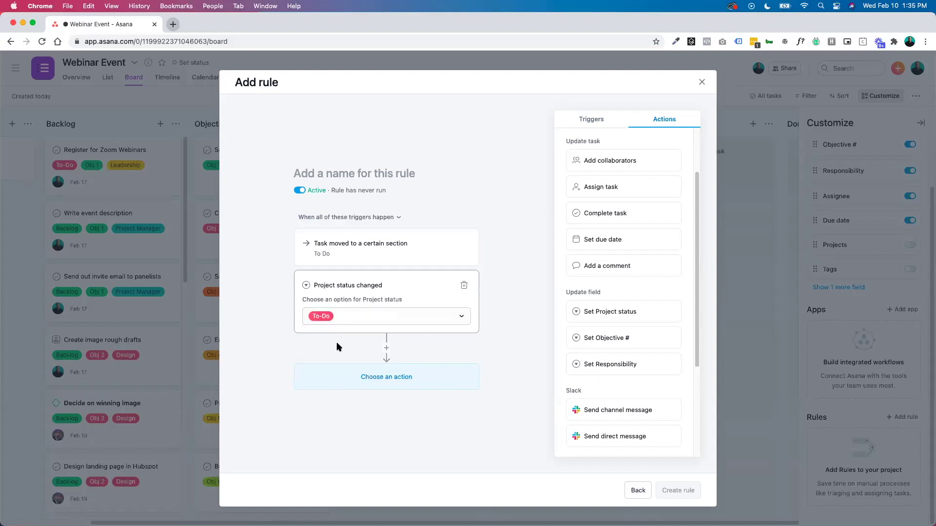
Make the rule run when any of its triggers happen.
click(398, 219)
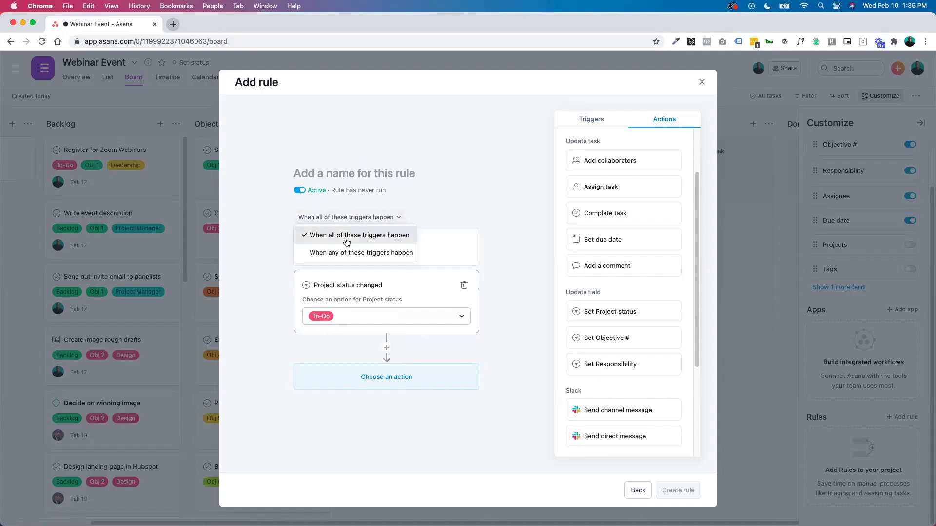
click(372, 256)
click(496, 370)
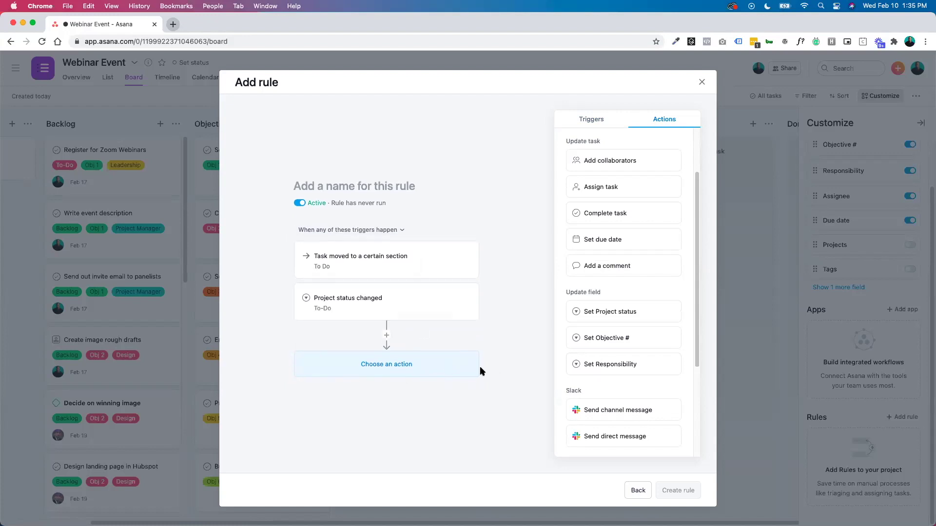
Add rule actions that set Project status to To-Do and move the task to the To Do section.
click(628, 316)
click(417, 379)
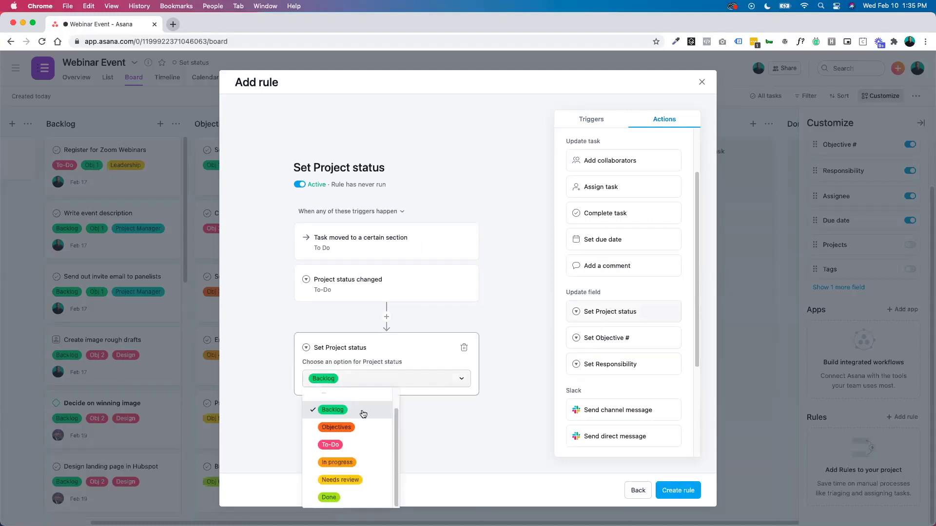
click(327, 446)
scroll(622, 276, up, 3)
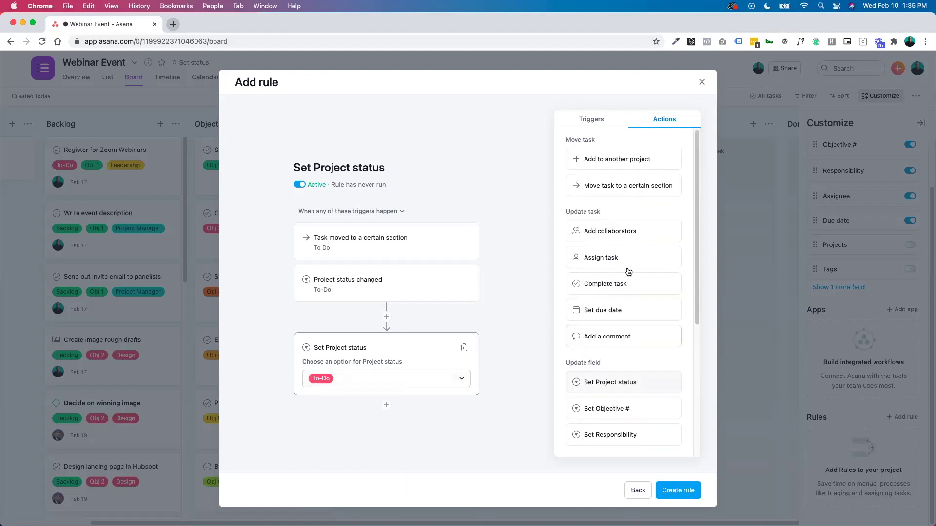
click(614, 192)
click(380, 412)
click(350, 339)
click(506, 343)
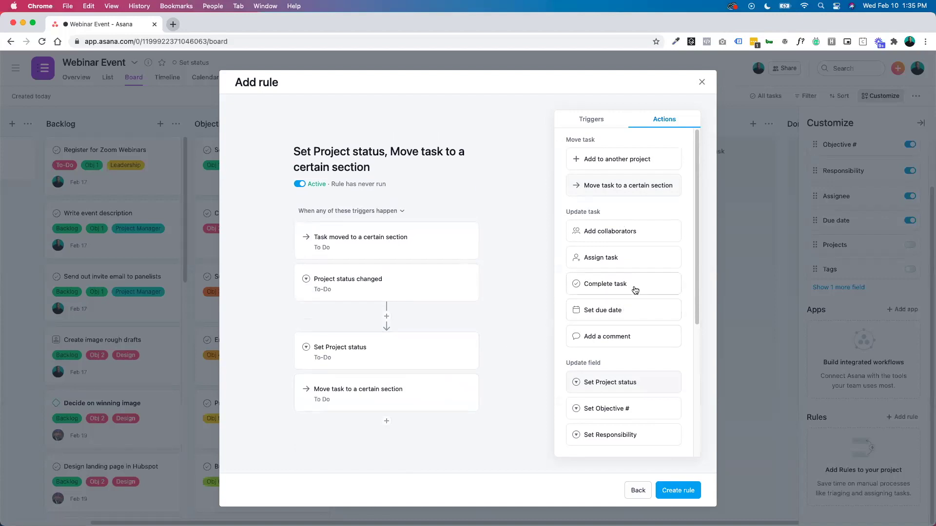
scroll(632, 291, down, 1)
scroll(633, 291, down, 1)
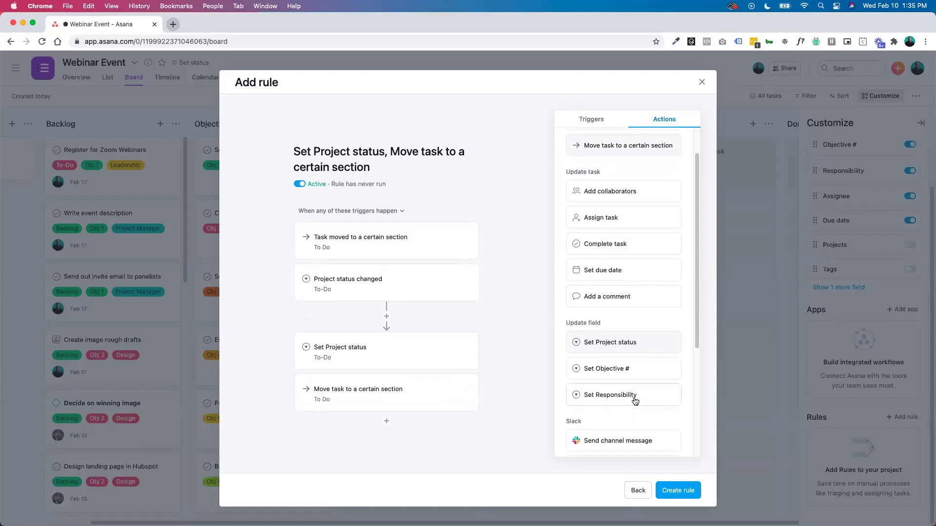
click(387, 421)
click(627, 369)
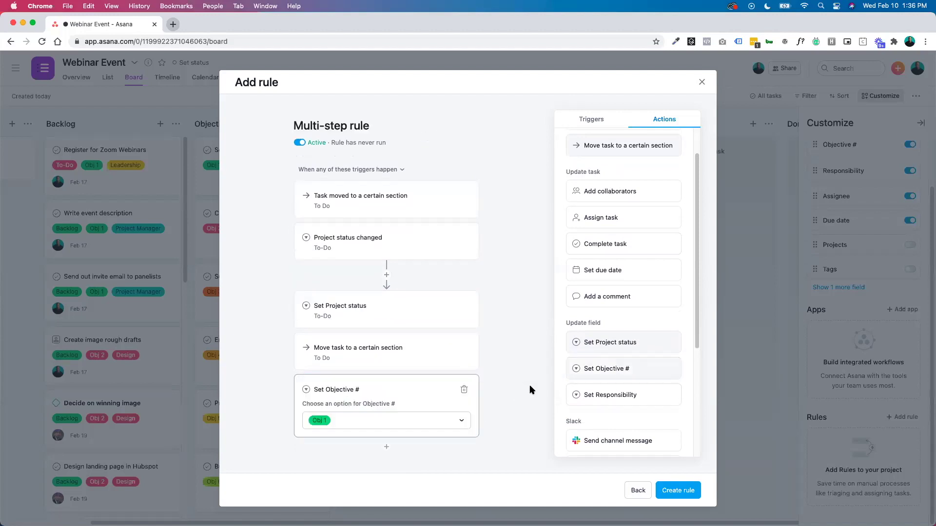
click(375, 424)
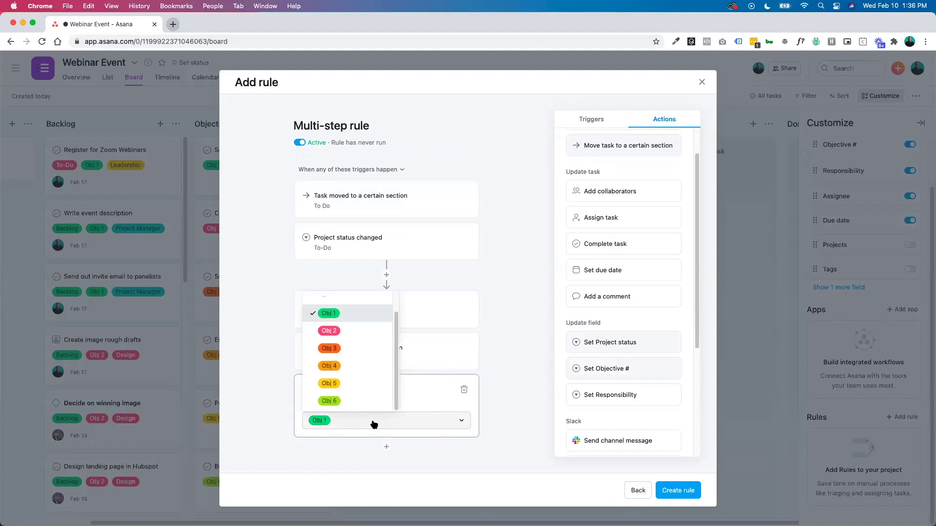
click(355, 320)
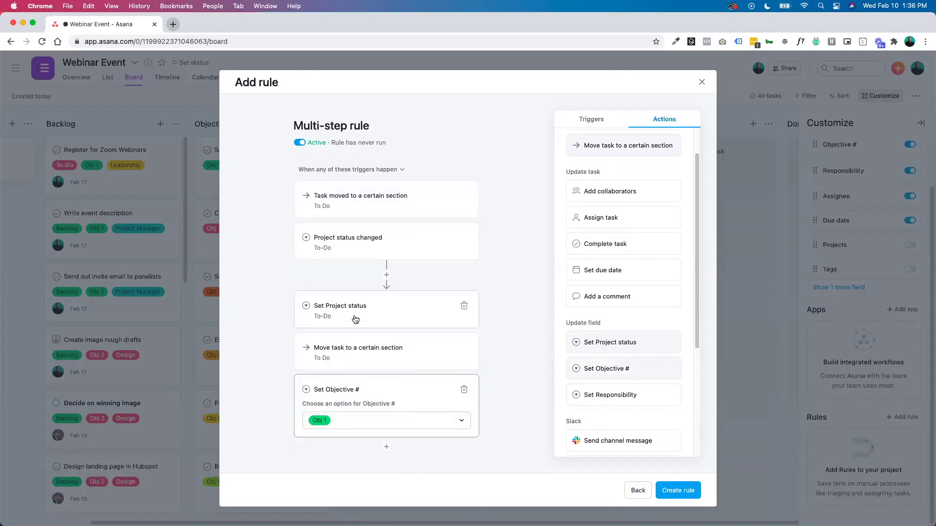
click(464, 389)
Create the rule and move the Write event description card from Backlog to To Do.
click(677, 491)
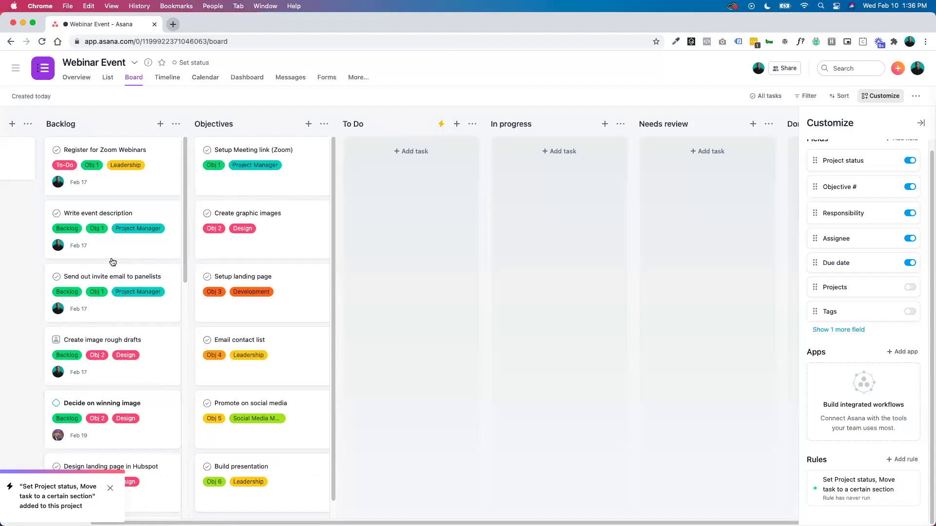
drag(110, 253, 418, 208)
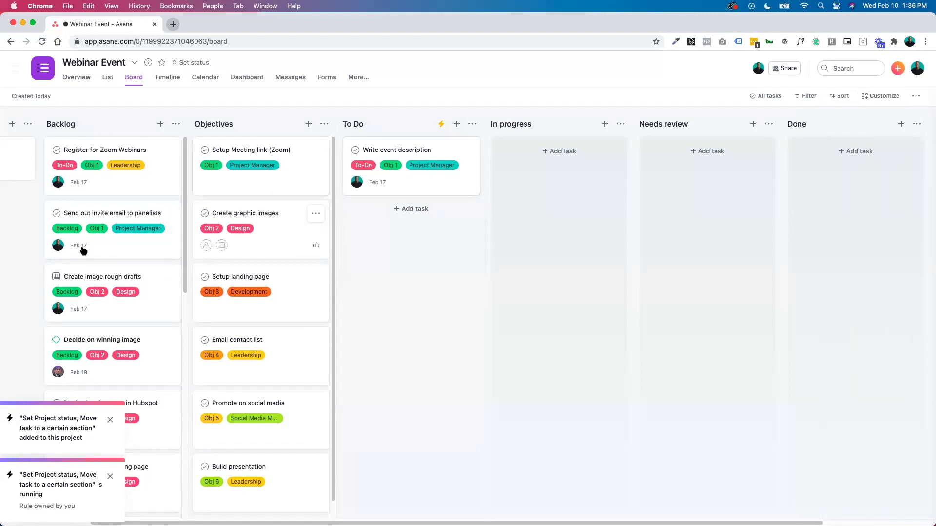
Set the Project status of the Send out invite email to panelists task to To-Do and close its details.
click(109, 247)
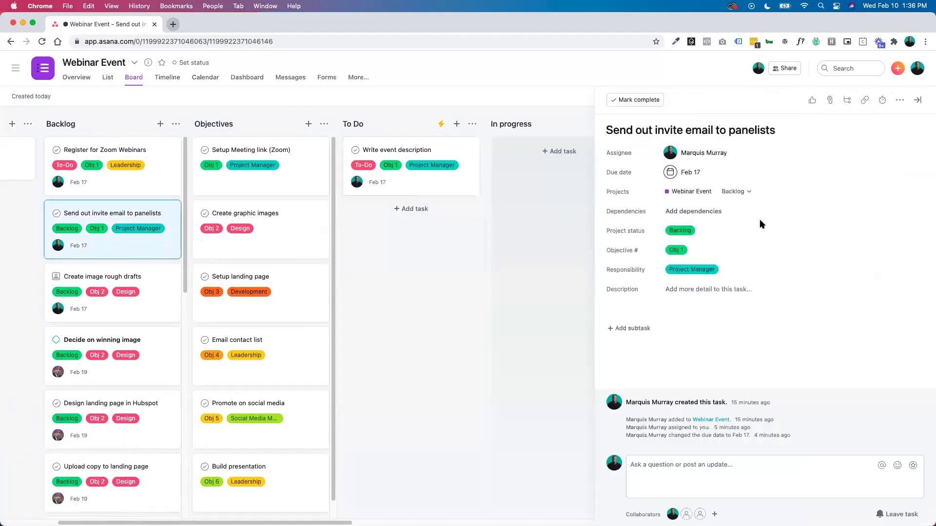
click(704, 231)
click(692, 285)
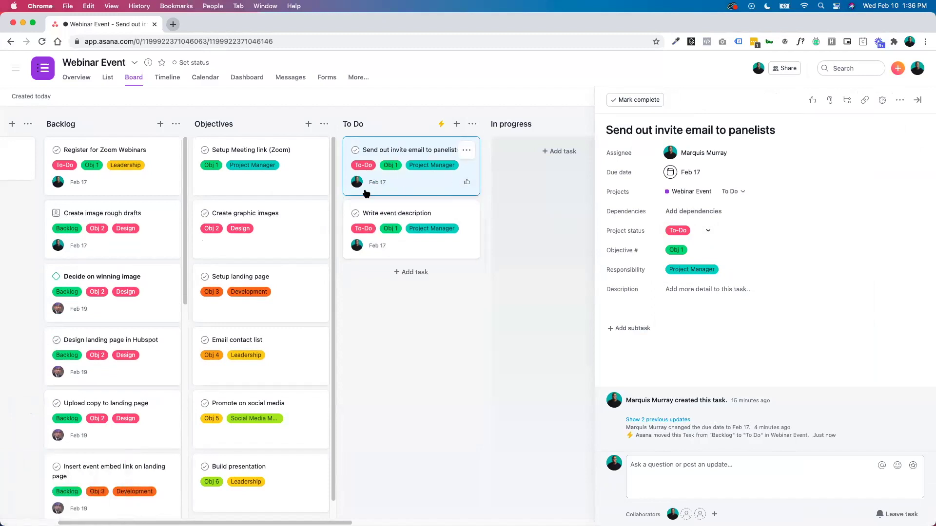
click(917, 100)
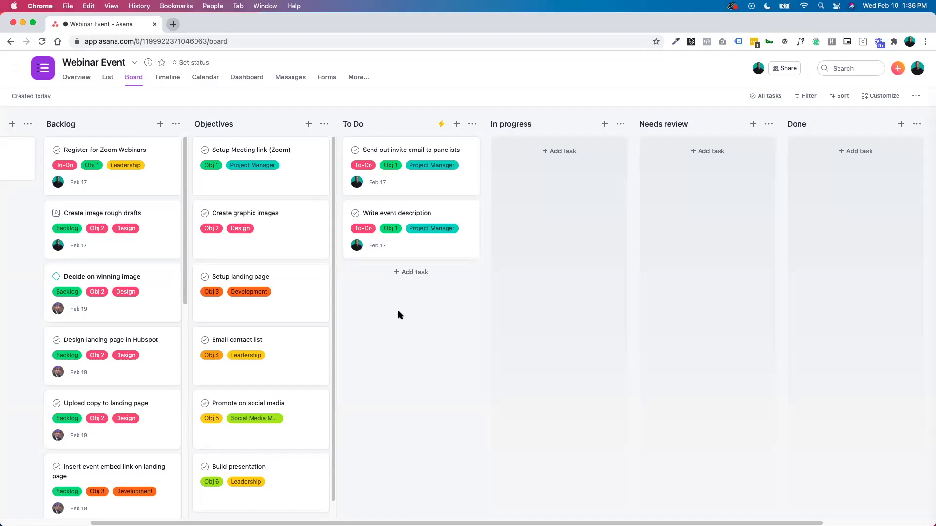
Start another custom rule triggered when a task is moved to the Needs review section.
click(881, 96)
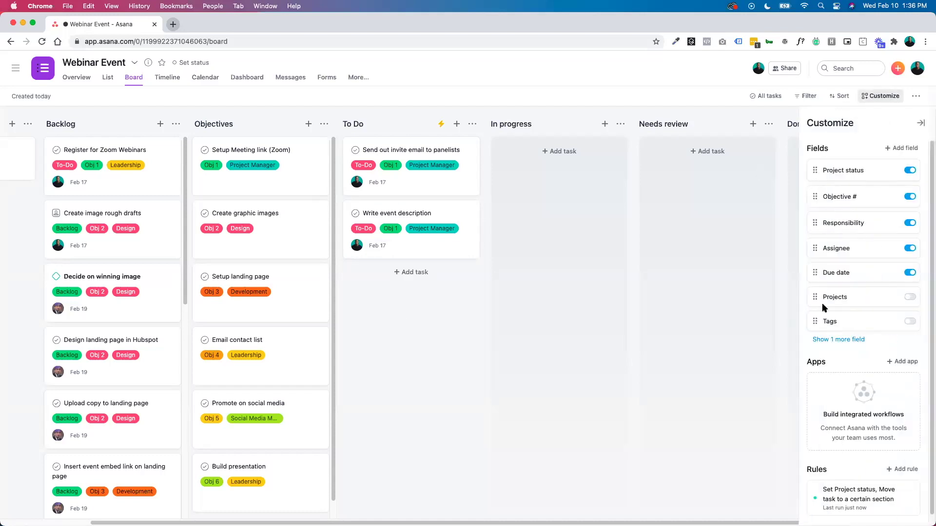
click(907, 474)
click(702, 84)
click(904, 470)
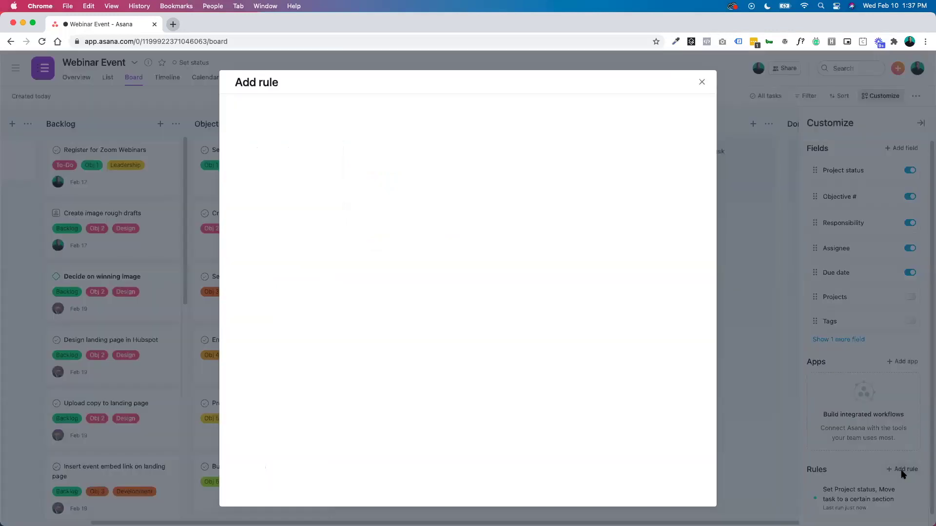
click(367, 192)
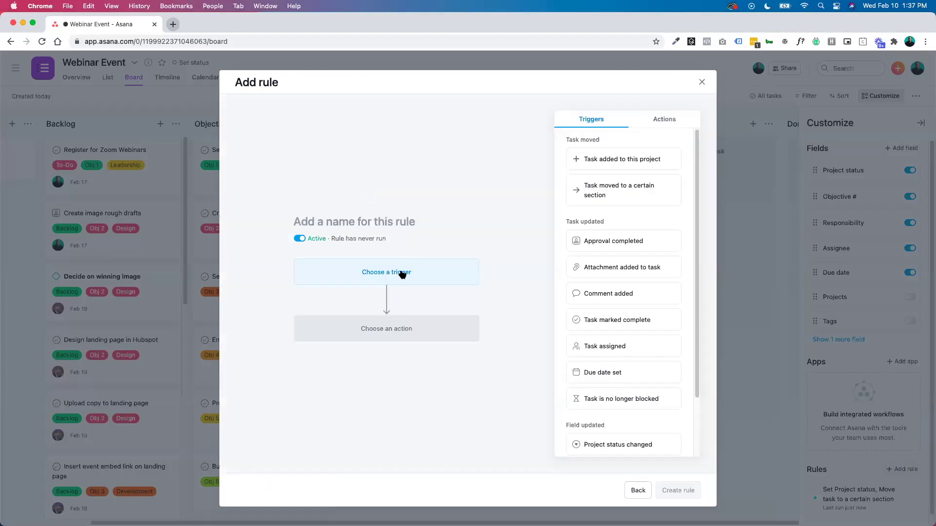
click(600, 195)
click(430, 290)
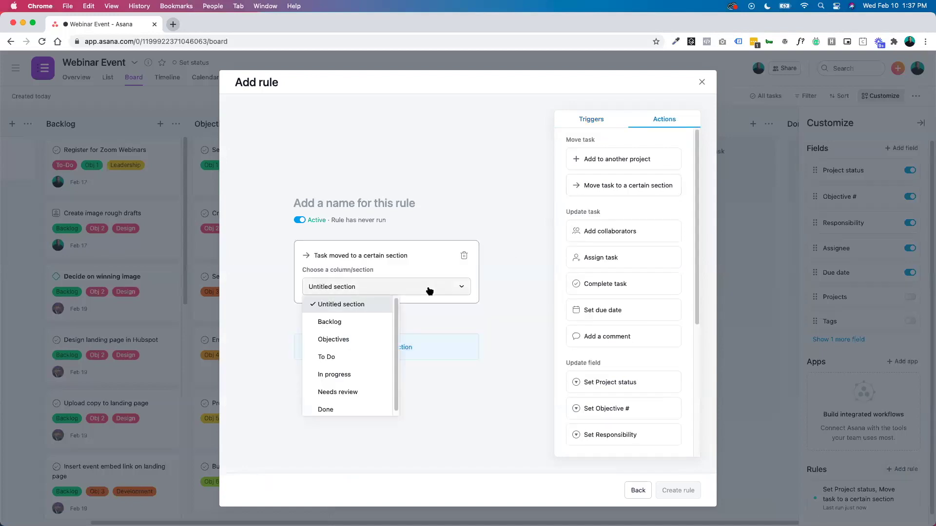
click(340, 391)
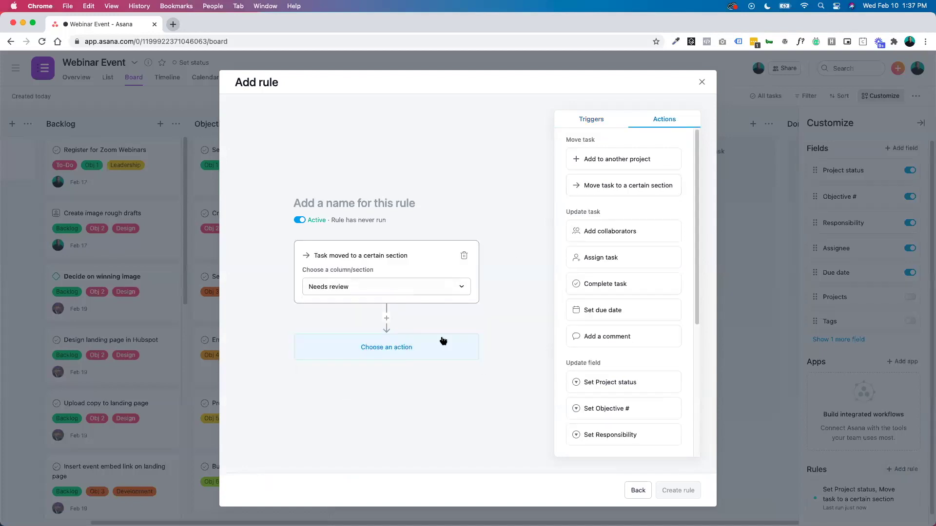
Add an Assign task action to the rule and choose the team member who receives the task.
click(613, 261)
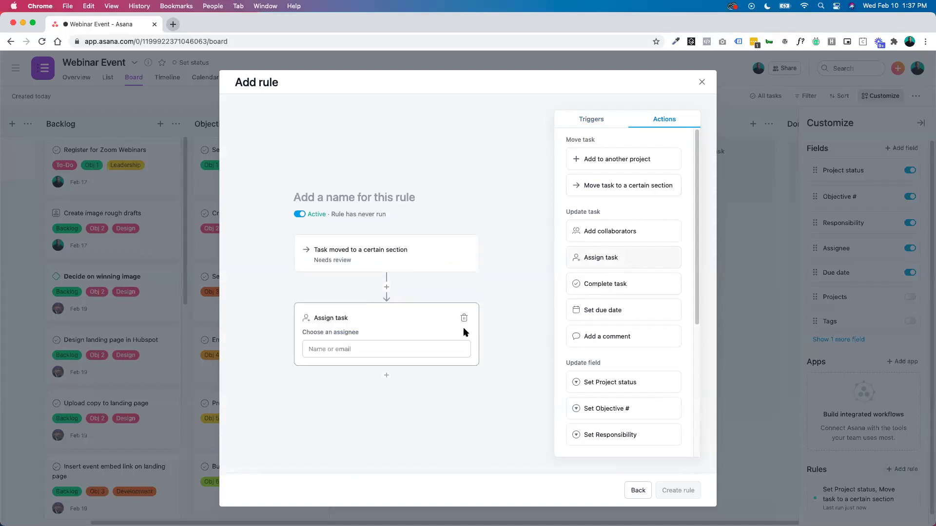
click(400, 349)
click(362, 427)
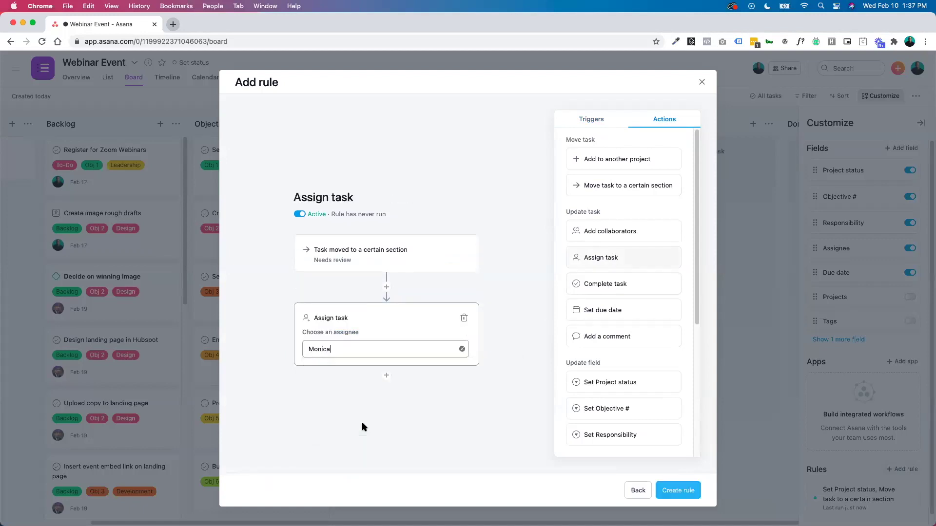
Add a rule action that sets Project status to Needs review.
scroll(576, 395, down, 2)
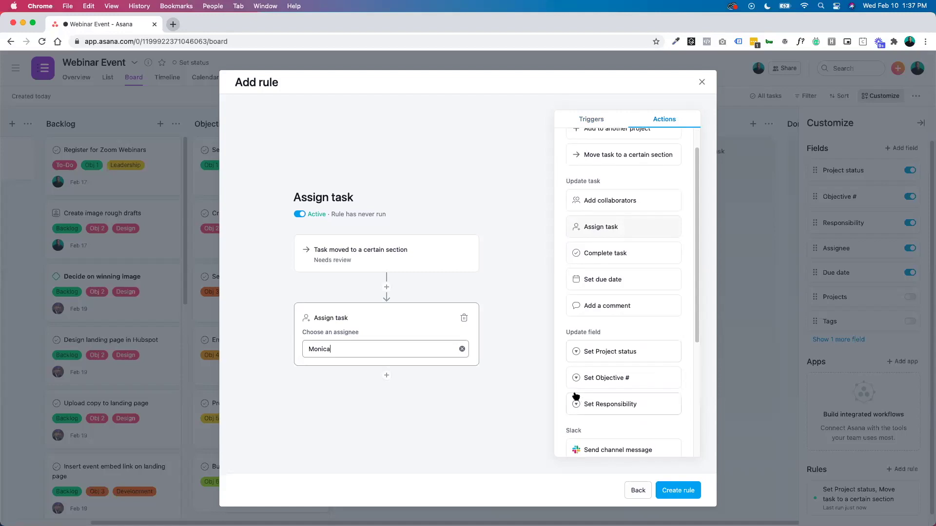
click(617, 351)
click(409, 372)
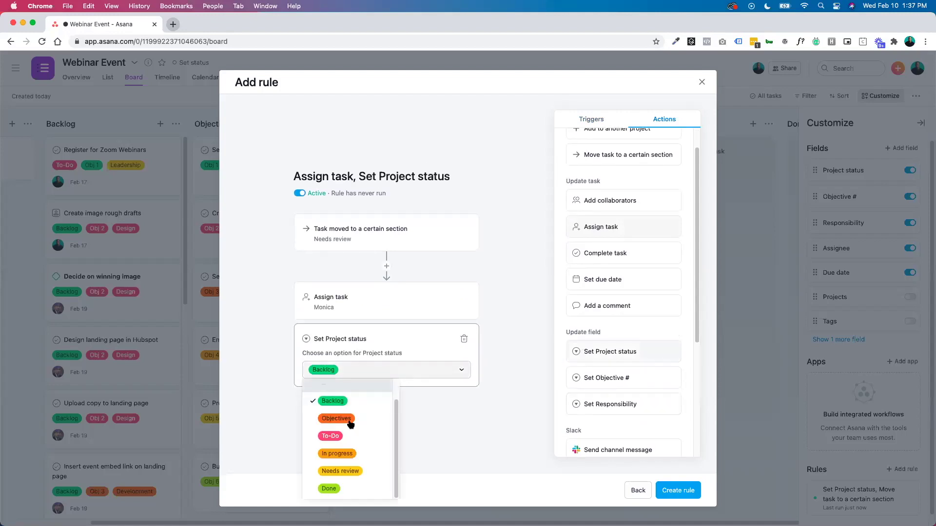
click(351, 471)
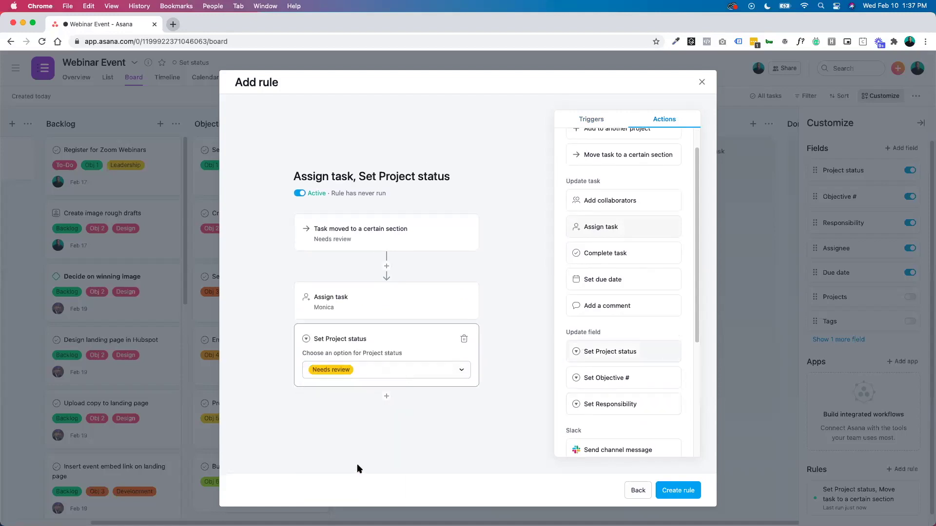
Add a Set Responsibility action with the Project Manager option to the Needs review rule and create the rule.
click(446, 415)
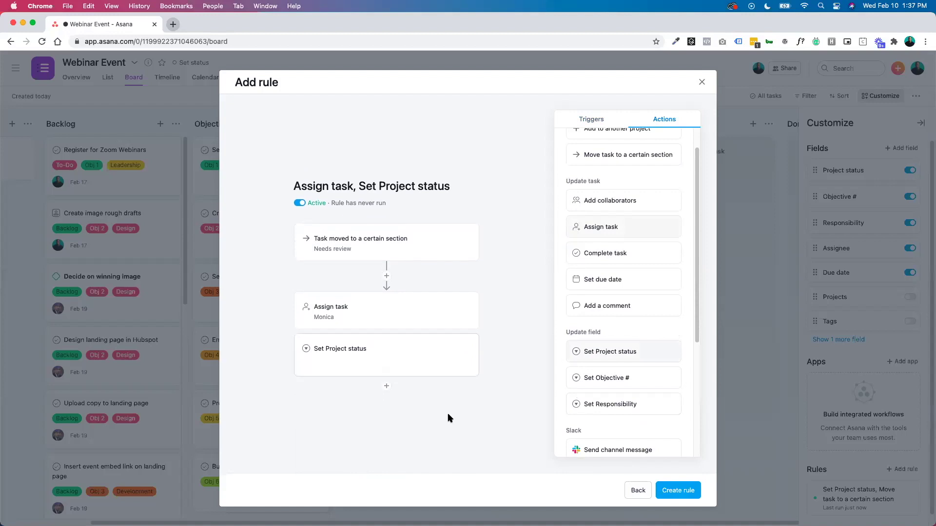
click(600, 403)
click(423, 390)
click(345, 442)
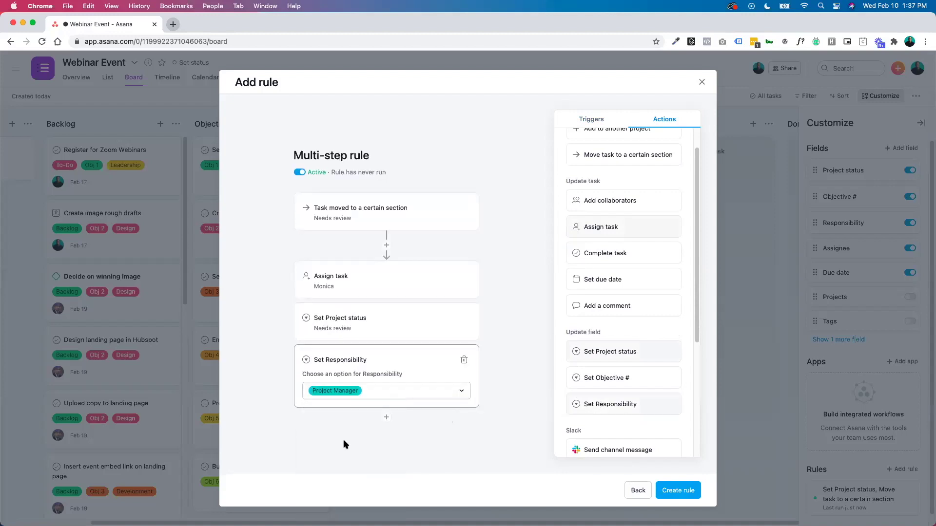
click(677, 491)
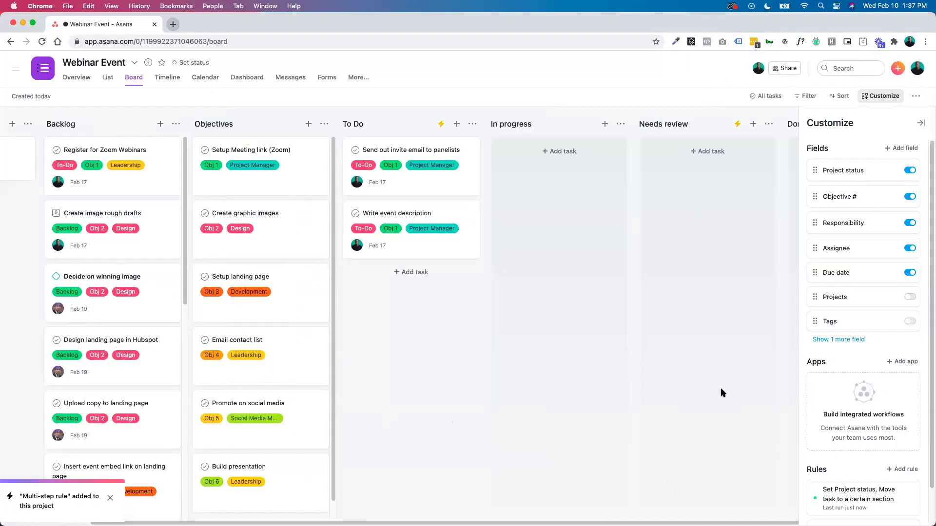
Examine the actions that can be added to the Multi-step rule and close it without saving.
scroll(832, 405, down, 2)
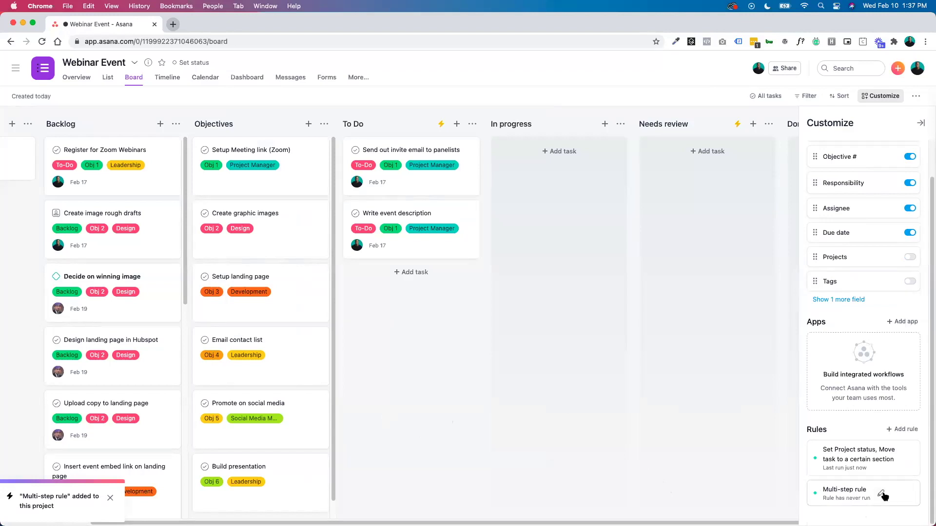
click(882, 495)
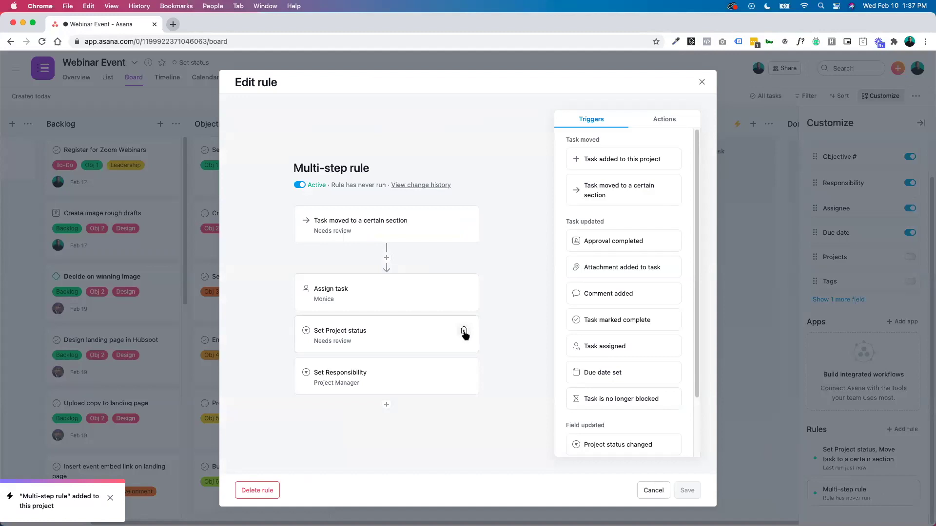
click(386, 407)
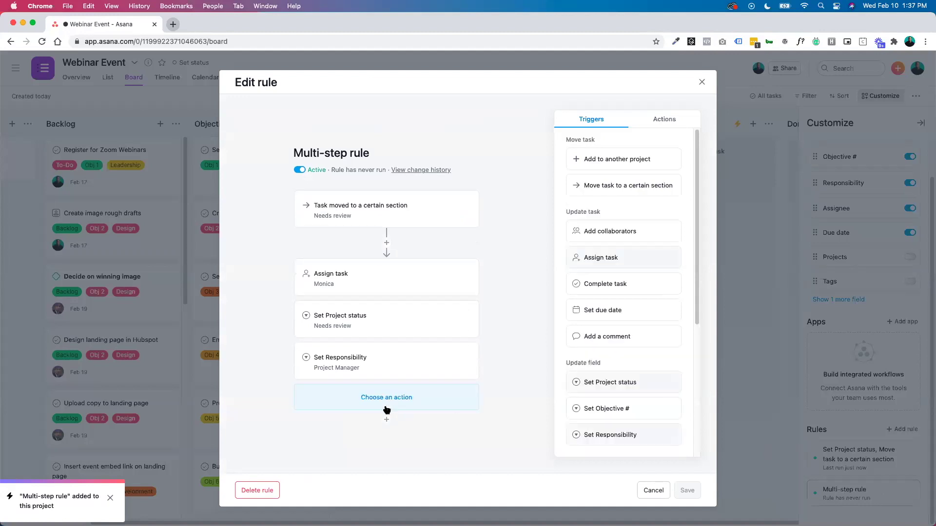
scroll(585, 361, down, 5)
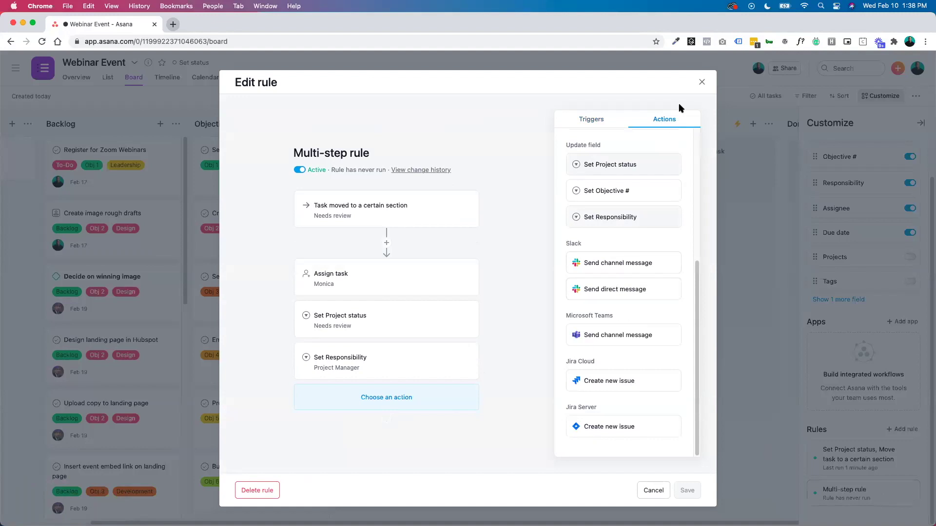
click(702, 83)
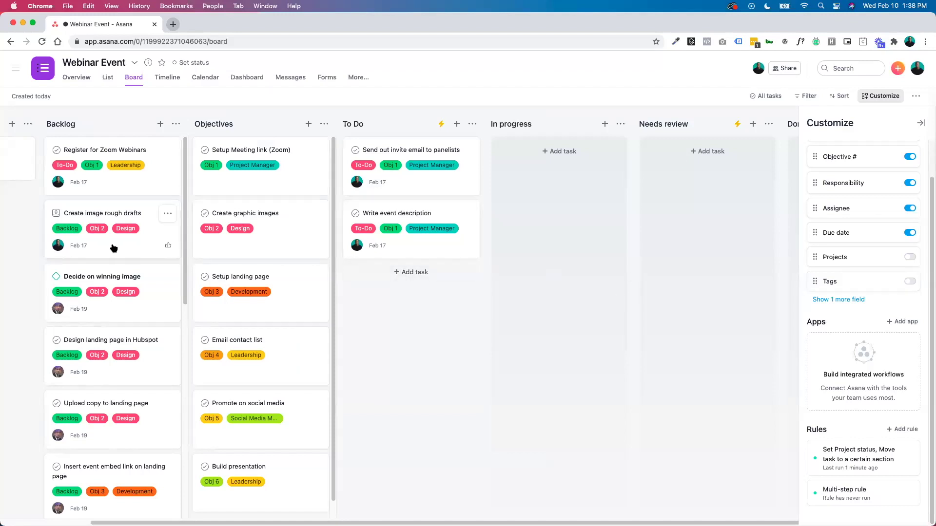
Move the Create image rough drafts task from Backlog to Needs review and set its due date to 02/10/21.
drag(114, 248, 711, 200)
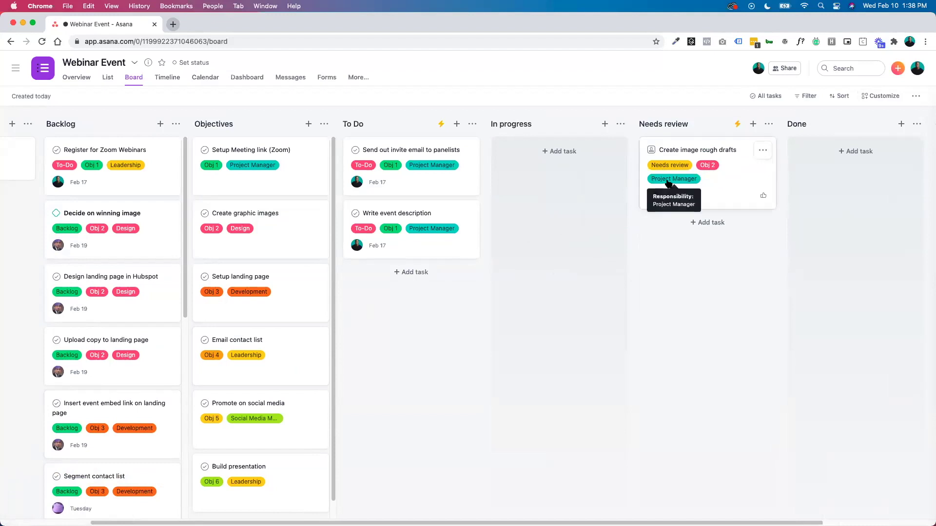
mouse_move(657, 199)
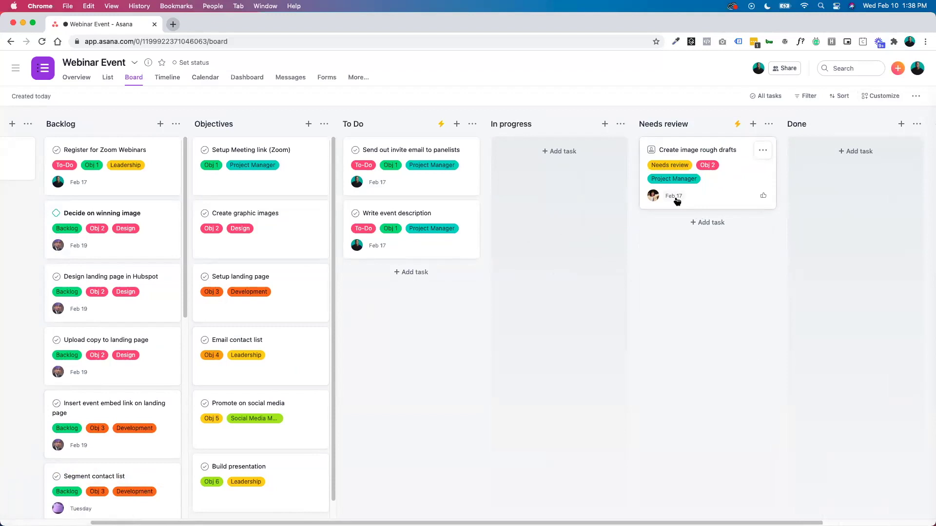
click(715, 200)
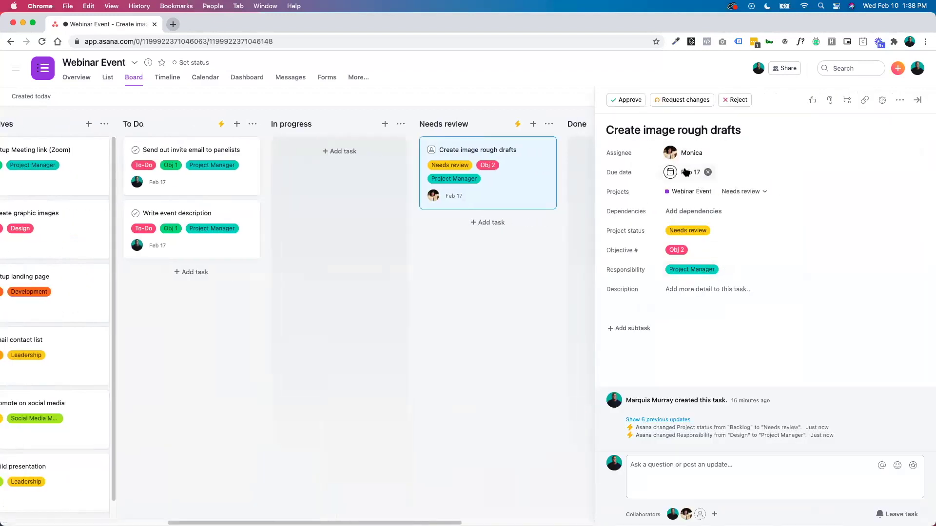
click(689, 172)
click(710, 259)
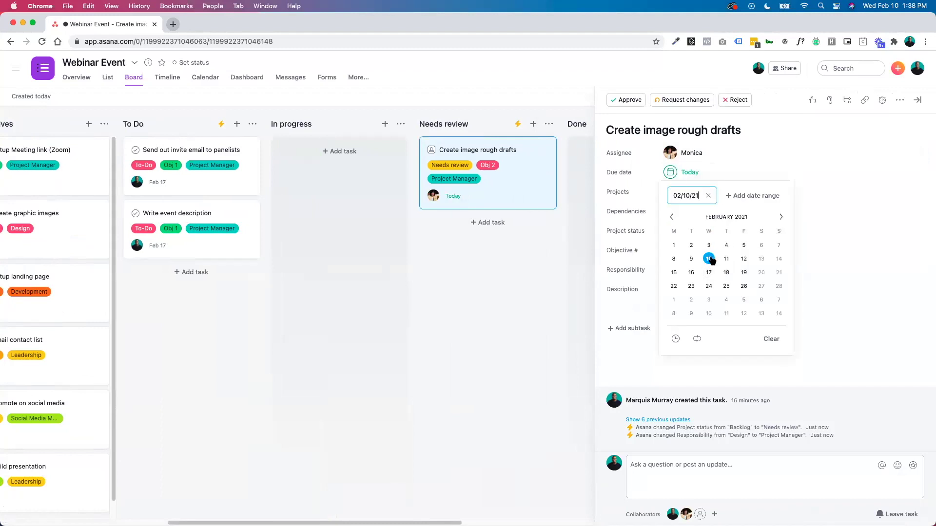
click(629, 346)
click(917, 100)
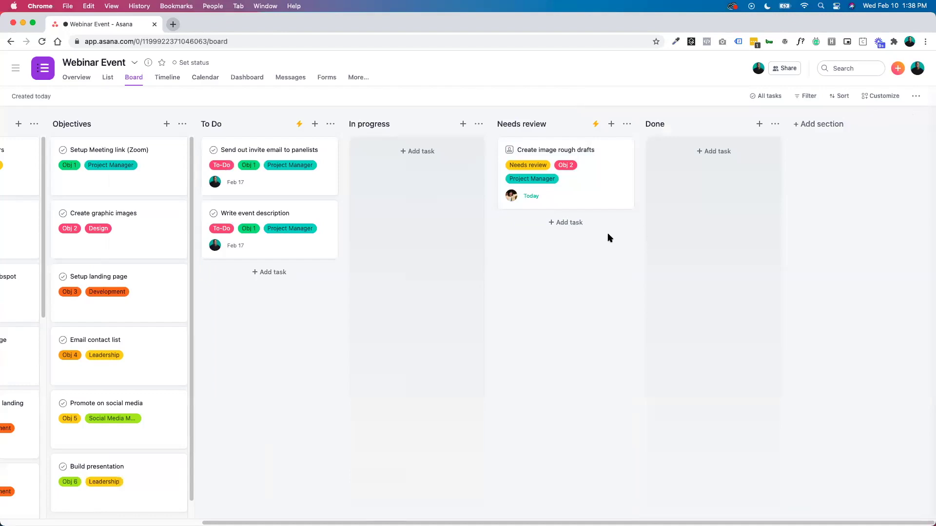
Add a Set due date action of 4 days in the future to the Multi-step rule and save it.
click(899, 104)
scroll(838, 360, down, 3)
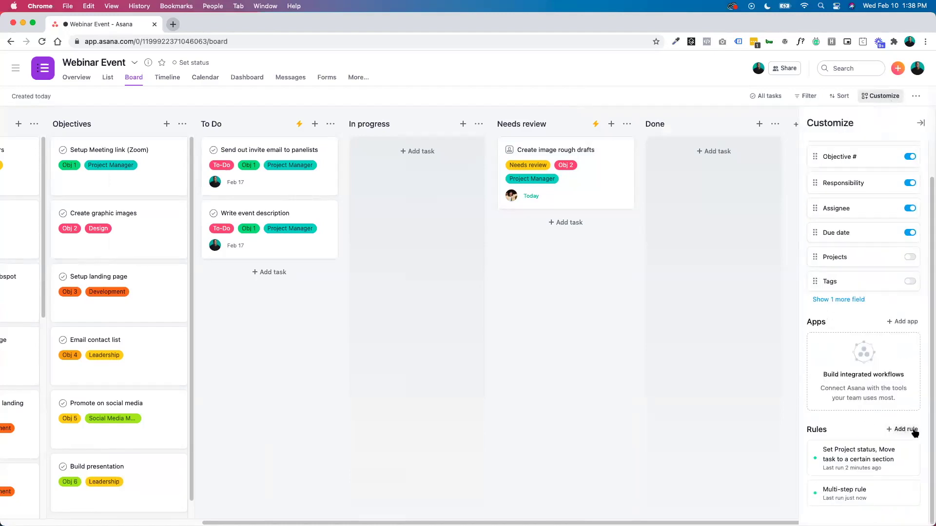
click(879, 495)
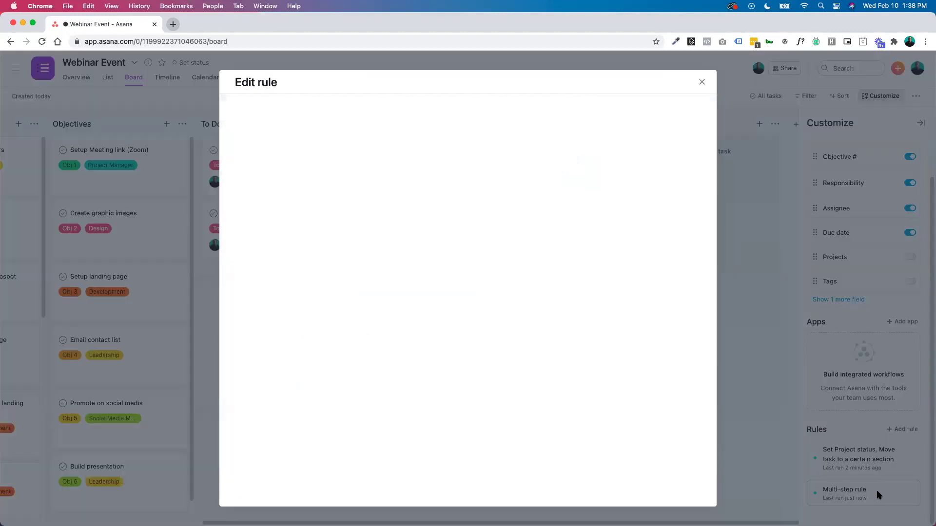
click(405, 414)
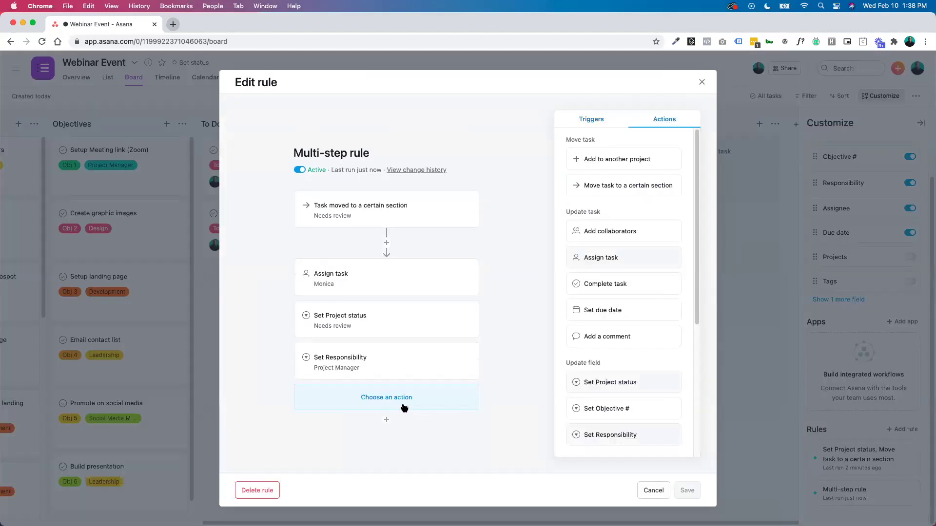
click(613, 311)
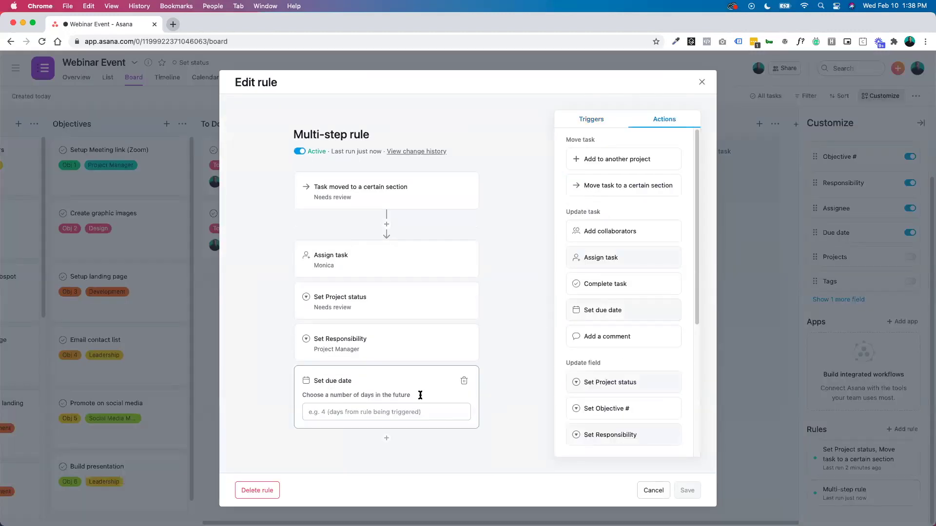
click(363, 413)
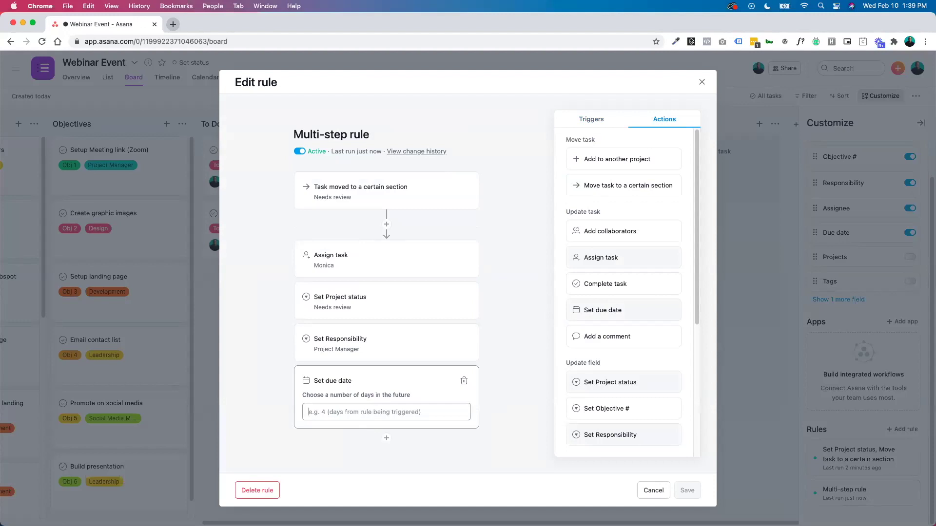
text(4)
click(688, 490)
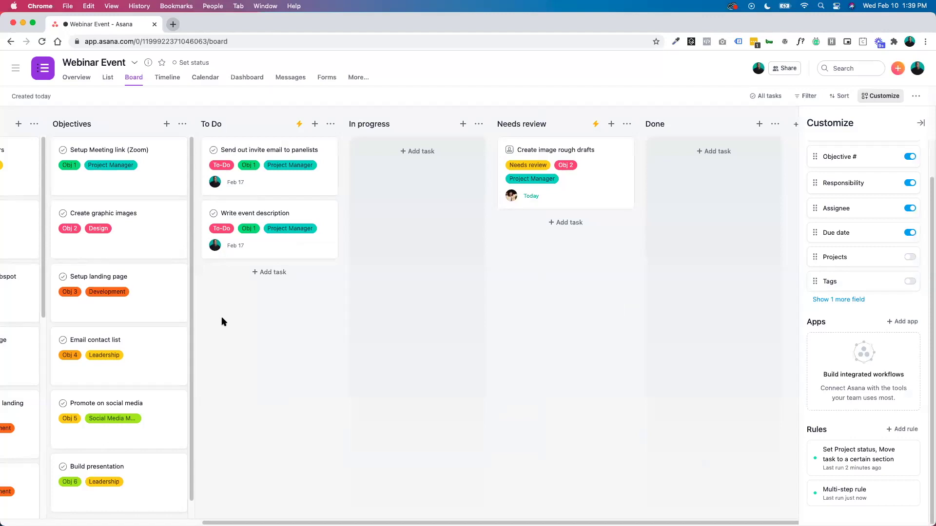
Move the Write event description task from To Do to Needs review.
scroll(216, 311, left, 1)
drag(274, 249, 560, 274)
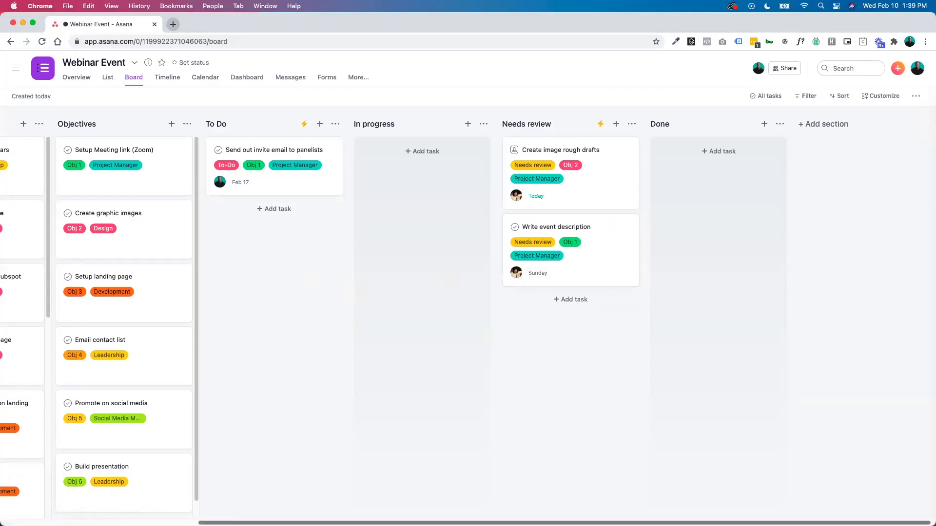
scroll(406, 487, left, 5)
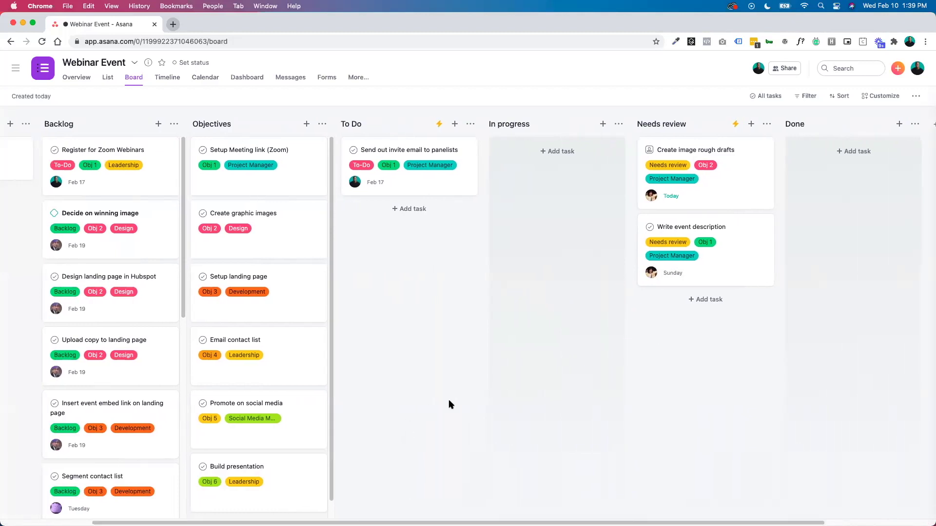
scroll(591, 456, right, 2)
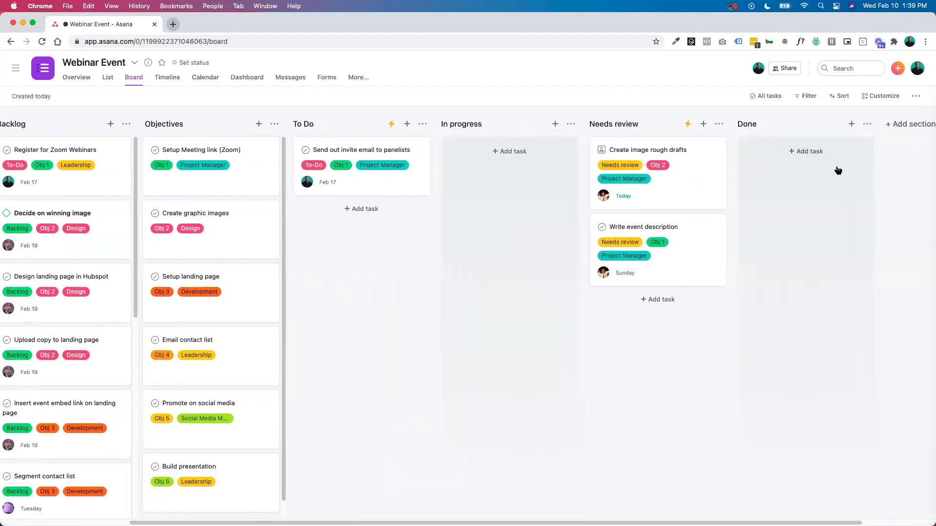
Start a new custom rule triggered when a task is moved to the Done section.
click(881, 97)
scroll(865, 380, down, 2)
click(905, 429)
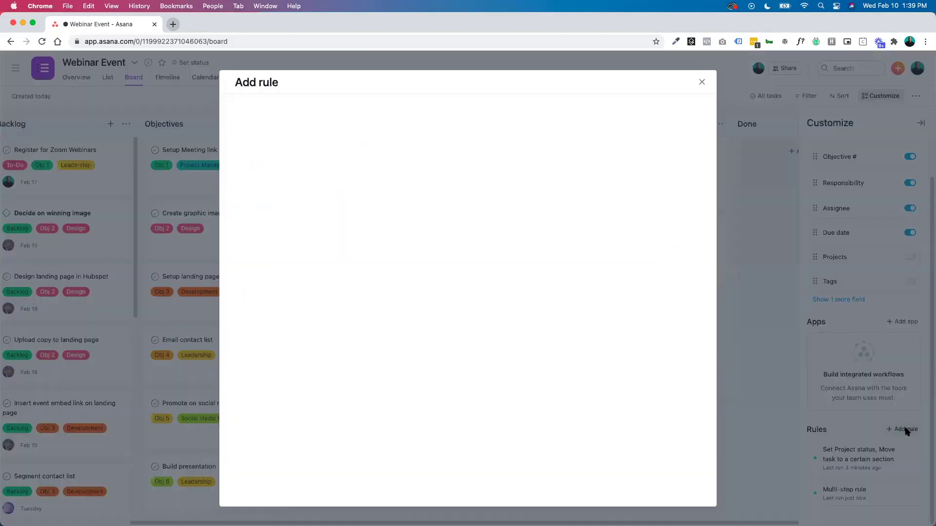
click(385, 172)
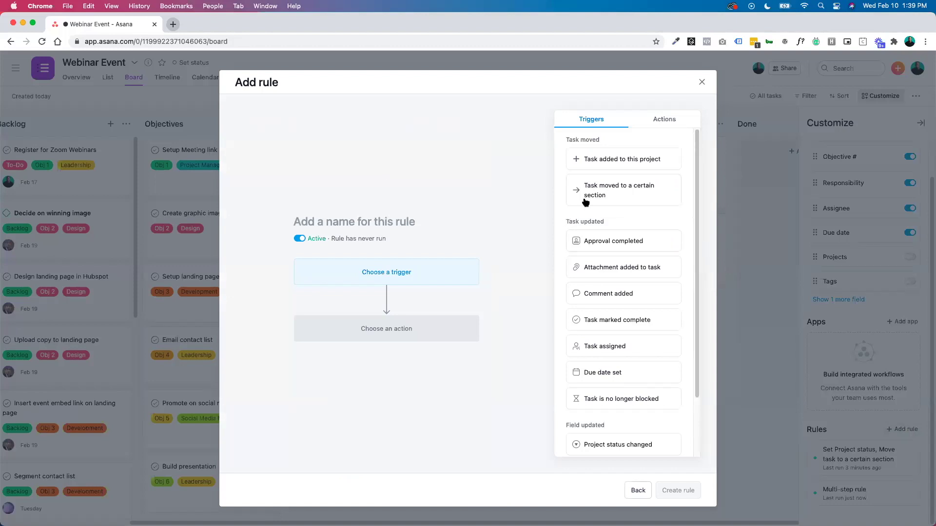
click(614, 195)
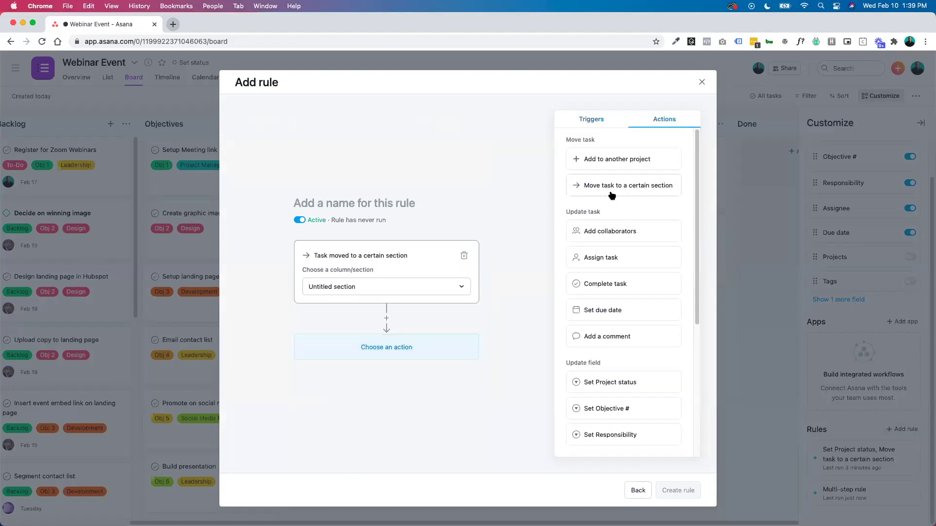
click(458, 289)
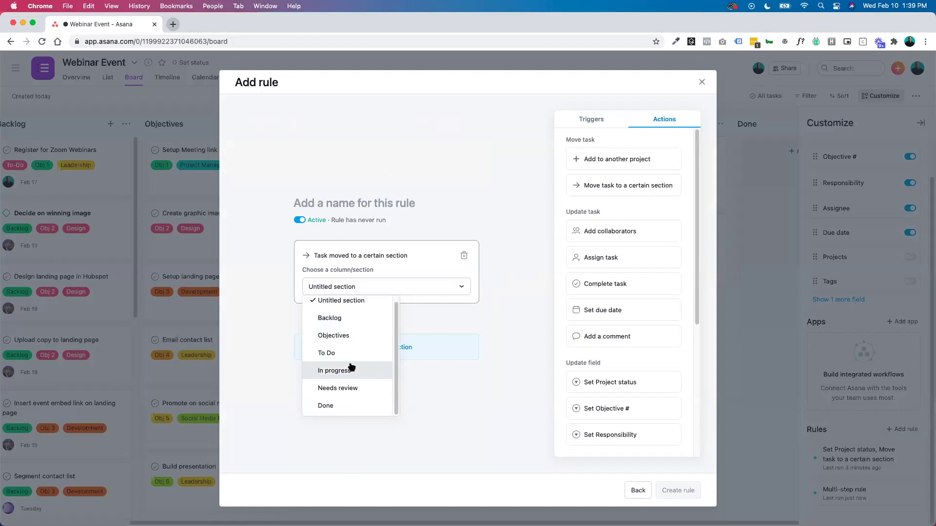
click(335, 407)
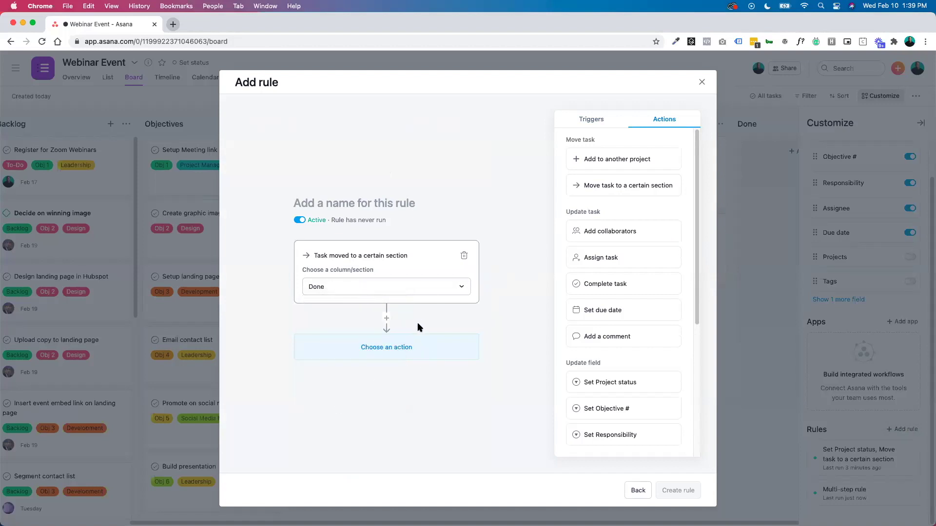
Add a Complete task action and an action setting Project status to Done, and create the rule.
click(615, 284)
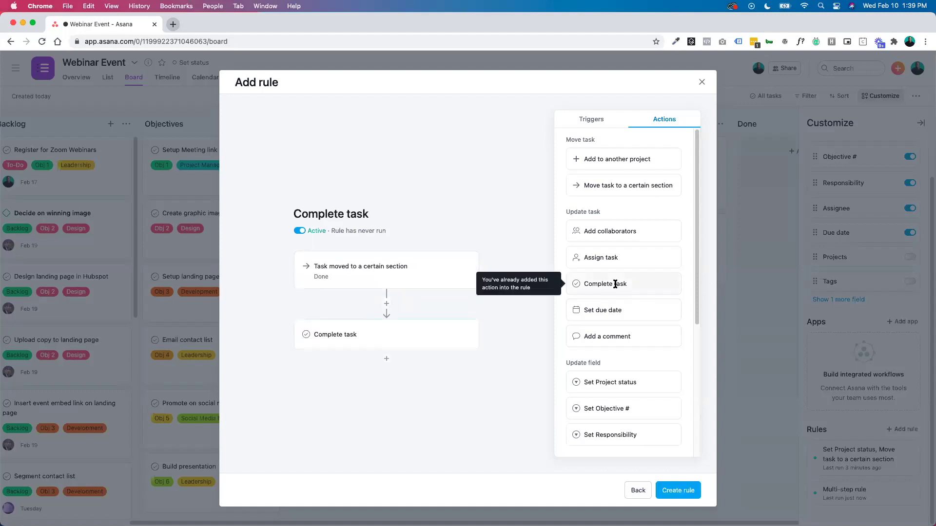
scroll(613, 334, down, 5)
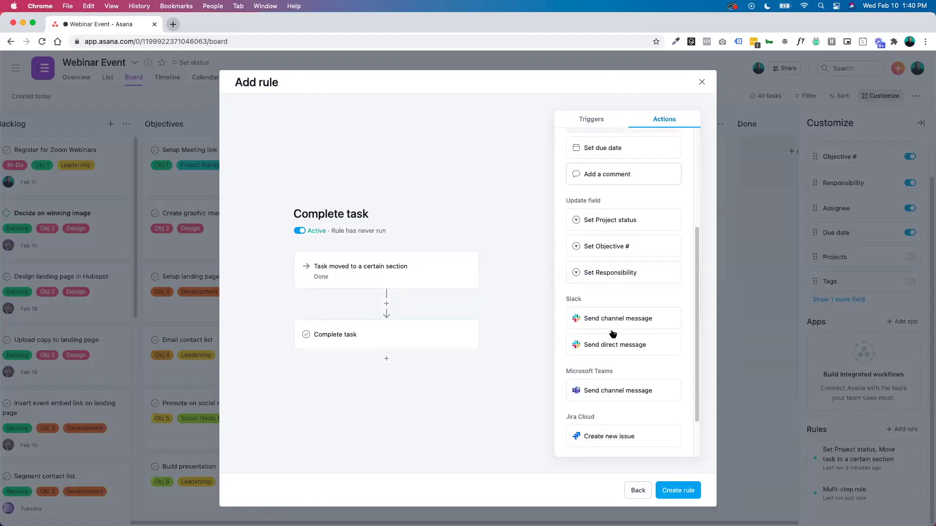
click(624, 221)
click(366, 367)
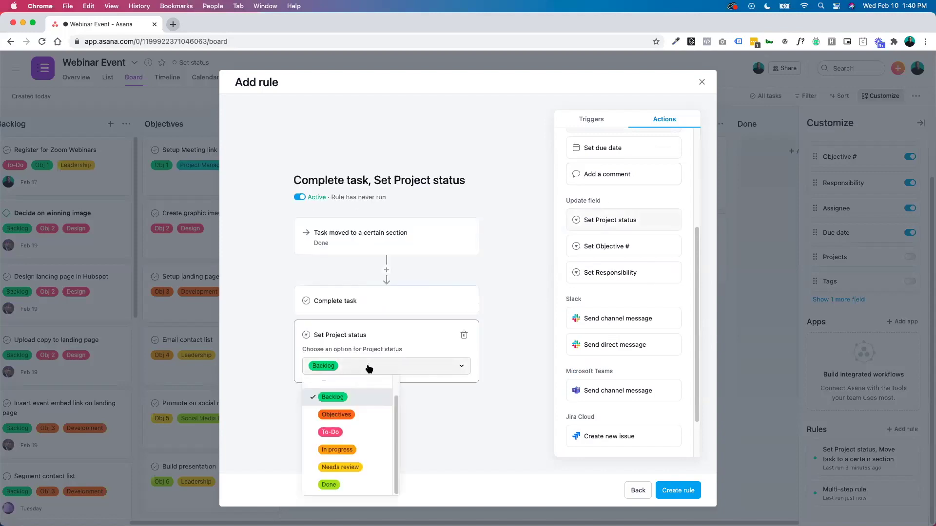
click(330, 485)
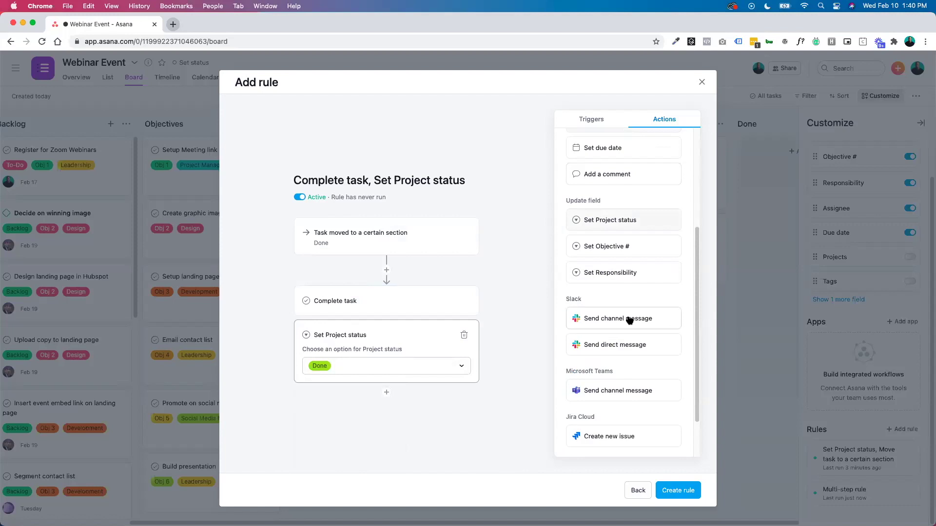
click(680, 494)
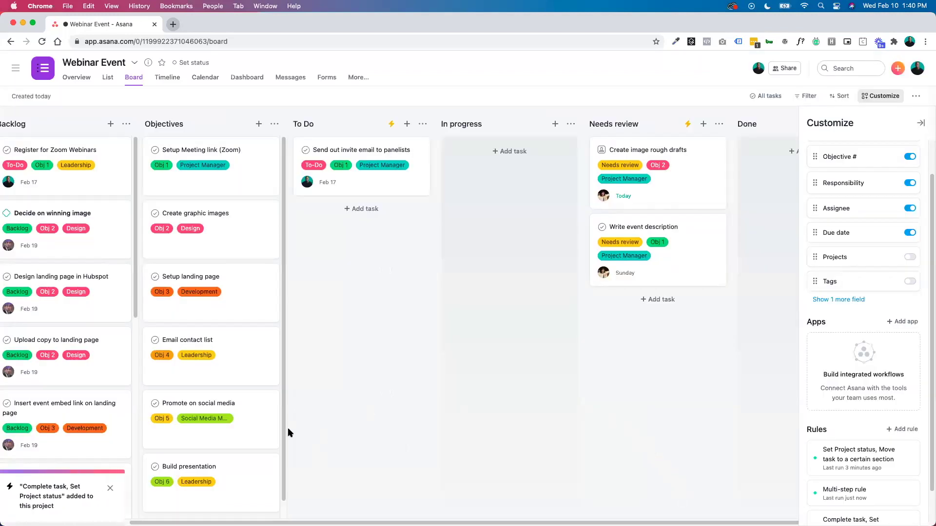
Move the Design landing page in Hubspot task from Backlog to Done and review its details.
drag(69, 311, 814, 210)
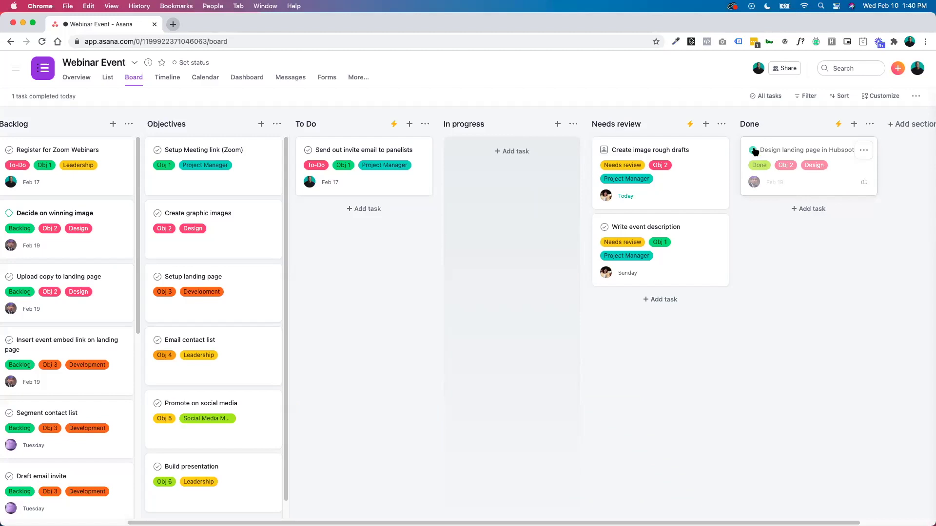
click(790, 182)
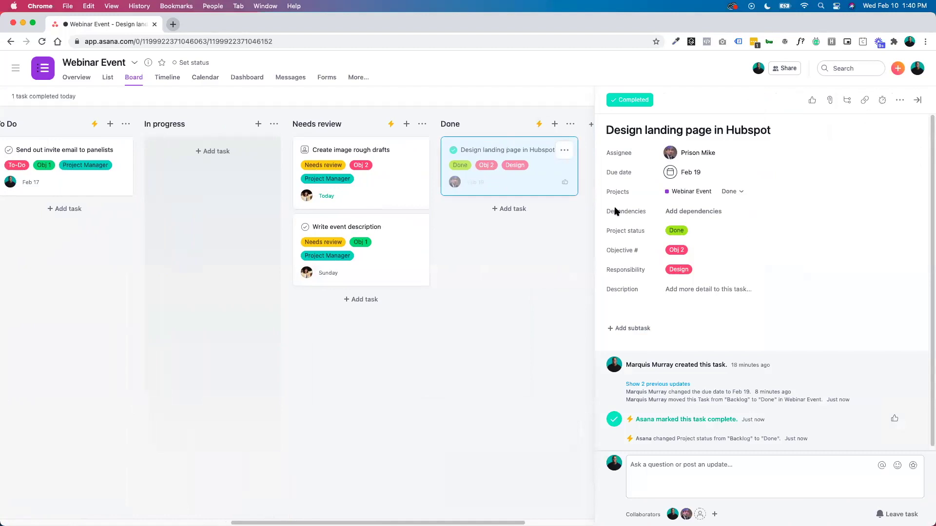
click(679, 230)
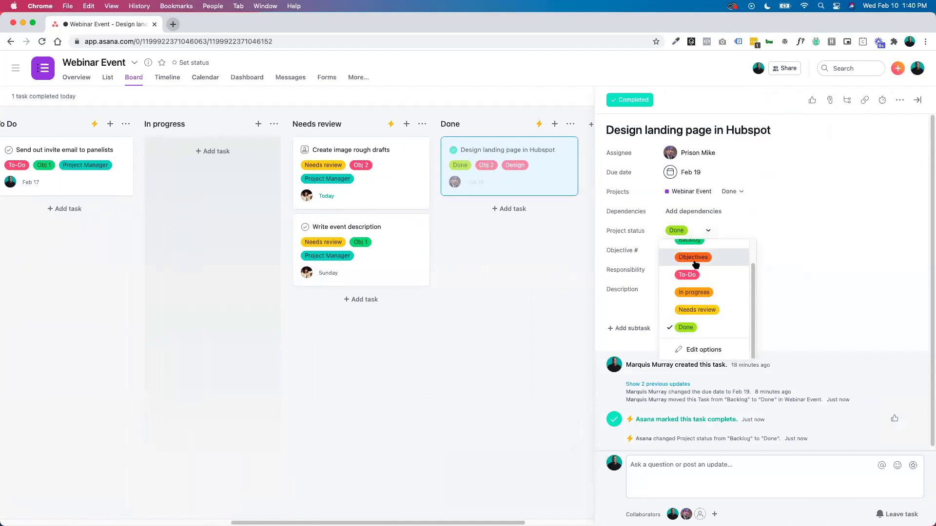
click(916, 100)
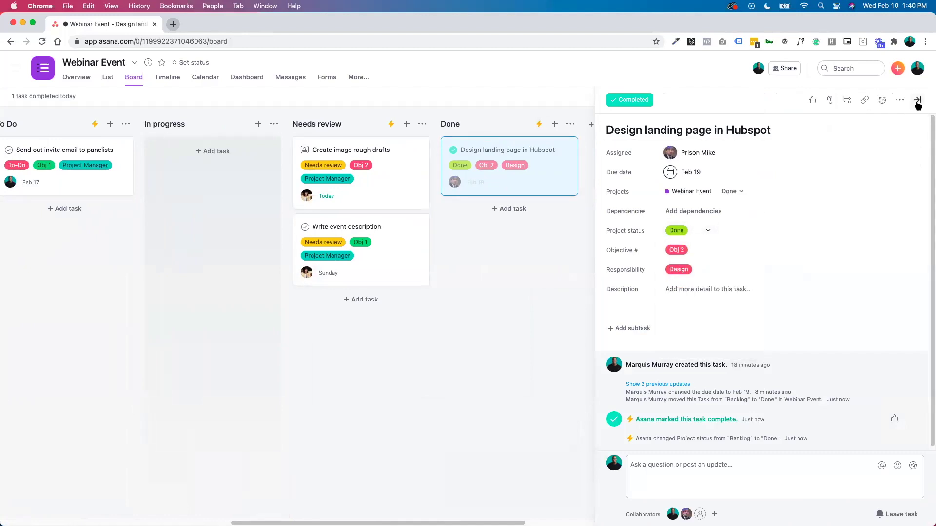
click(917, 99)
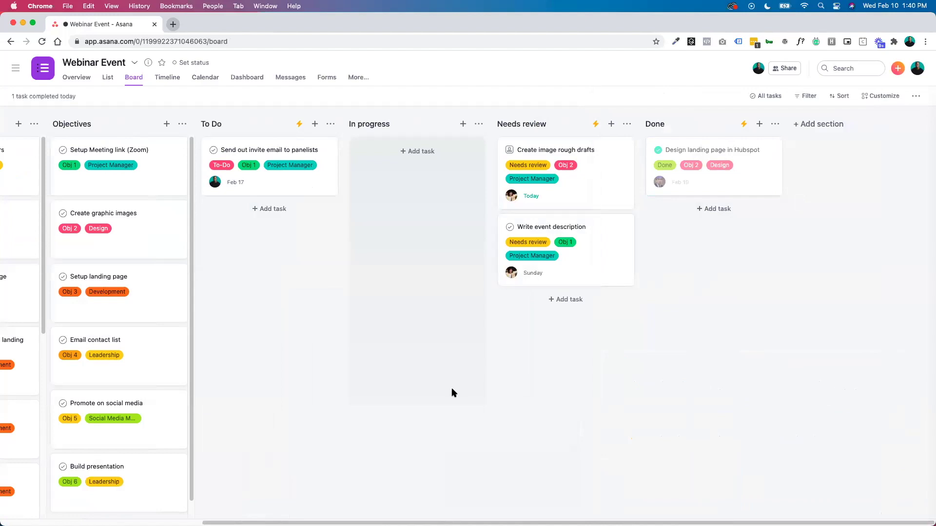
scroll(442, 511, left, 8)
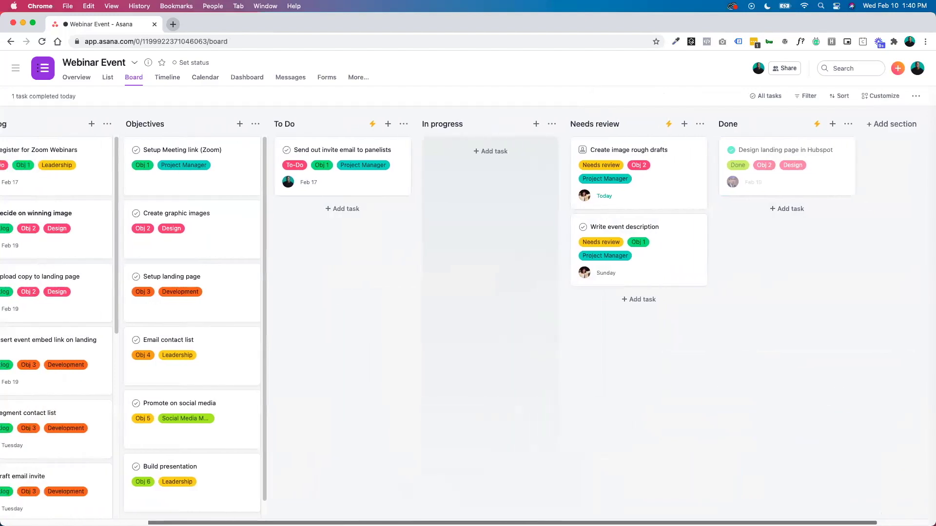
scroll(439, 358, left, 5)
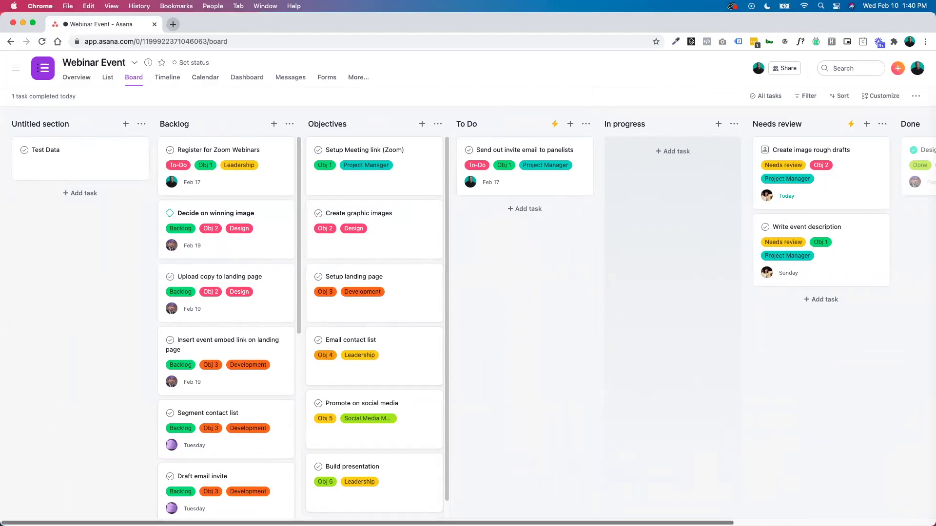
scroll(521, 511, right, 5)
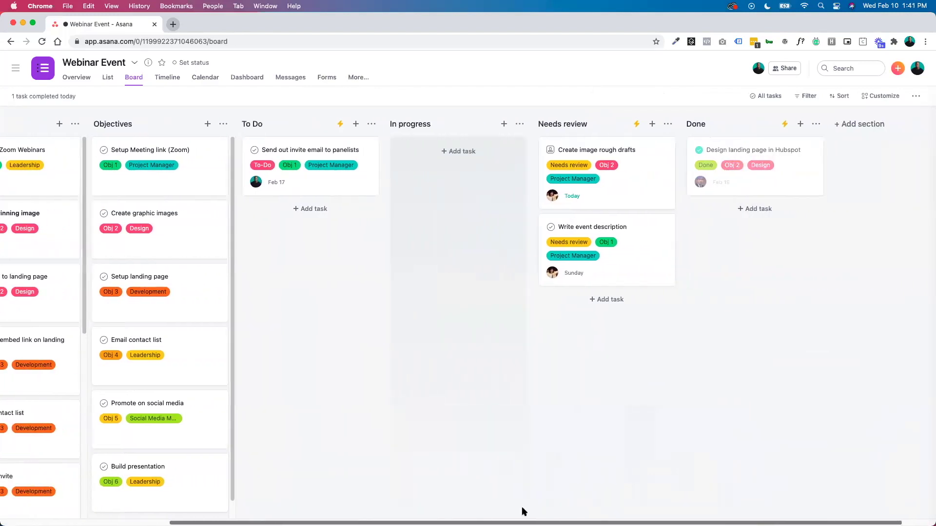
scroll(522, 512, right, 1)
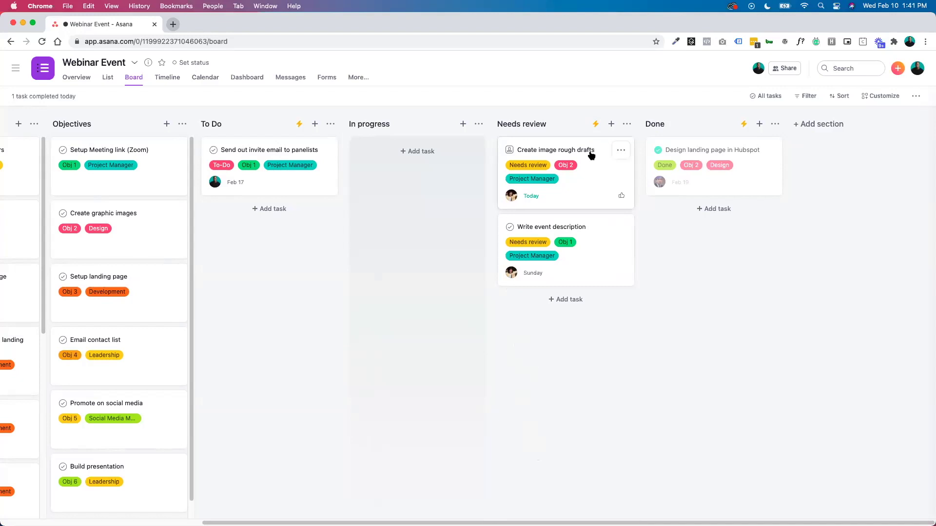
Add a blank subtask to the Create image rough drafts task and expand the subtasks on its board card.
click(559, 196)
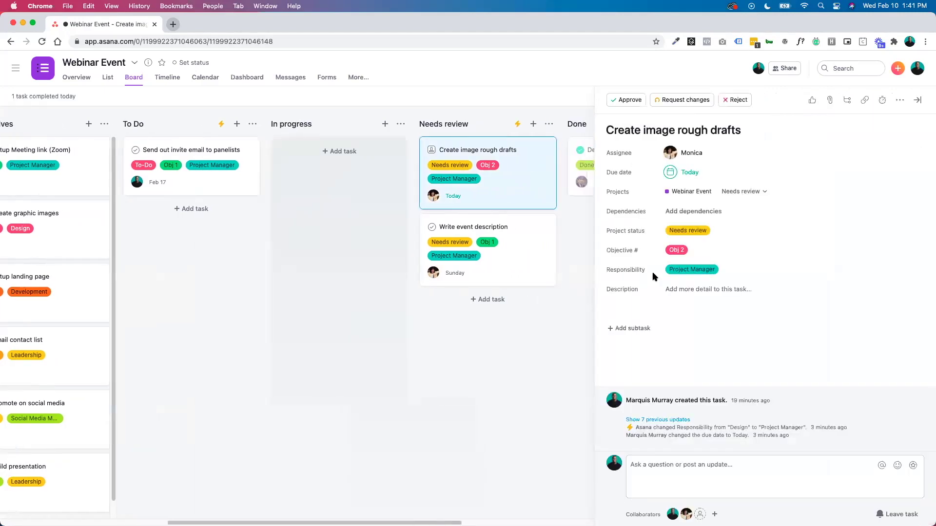
click(636, 329)
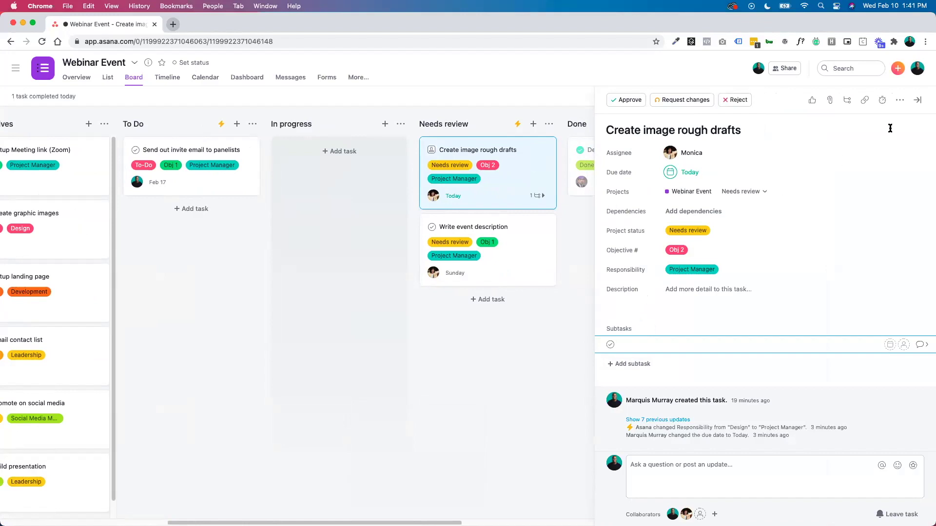
click(918, 101)
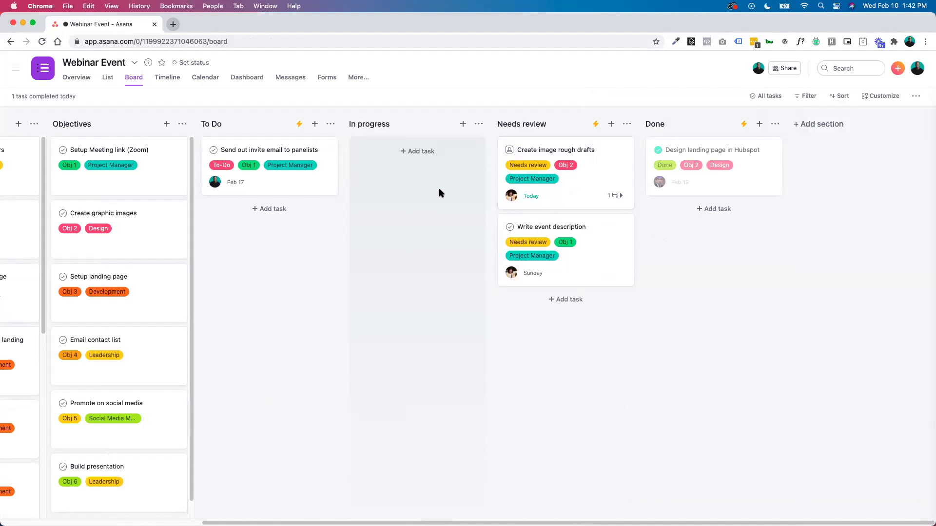
click(621, 196)
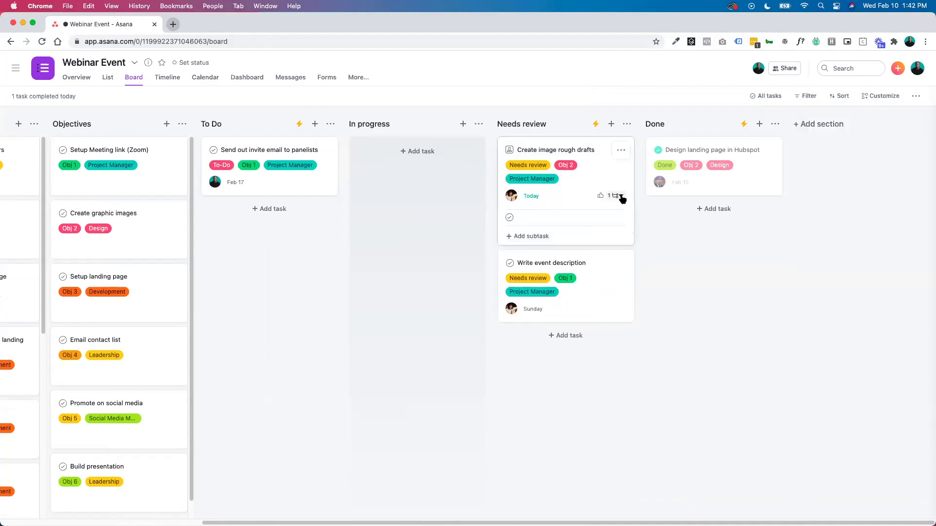
click(622, 197)
click(622, 196)
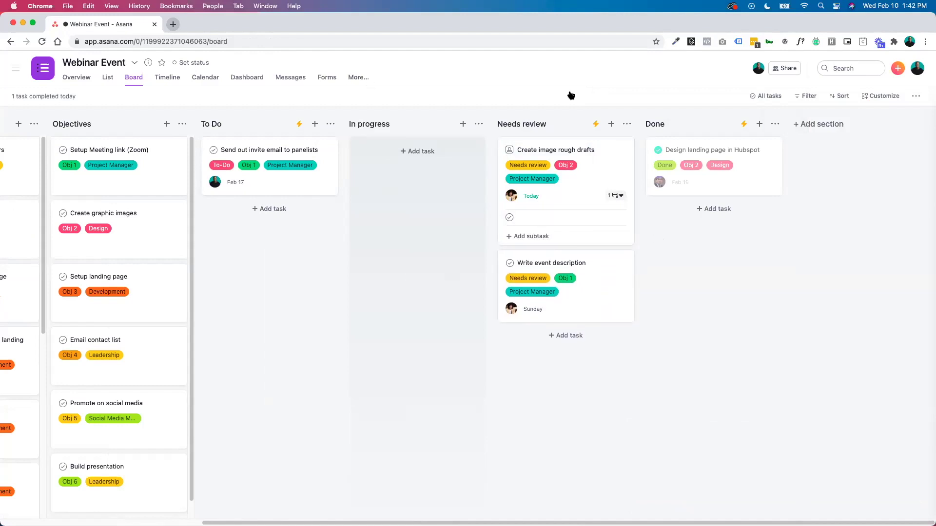
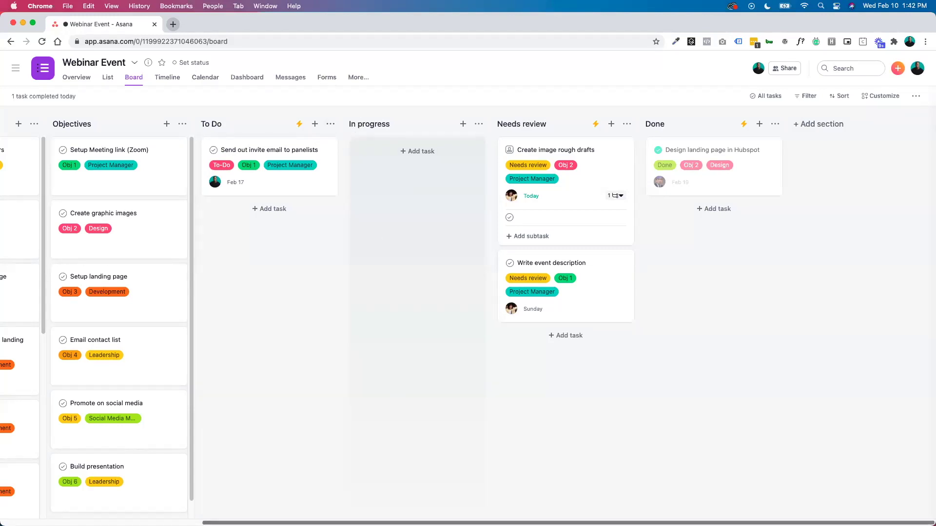
Open the project's form editor and upload a cover image for the form.
scroll(417, 487, left, 10)
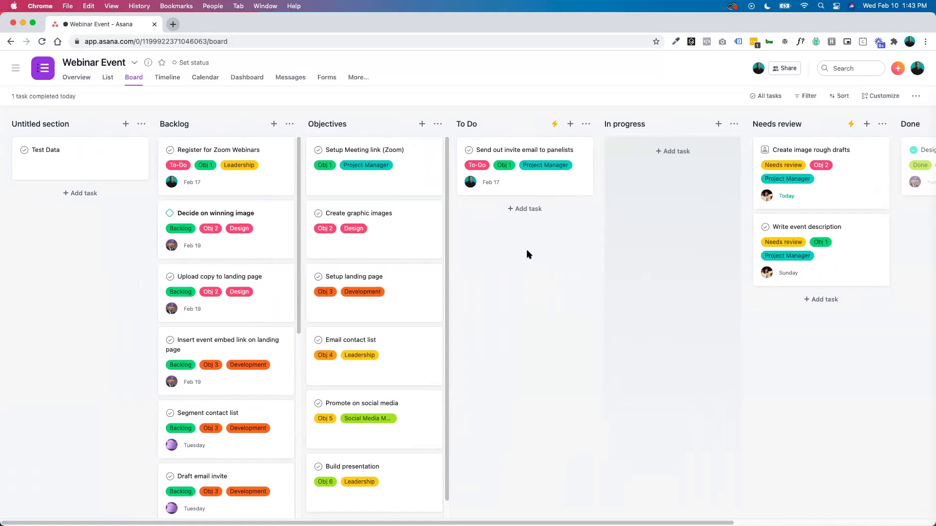
click(326, 78)
click(466, 369)
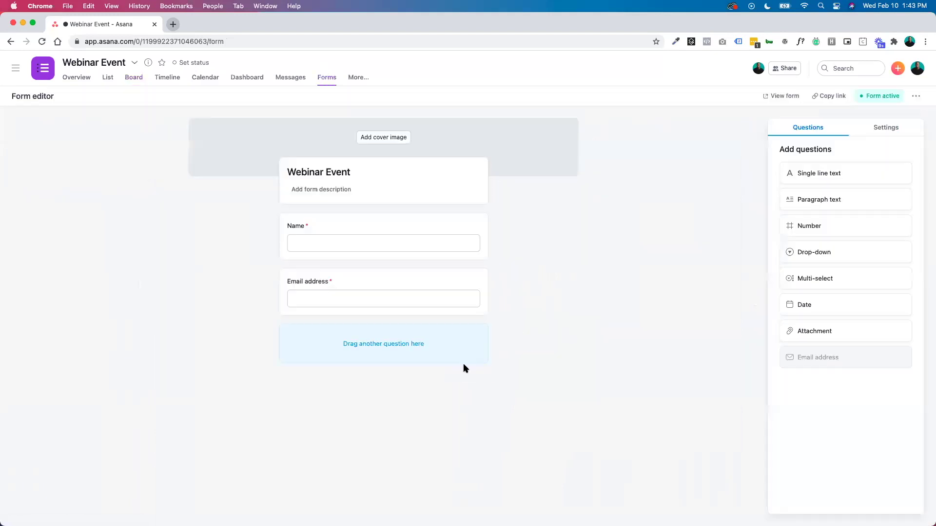
click(391, 138)
click(635, 364)
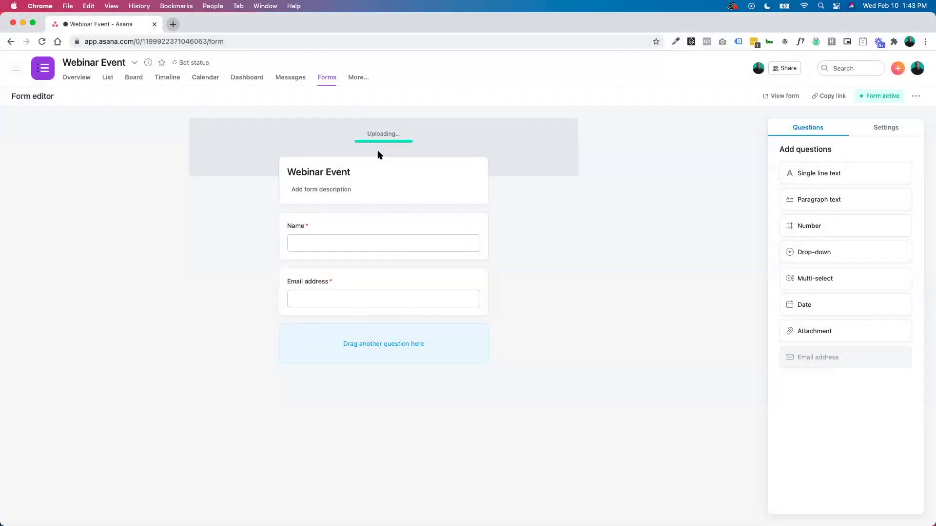
Title the form "Webinar Event - Design requests" and give it the description "What do you need?".
click(359, 175)
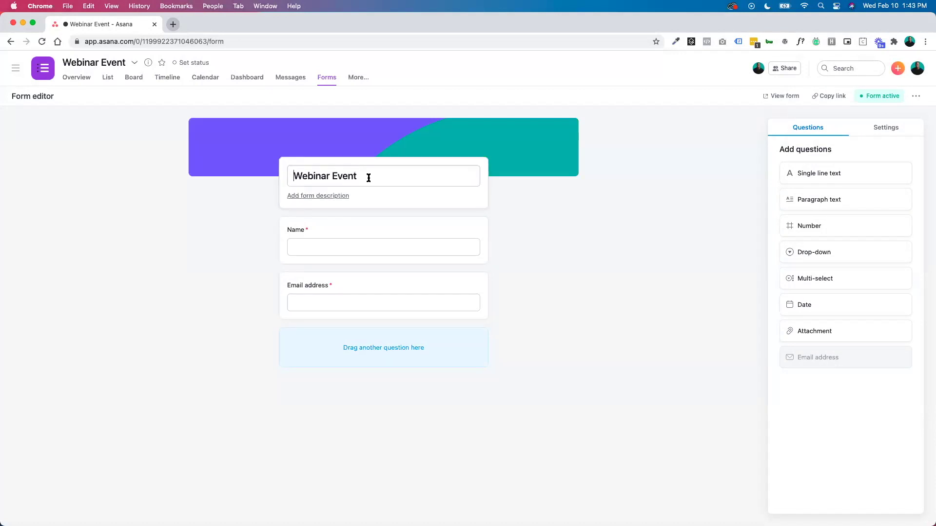
key(super+Right)
text(- Design requets)
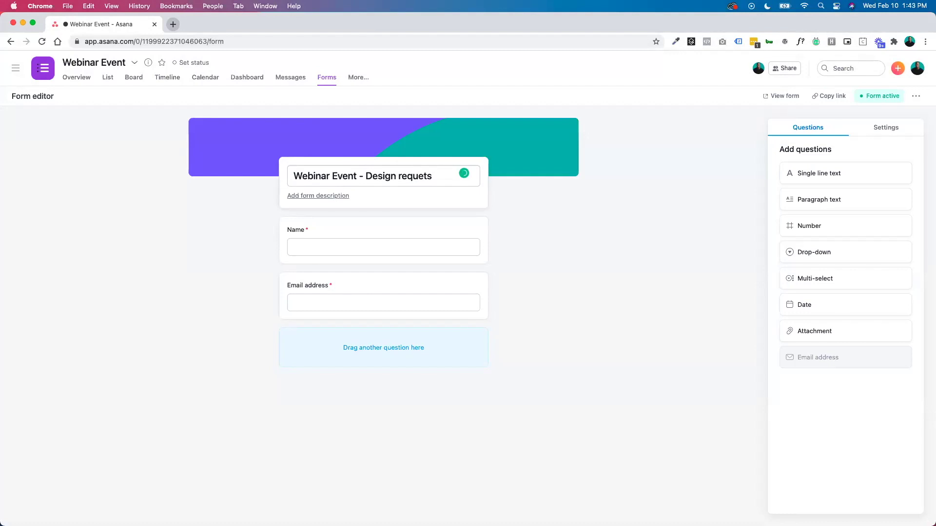
click(426, 176)
text(s)
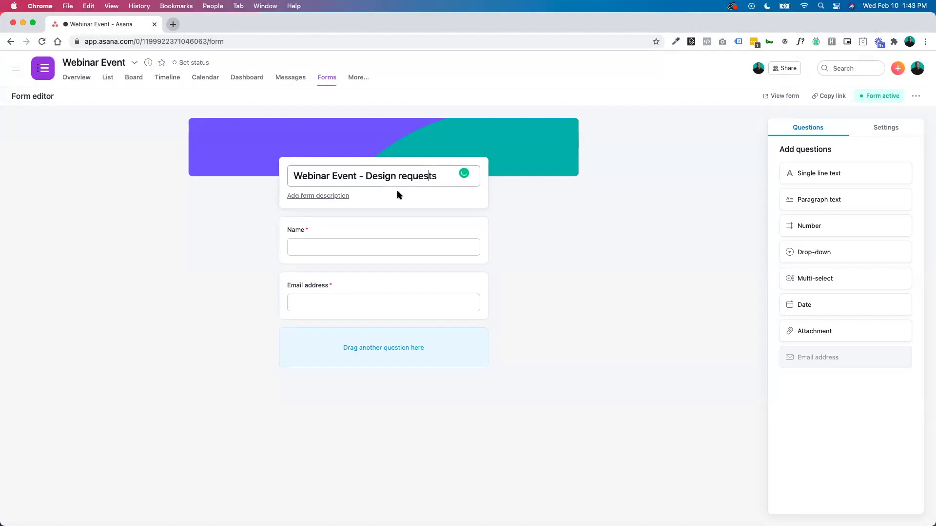
click(318, 197)
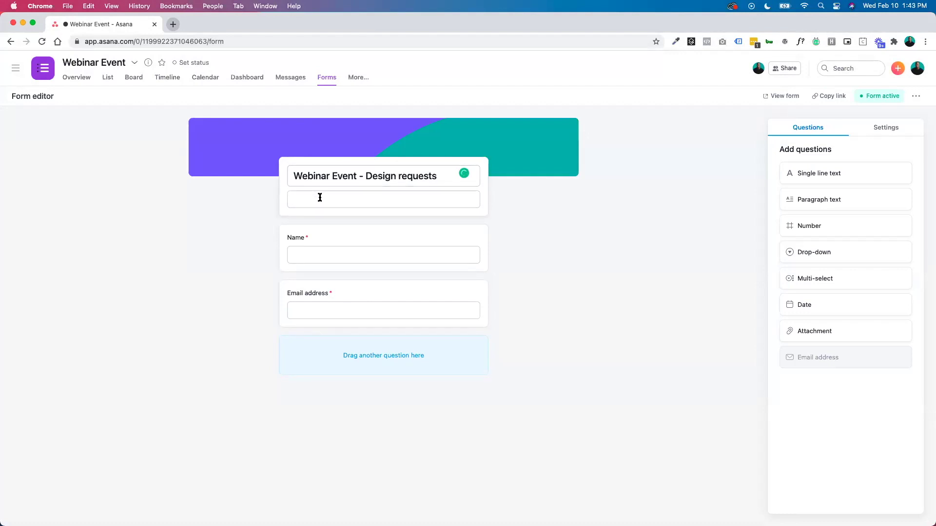
text(What do you need?)
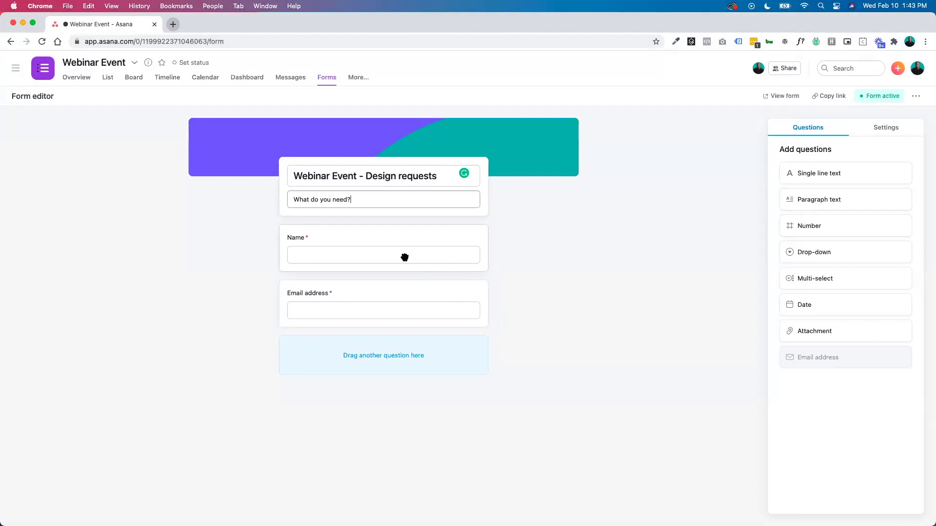
Add a required paragraph text question, "Describe your need", below the Email address question.
drag(829, 200, 364, 358)
text(De)
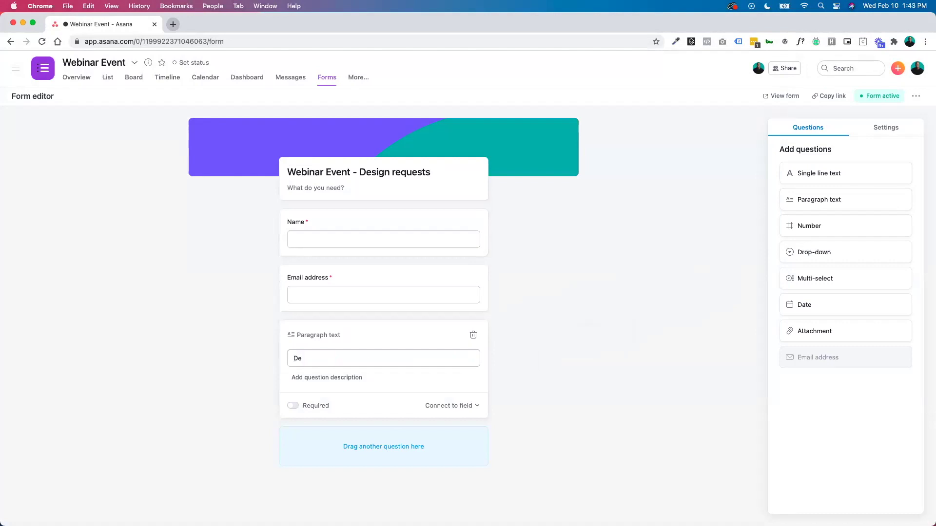
text(scribe your need)
click(302, 407)
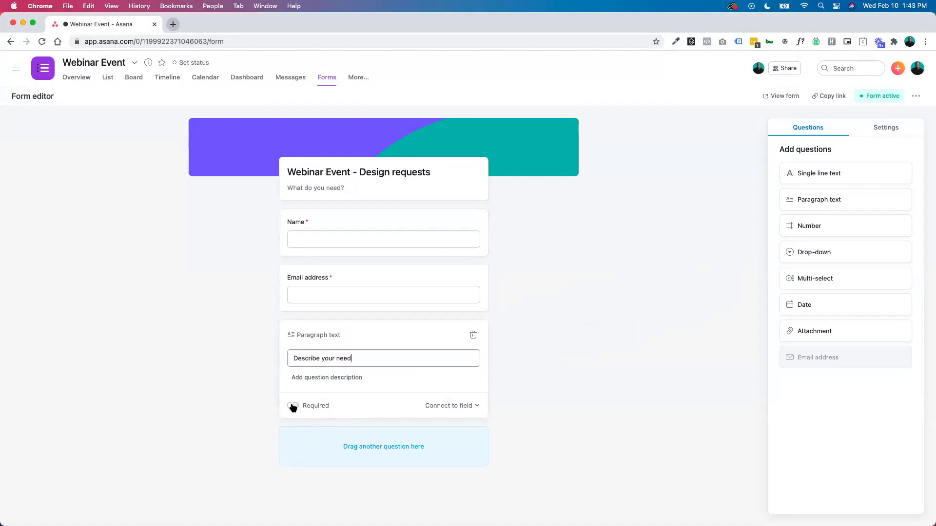
Add a required attachment question at the end of the form and allow multiple attachments.
drag(829, 331, 390, 444)
click(287, 410)
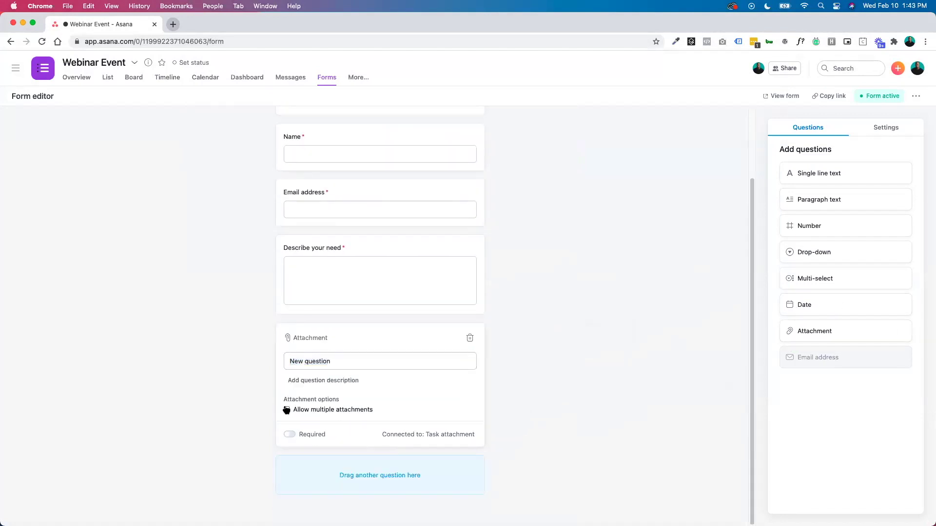
click(289, 435)
click(562, 361)
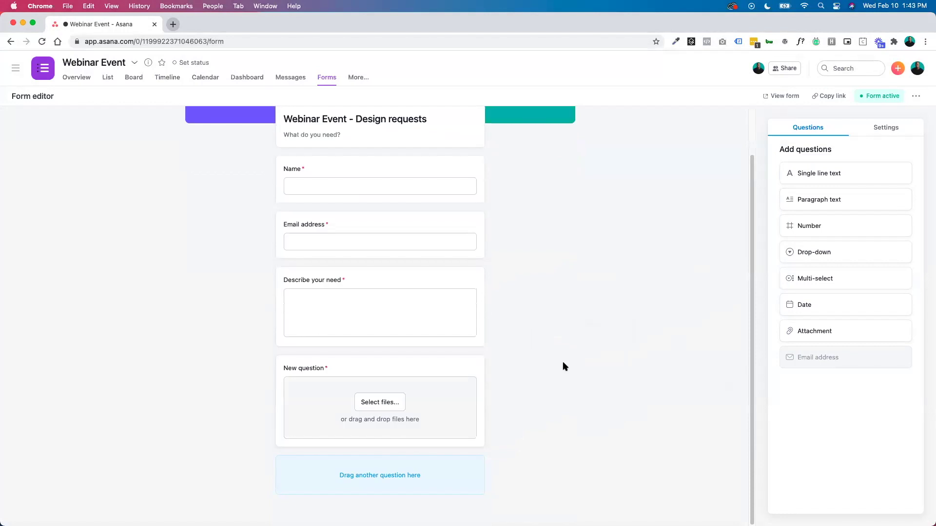
Add a date question, "When do you need this?", between the Email address and Describe your need questions.
drag(822, 307, 349, 280)
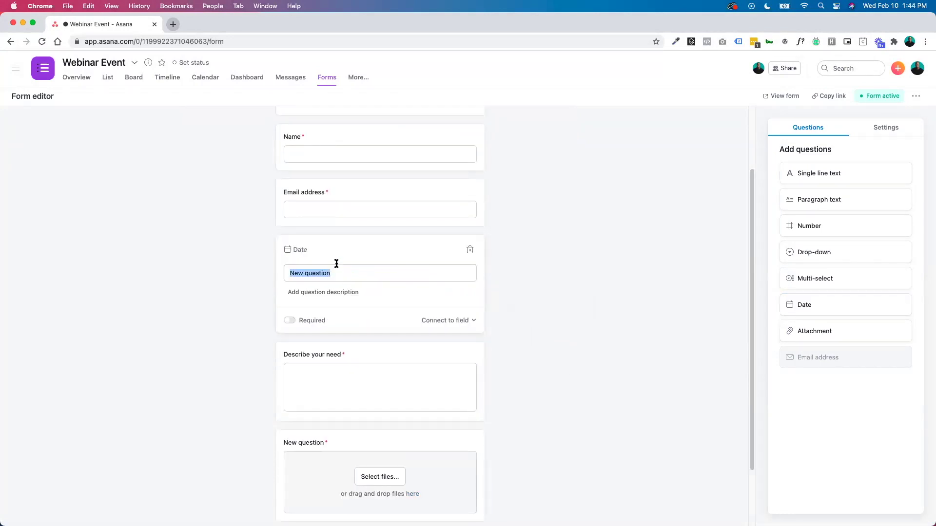
text(When do you need this?)
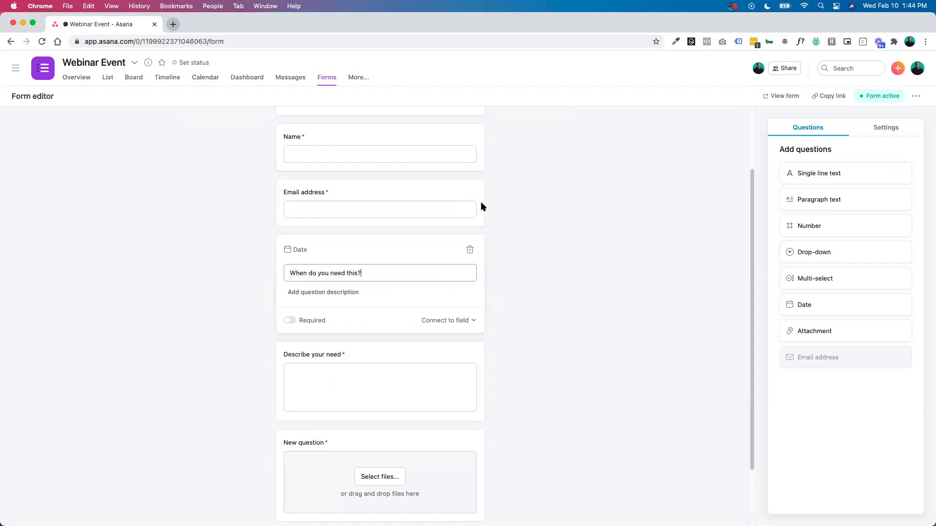
click(556, 244)
Add a multi-select question, "What sizes do you need?", directly below the date question.
drag(832, 281, 373, 312)
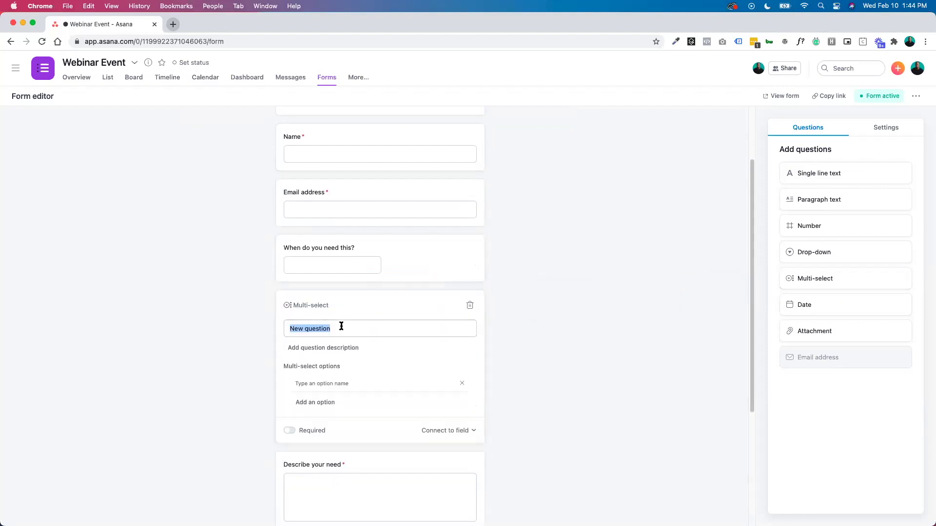
text(What sizes do you need?)
click(317, 368)
Enter SQ, WS and Portrait as the options of the sizes question.
click(314, 383)
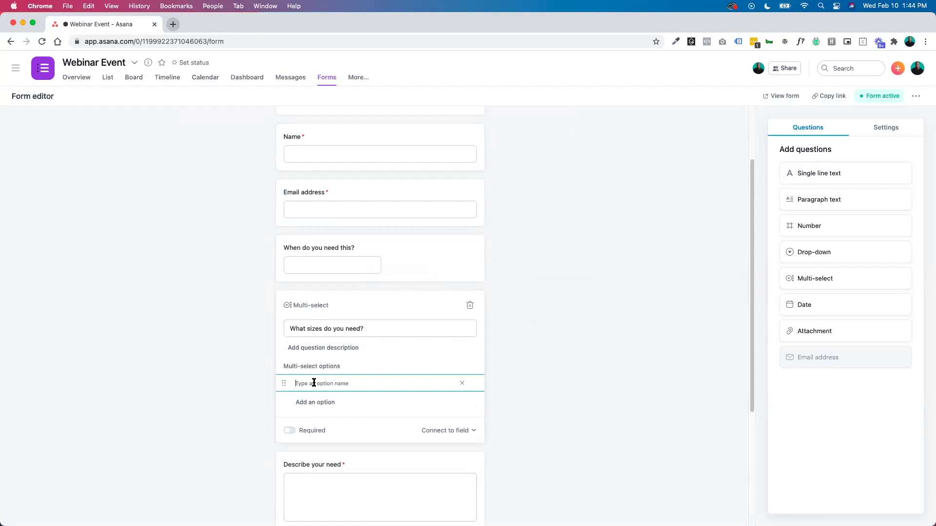
text(SQ)
key(Return)
text(WS)
key(Return)
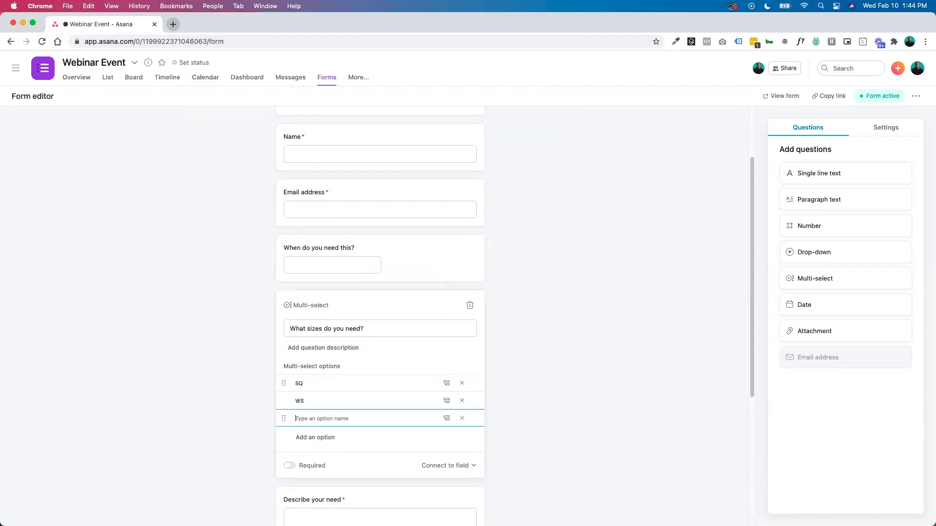
text(Portraint)
key(BackSpace)
key(BackSpace)
key(BackSpace)
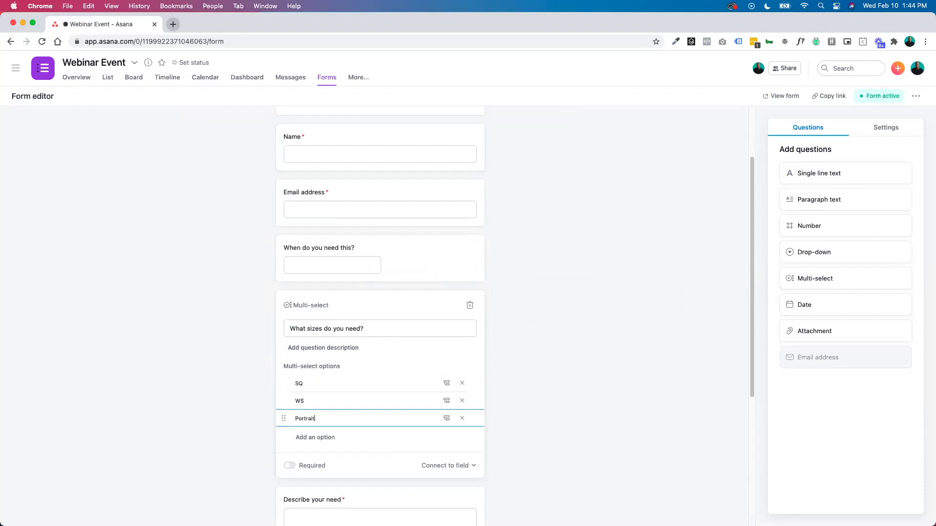
click(303, 402)
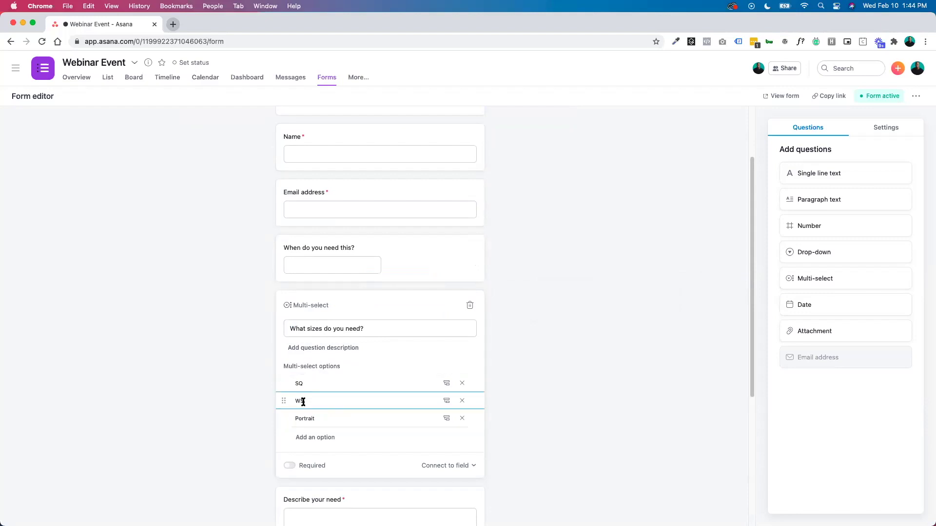
click(303, 383)
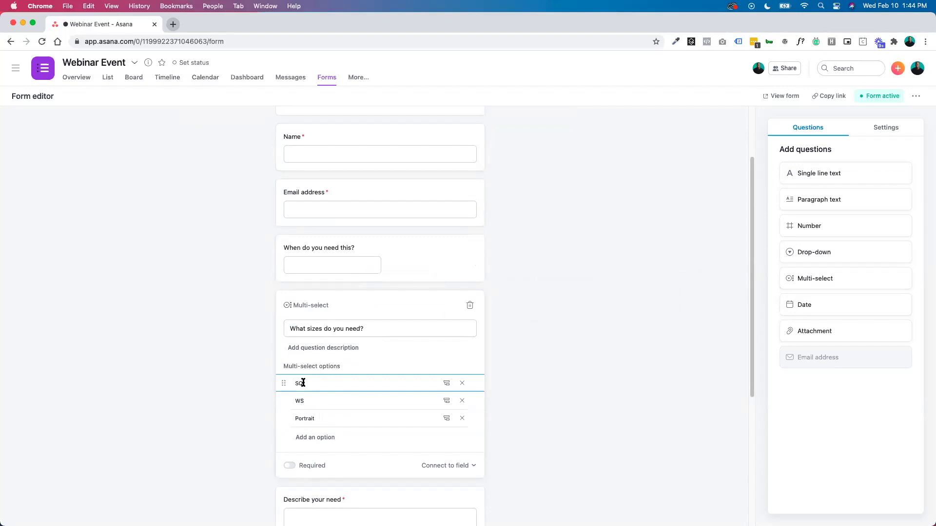
Add a branch for the SQ option of the sizes question and place a single line text question inside it.
click(446, 384)
scroll(441, 383, down, 4)
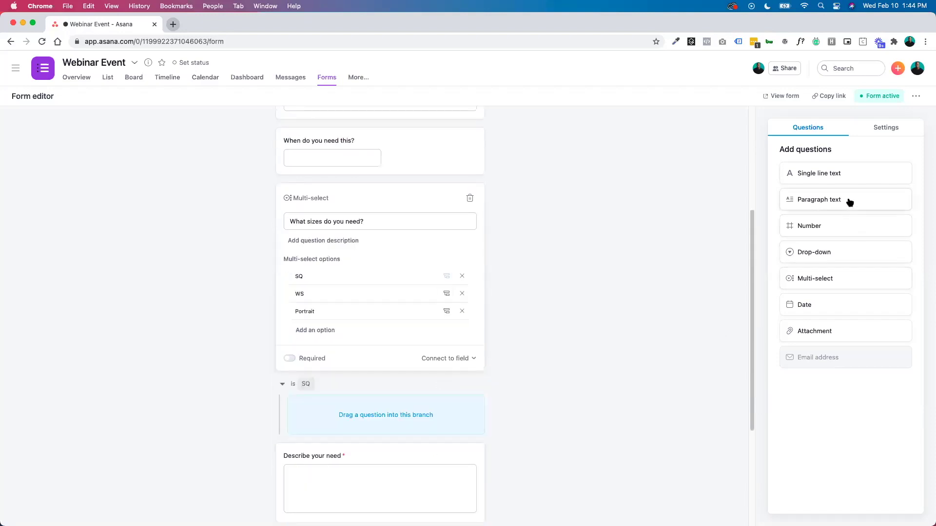
drag(851, 173, 410, 423)
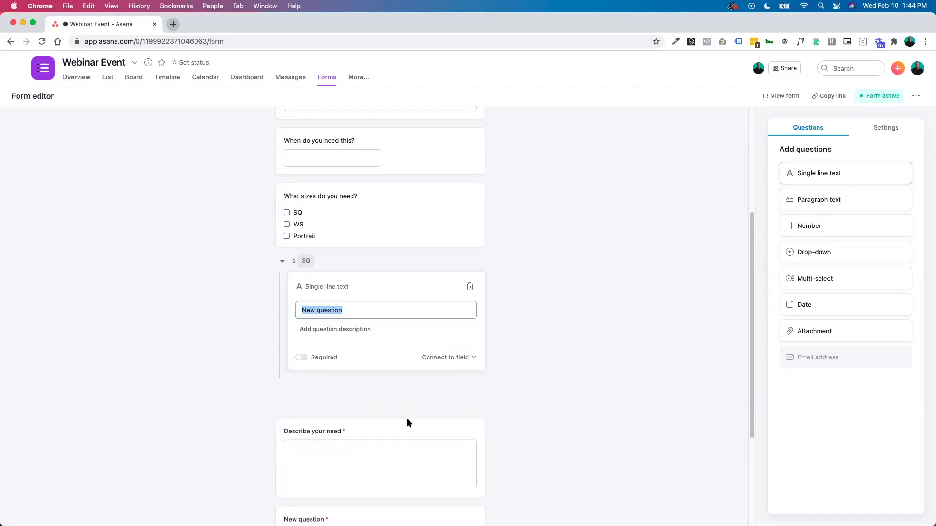
Title the new question in the SQ branch "What dimensions".
text(What dimansions)
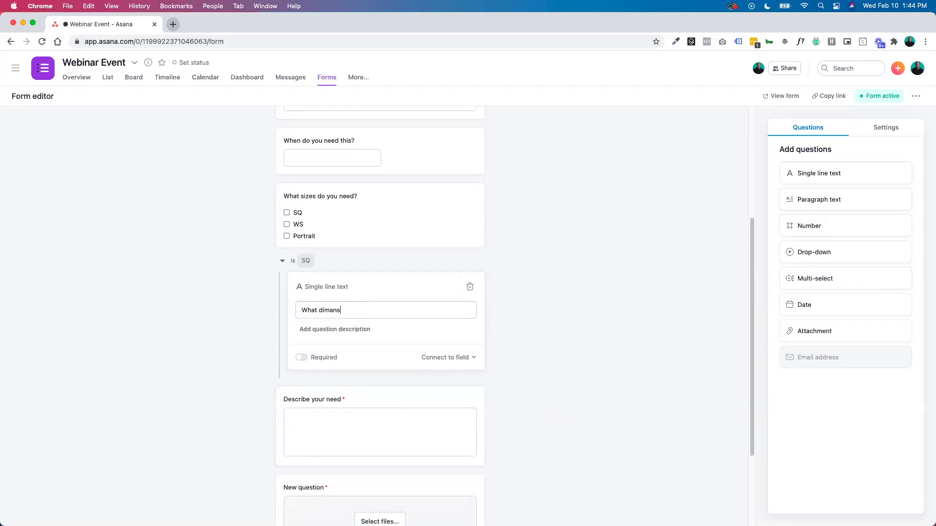
key(BackSpace)
key(BackSpace)
key(BackSpace)
key(BackSpace)
key(BackSpace)
key(BackSpace)
key(BackSpace)
text(ensions)
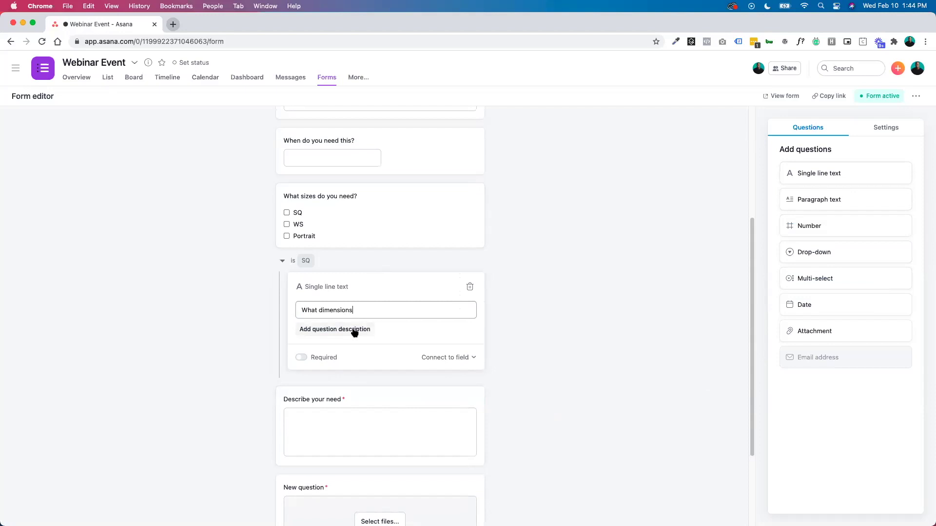
click(539, 303)
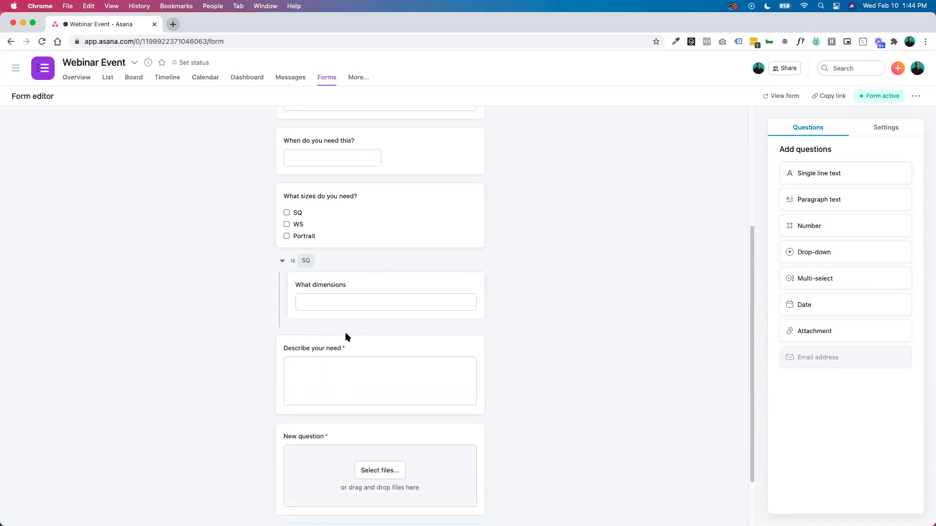
Remove the Email address question from the design requests form.
scroll(405, 318, down, 3)
scroll(405, 293, up, 5)
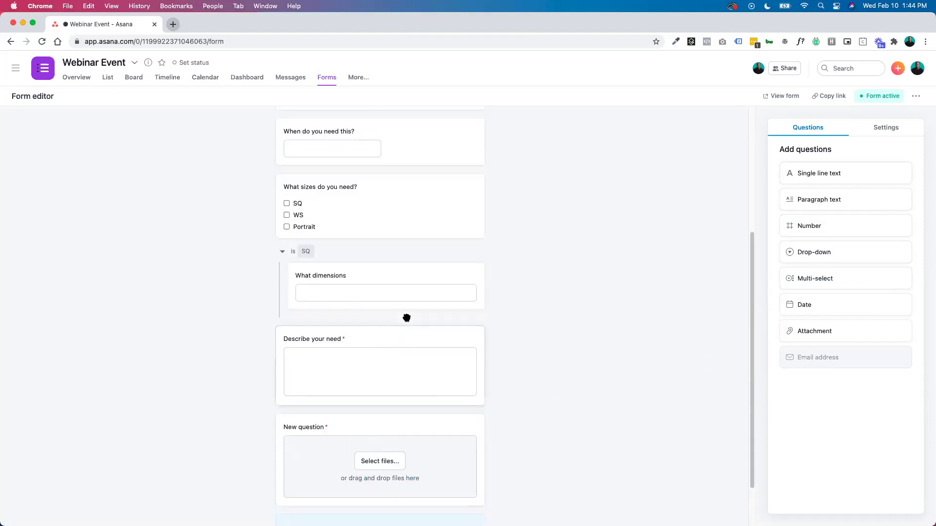
scroll(407, 318, up, 2)
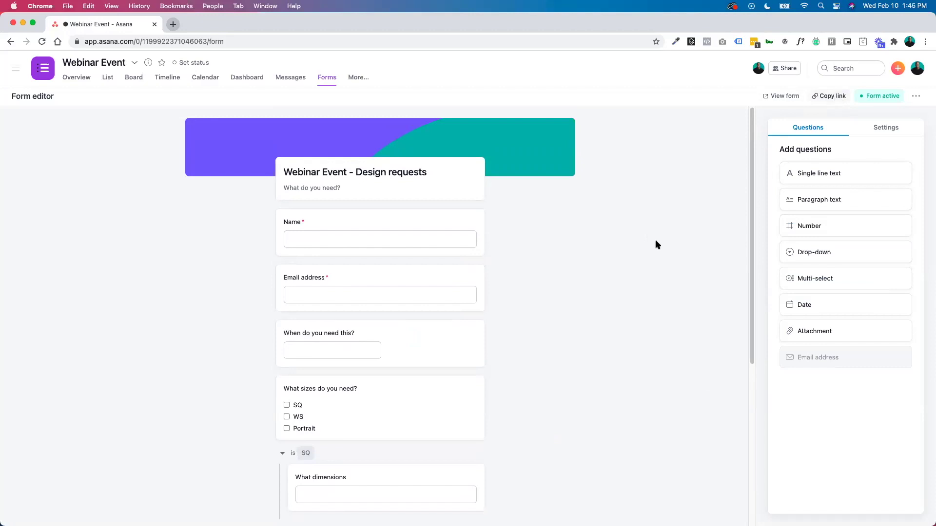
scroll(594, 303, down, 1)
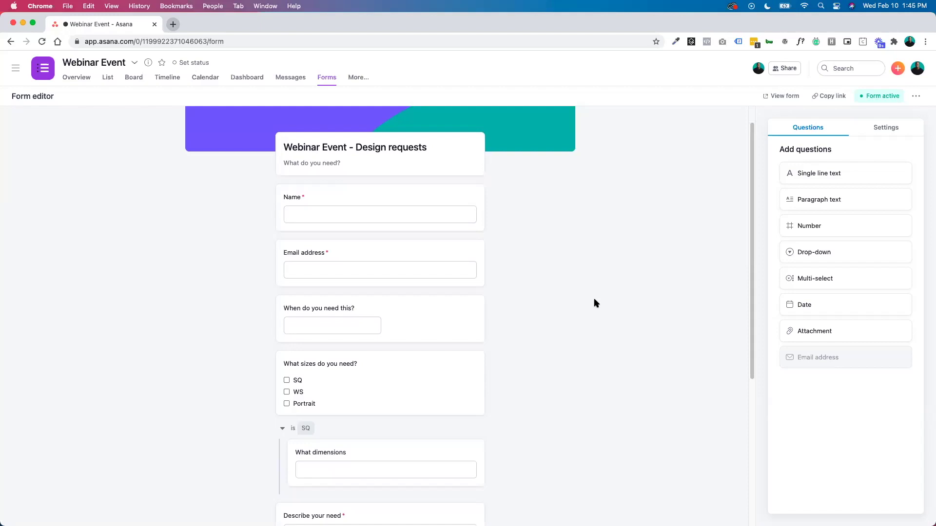
click(428, 258)
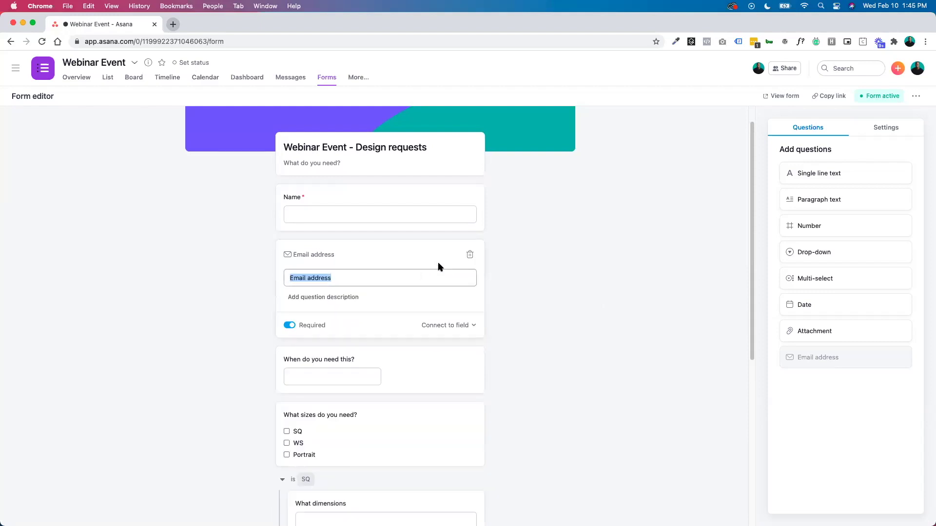
scroll(429, 385, down, 5)
scroll(426, 388, up, 6)
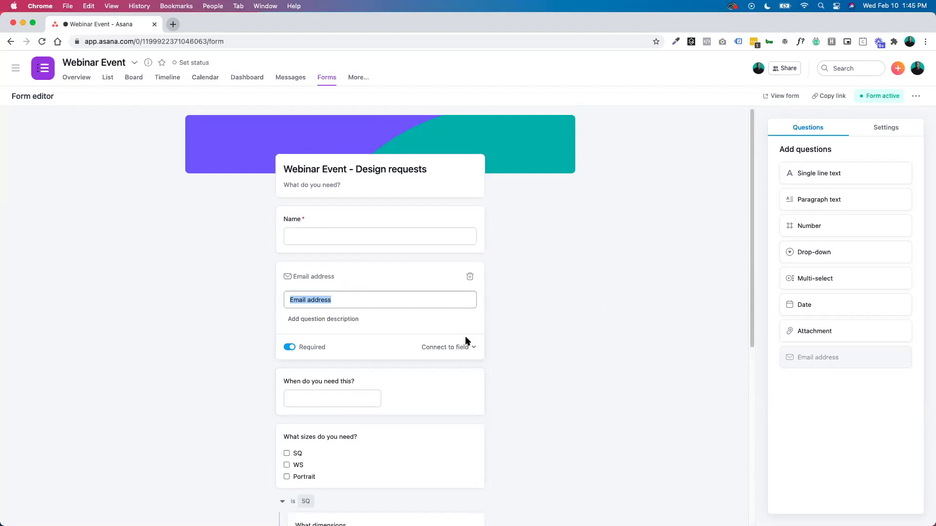
click(469, 277)
click(576, 179)
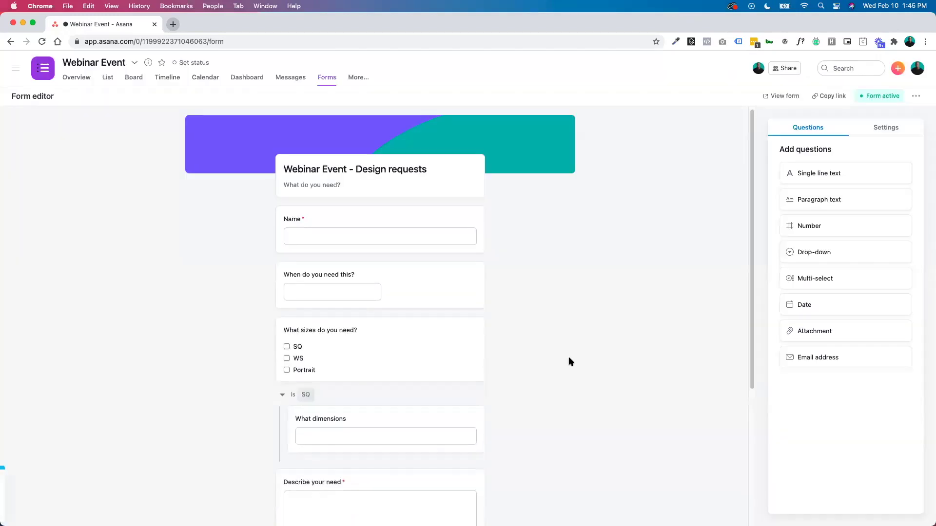
scroll(414, 312, down, 5)
scroll(413, 330, up, 5)
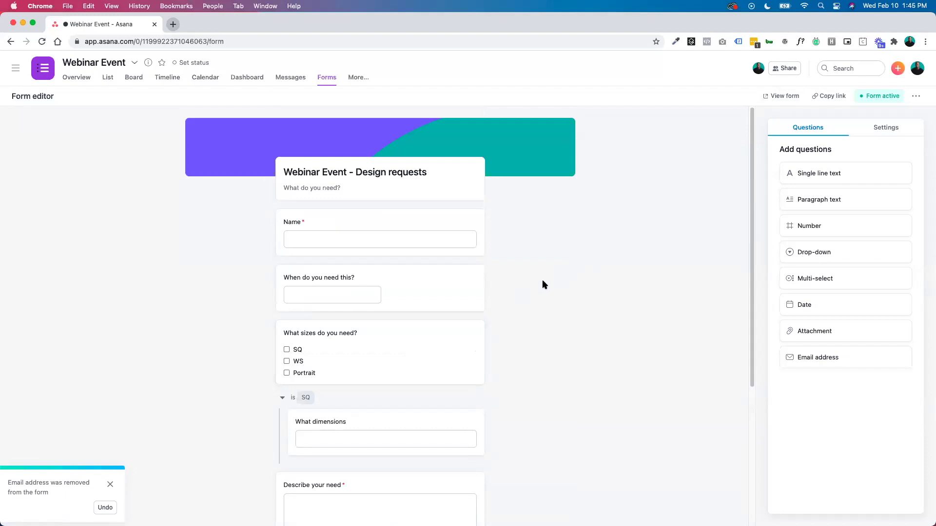
scroll(536, 311, down, 3)
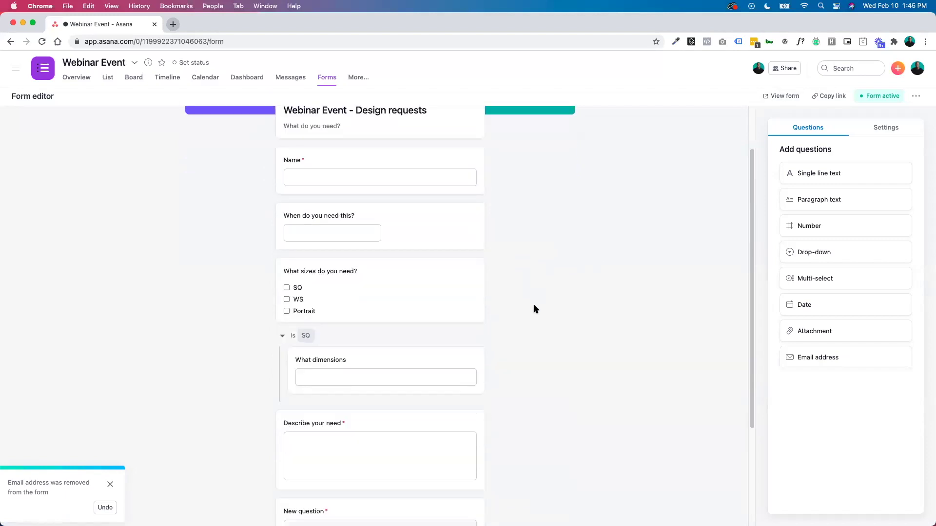
scroll(533, 312, up, 3)
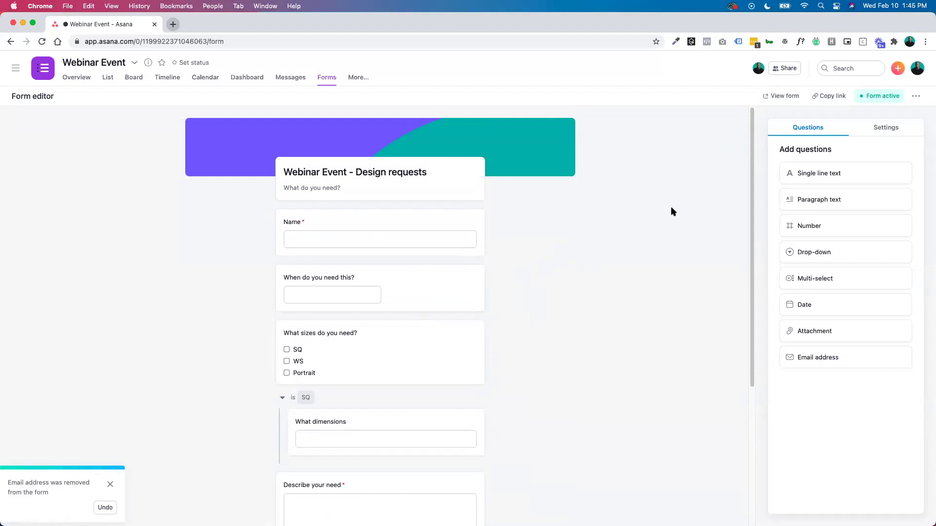
Open the Test Data task from the project's list view and look through its details and description.
click(107, 78)
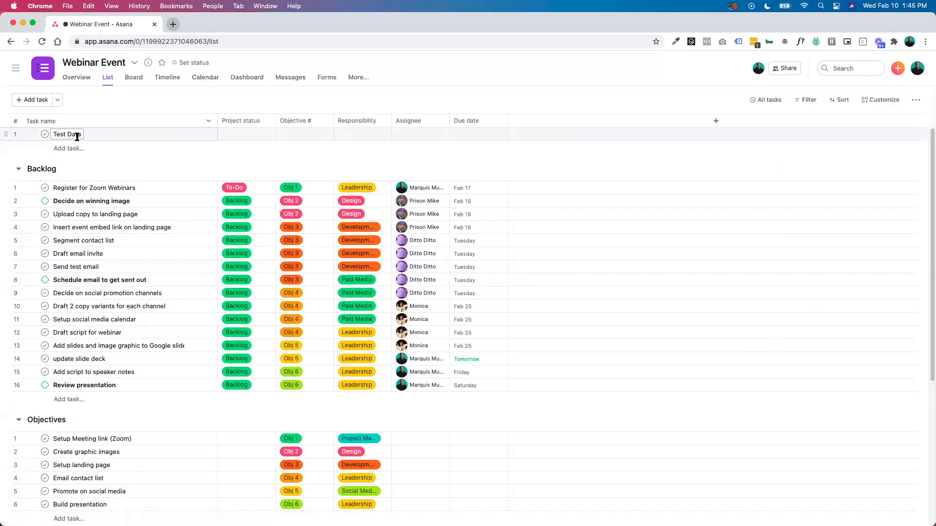
click(205, 136)
scroll(715, 312, down, 10)
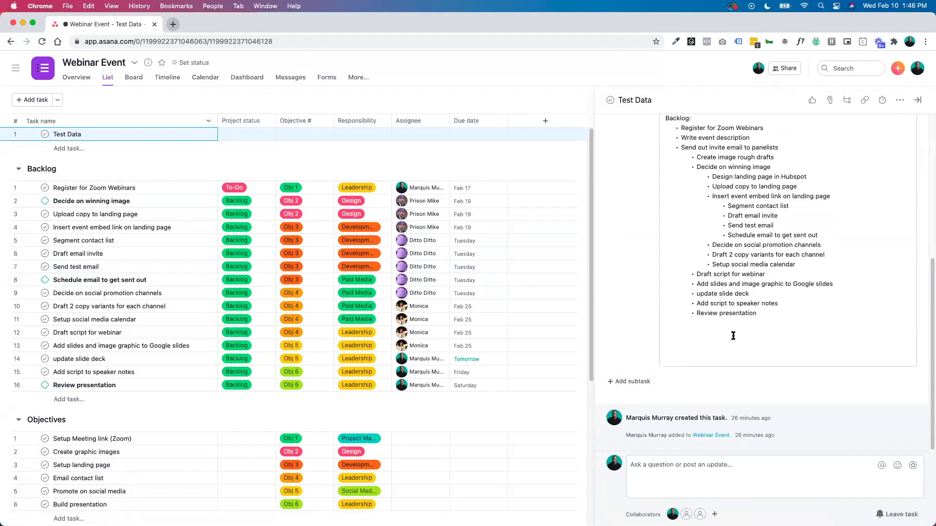
scroll(658, 361, up, 10)
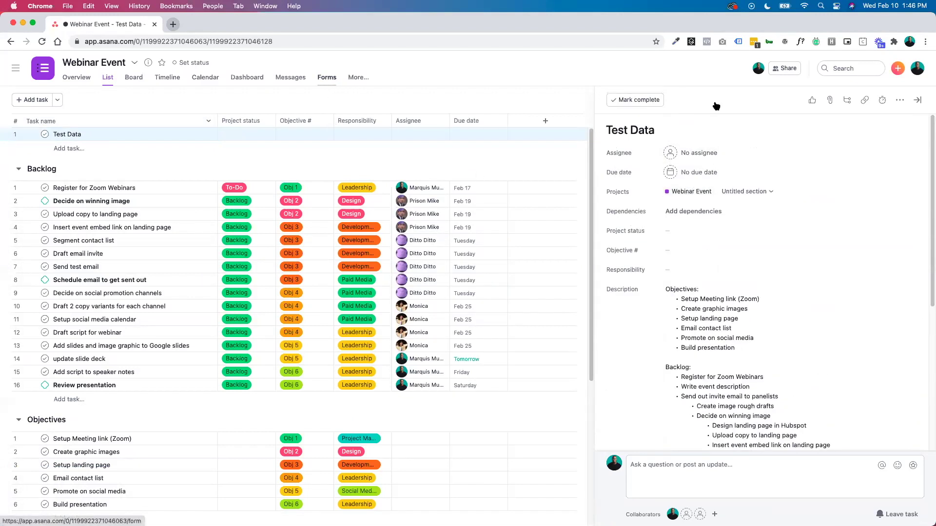
Return to the form editor and set the form's default assignee to the third suggested team member.
click(326, 77)
click(883, 132)
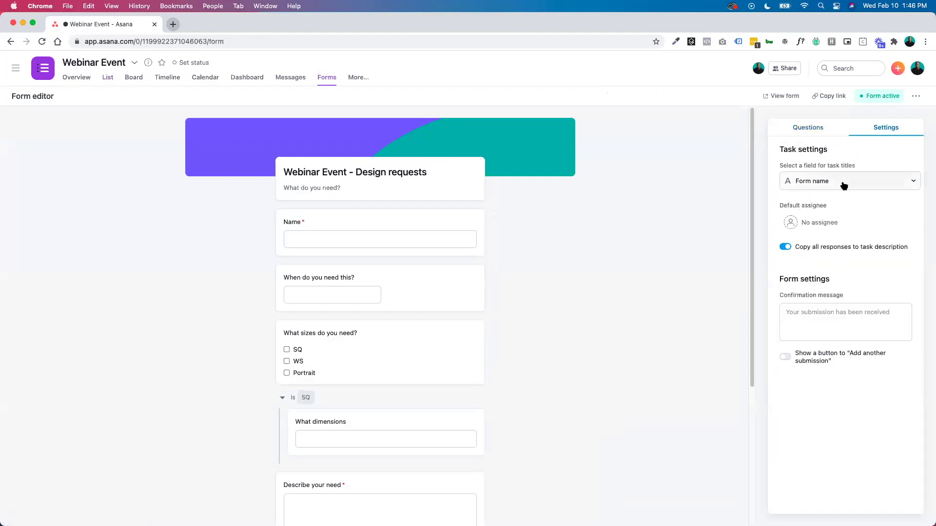
click(824, 222)
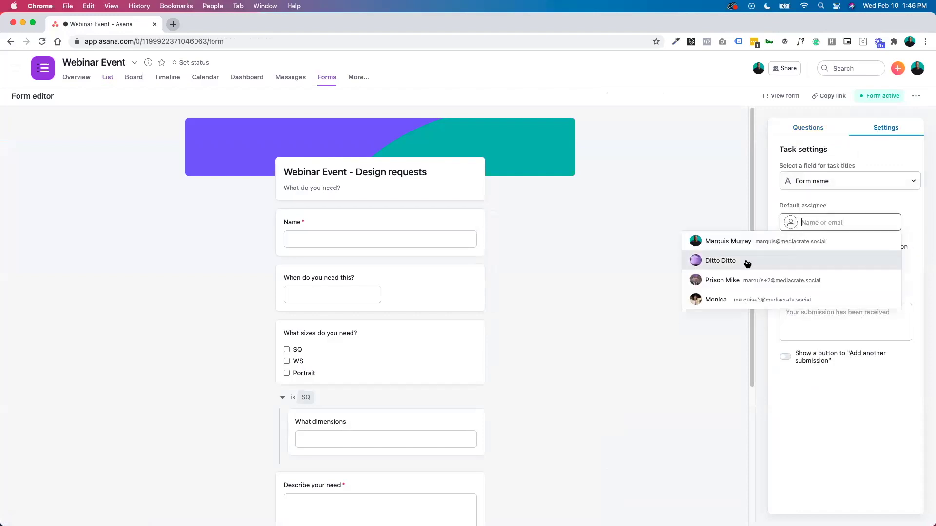
click(740, 281)
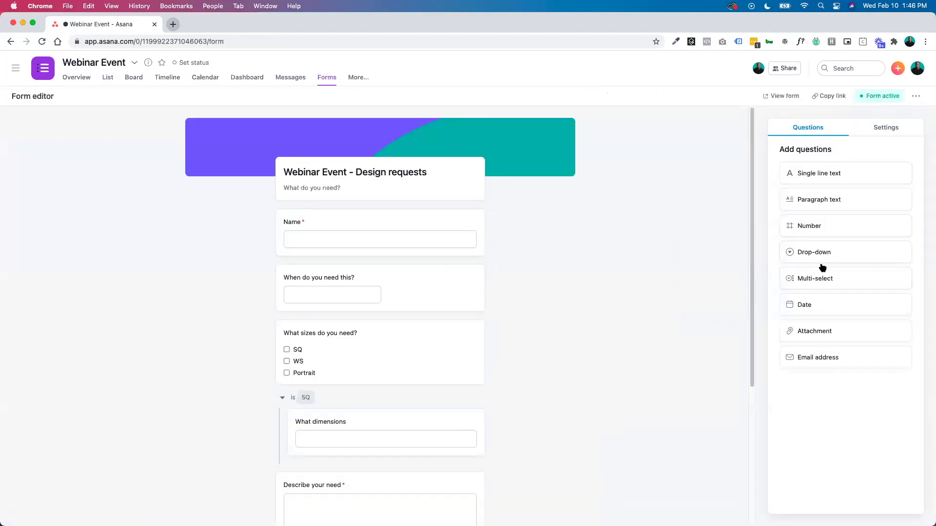
Set the form's confirmation message to "Message here".
click(876, 134)
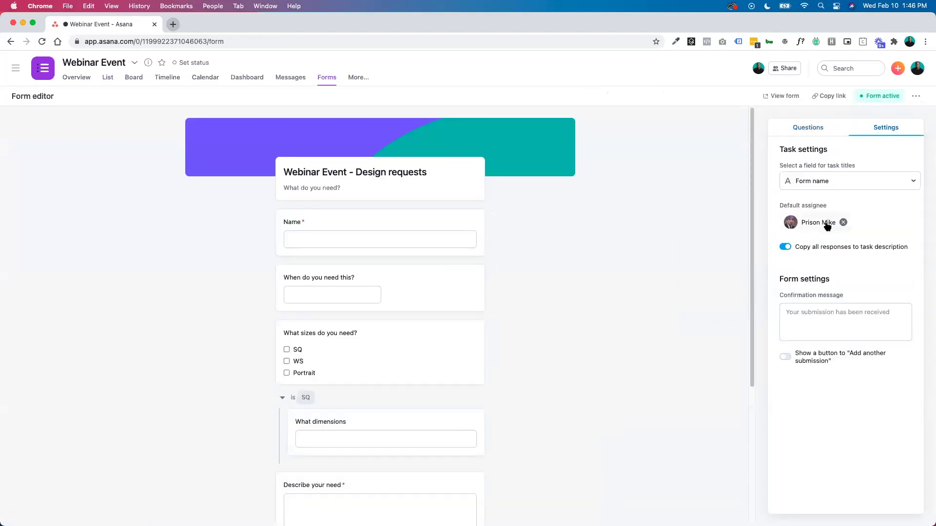
click(819, 314)
text(Message here)
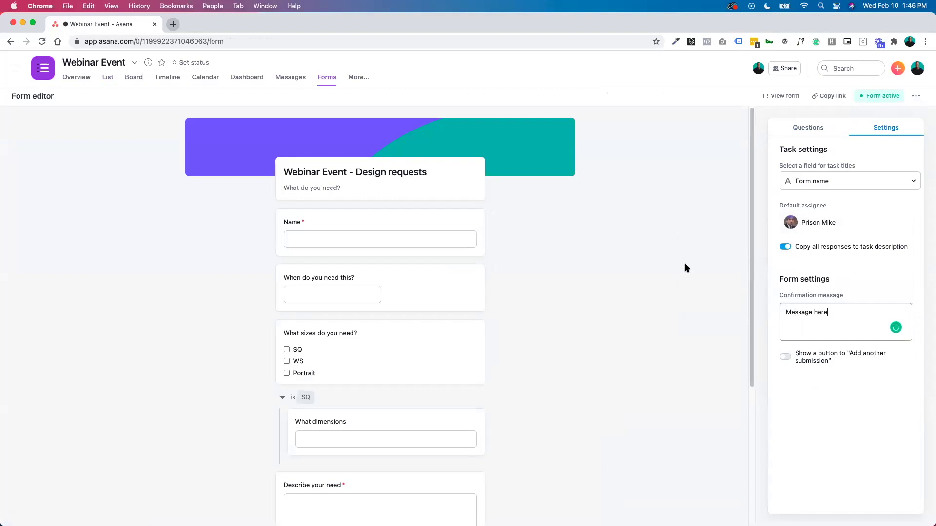
Switch the project to the board view and save that layout as the default.
click(108, 78)
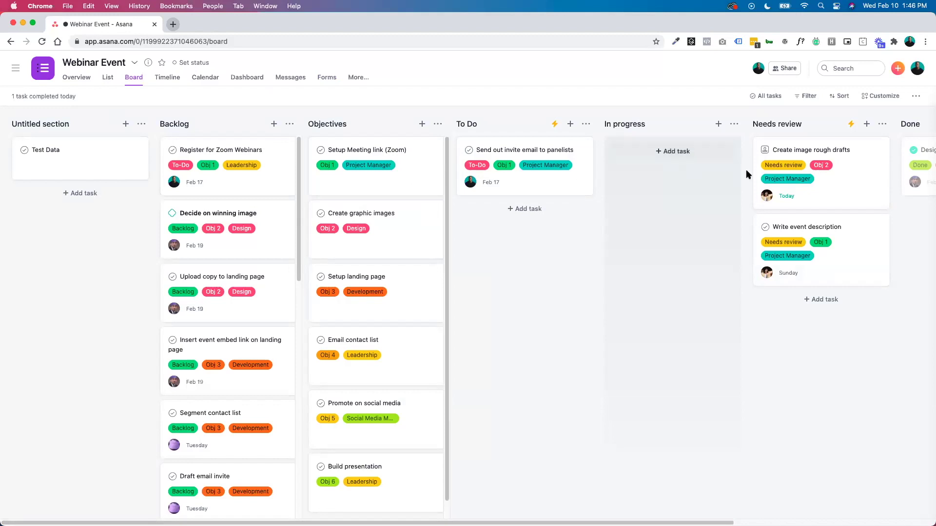
click(916, 96)
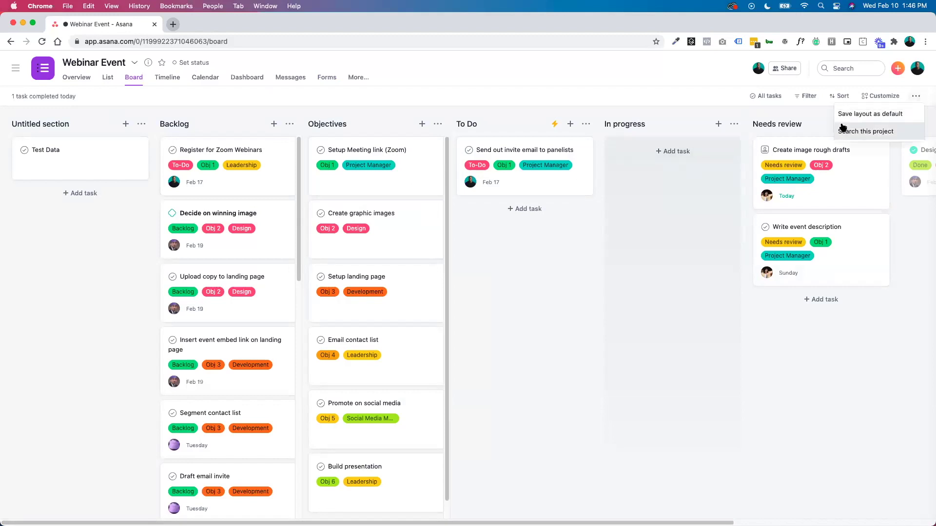
click(870, 117)
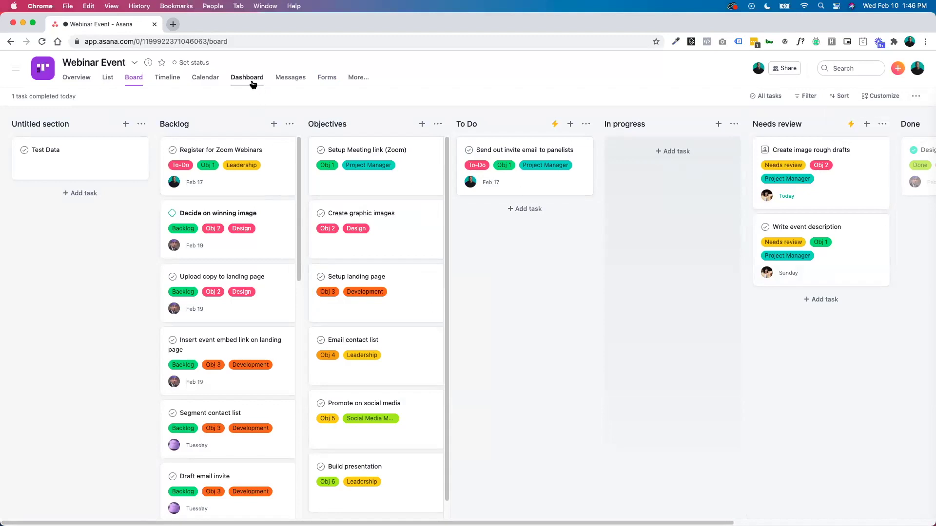
scroll(251, 199, down, 6)
scroll(251, 199, up, 6)
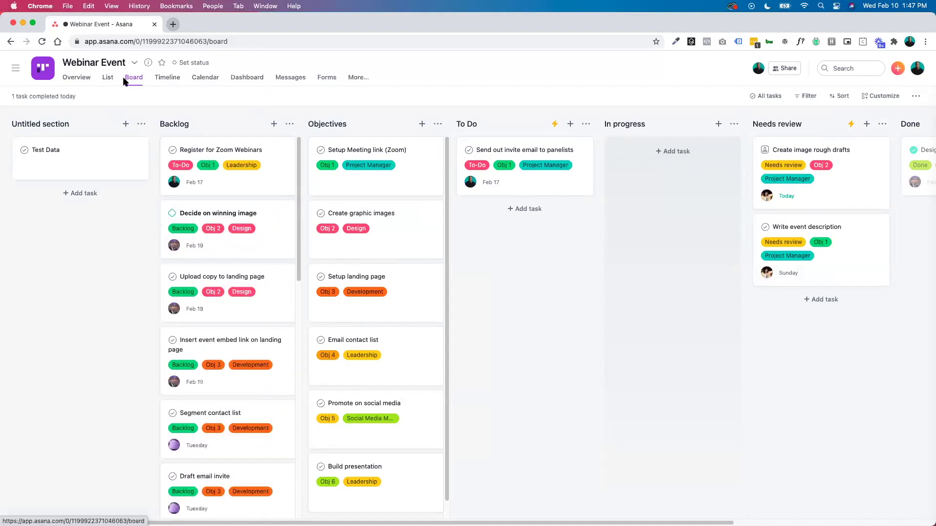
Reschedule the Create image rough drafts task to February 8 on the project timeline.
click(169, 78)
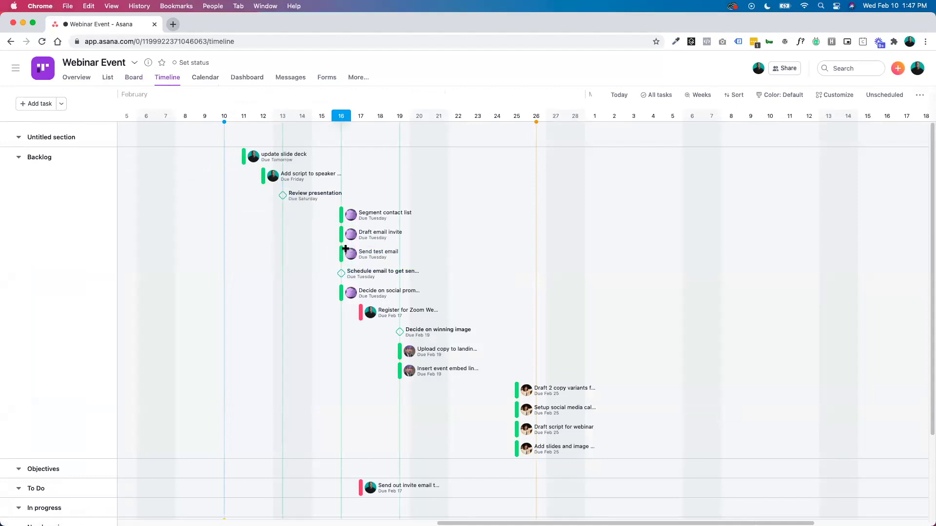
scroll(382, 293, down, 5)
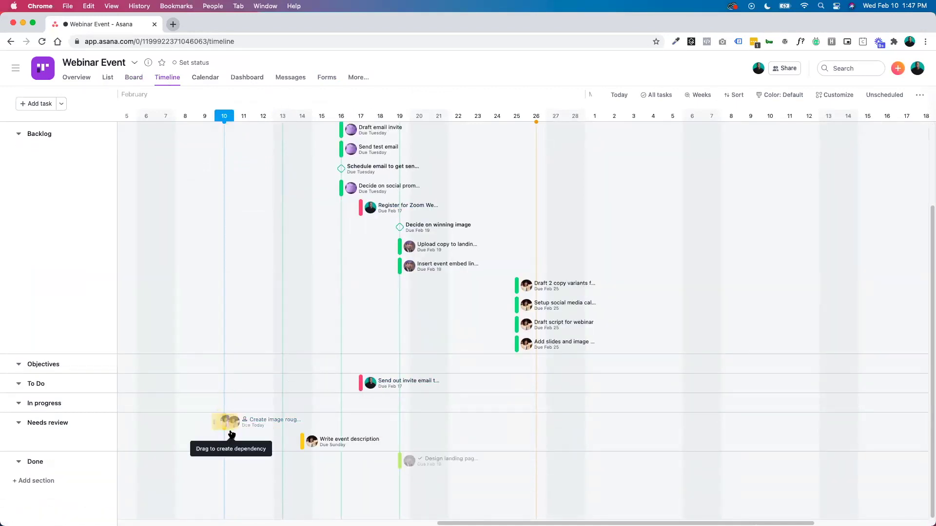
drag(225, 422, 186, 422)
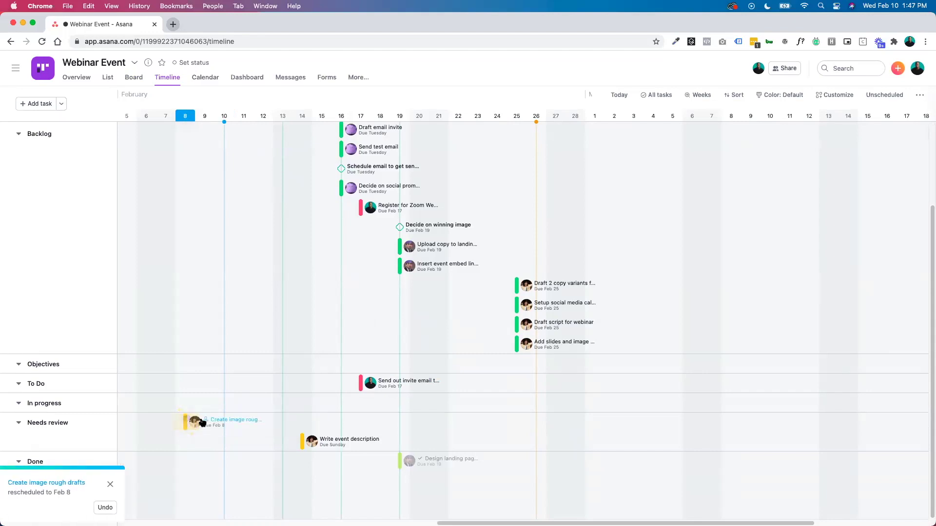
Place the unscheduled Test Data task in the Backlog section of the timeline, spanning March 1 to 5.
click(877, 96)
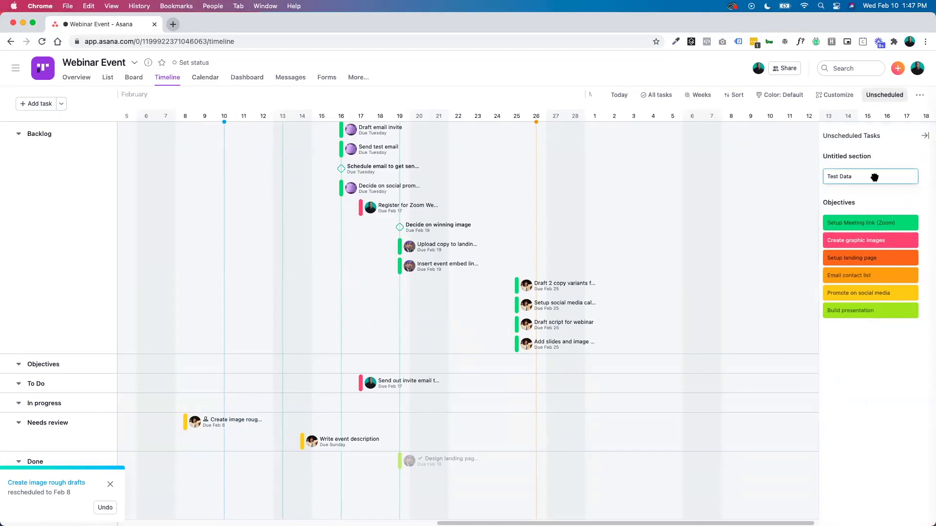
drag(875, 178, 635, 188)
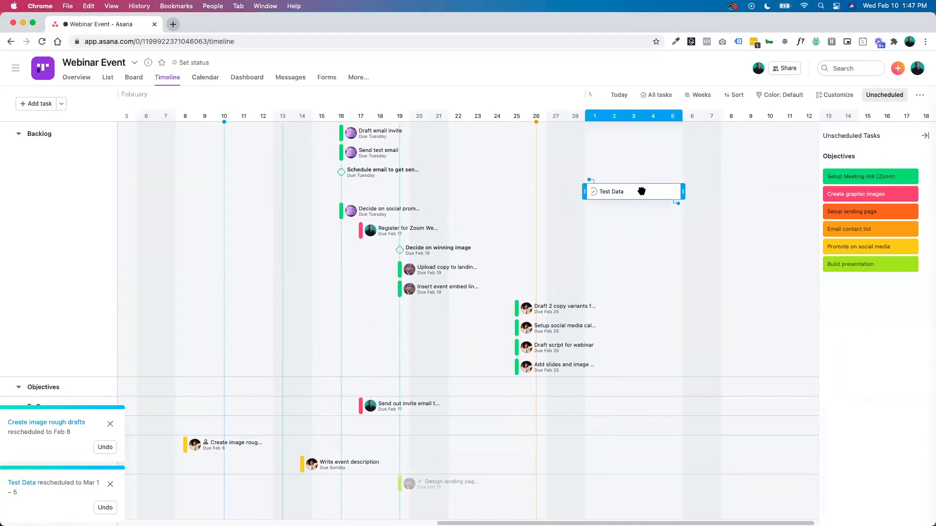
Clear the due date of the Test Data task and return to the project's list view.
click(642, 192)
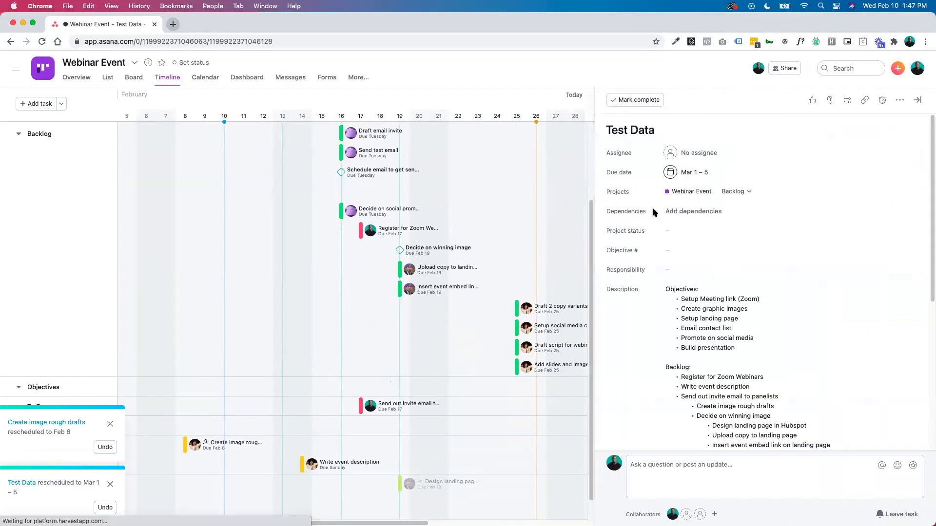
click(714, 172)
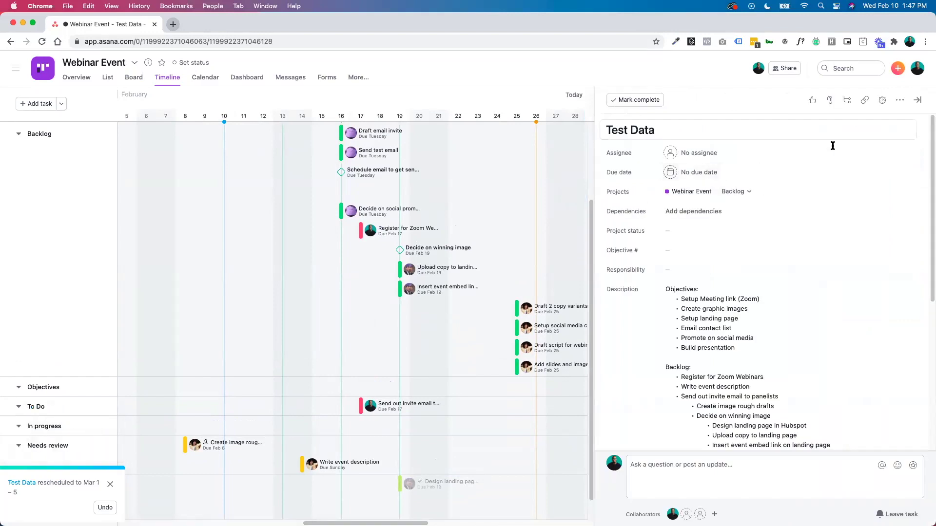
click(917, 100)
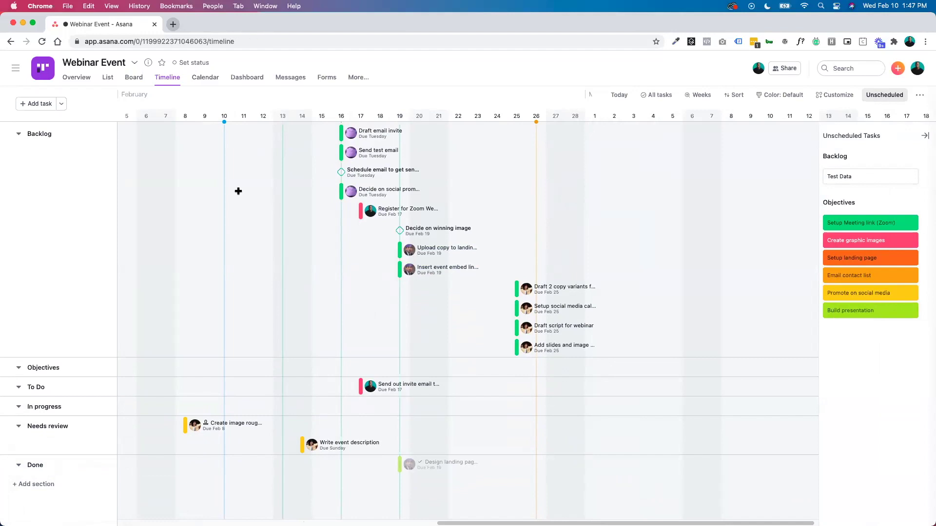
click(108, 77)
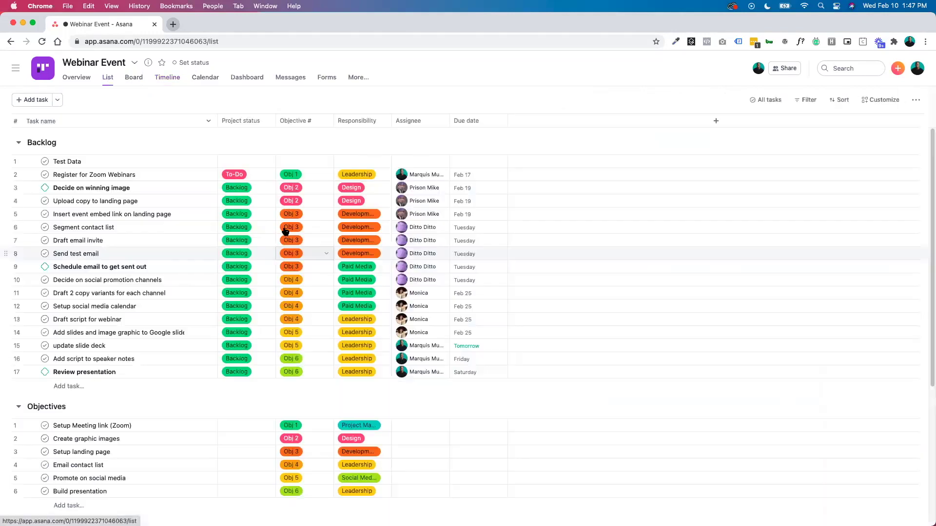
Add the Webinar Event project to the Active Projects portfolio.
scroll(213, 249, down, 5)
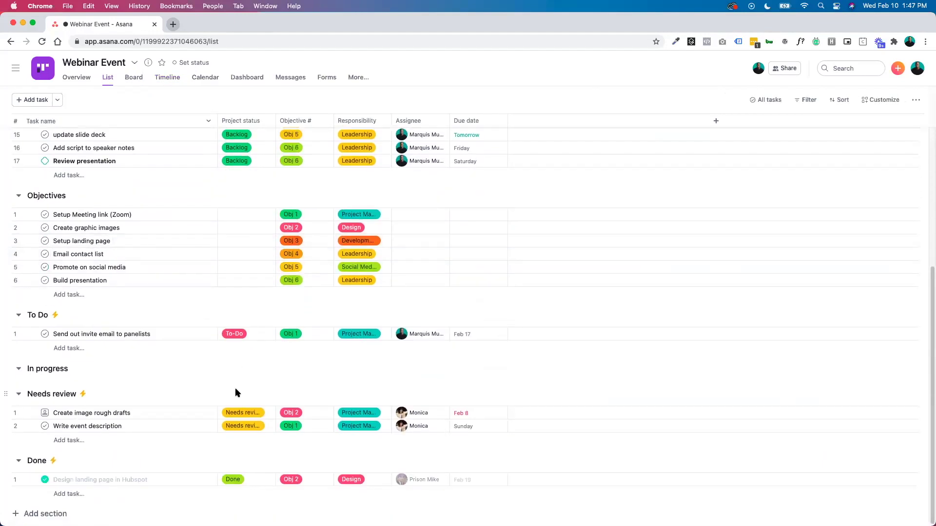
scroll(235, 388, up, 5)
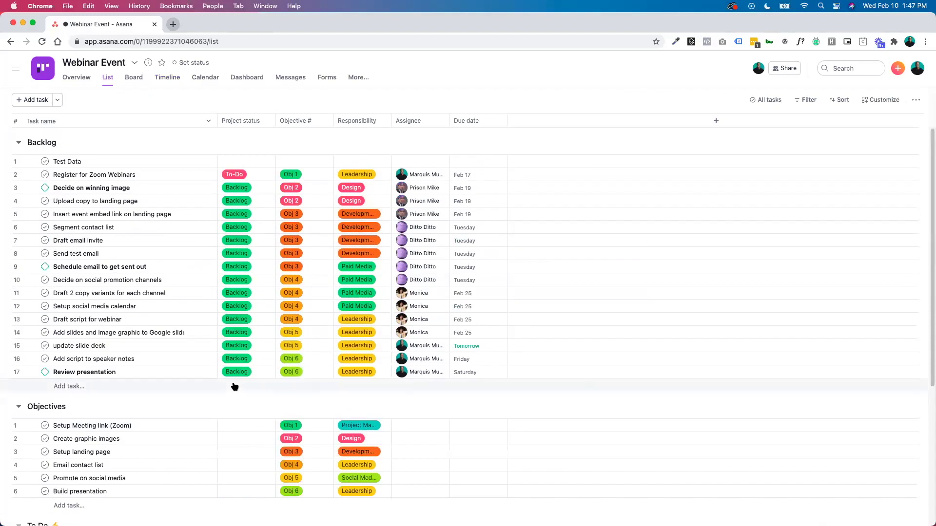
click(17, 69)
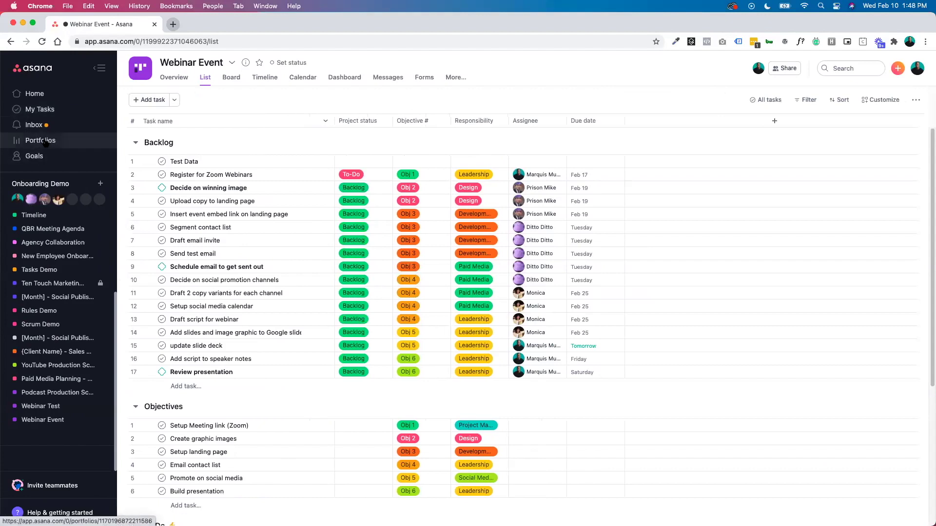
click(54, 141)
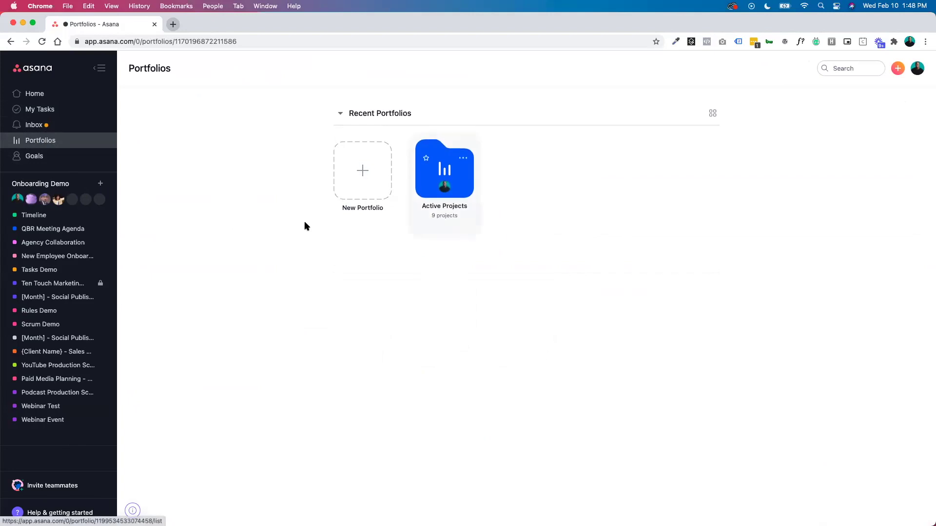
click(444, 171)
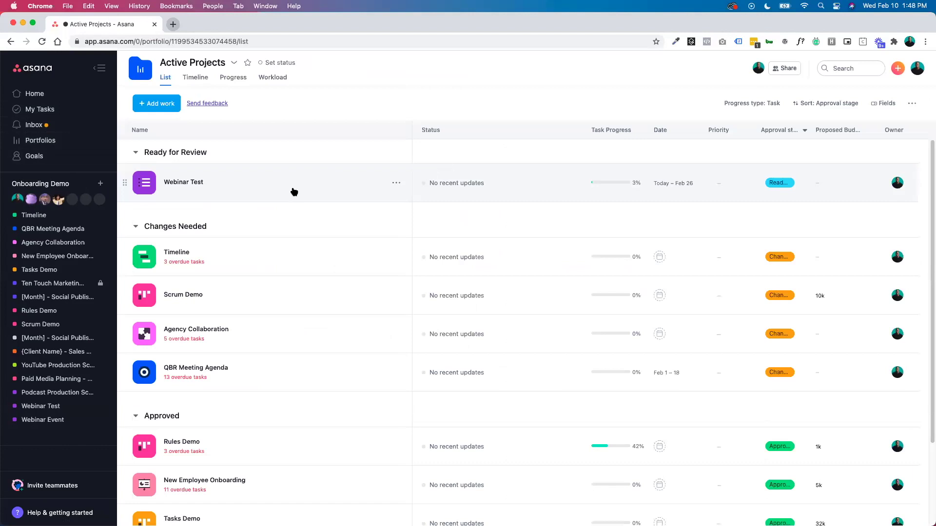
click(157, 104)
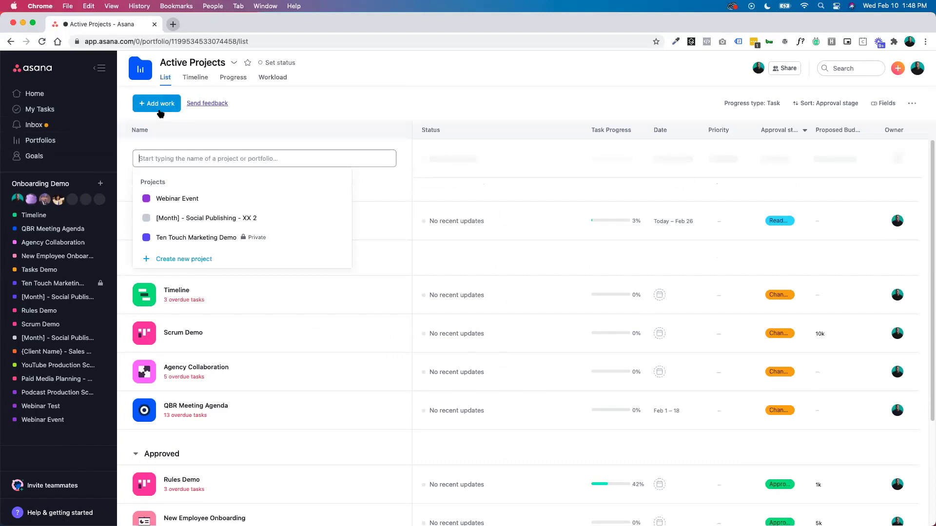
click(178, 199)
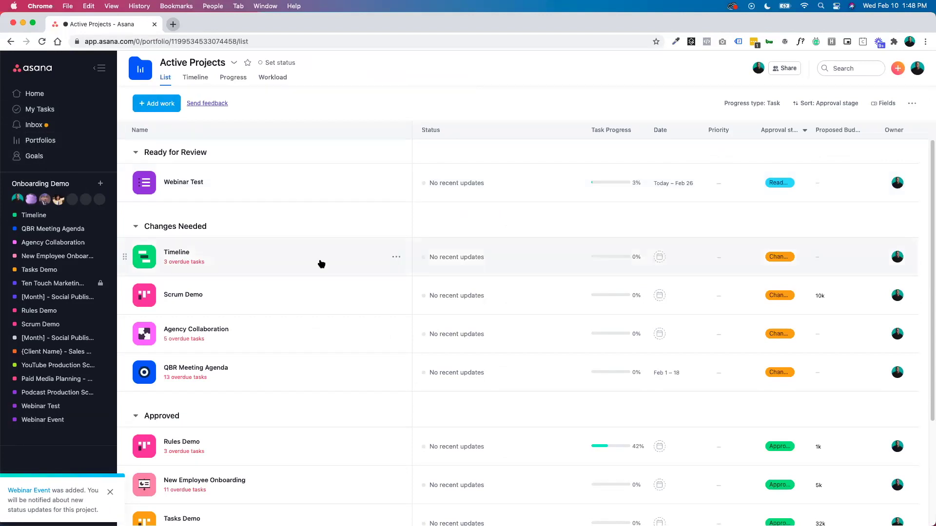
Try the Milestone progress type for the portfolio's projects and return it to Task.
scroll(317, 273, down, 5)
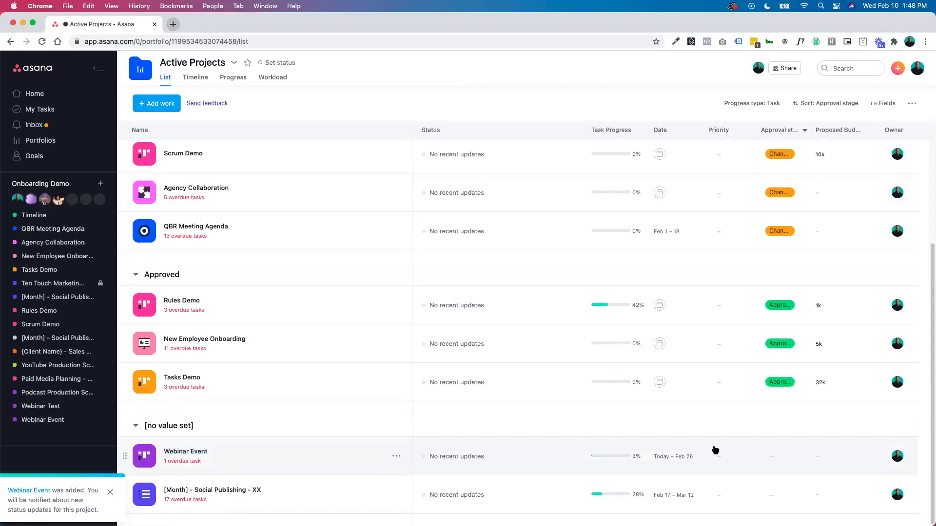
mouse_move(616, 461)
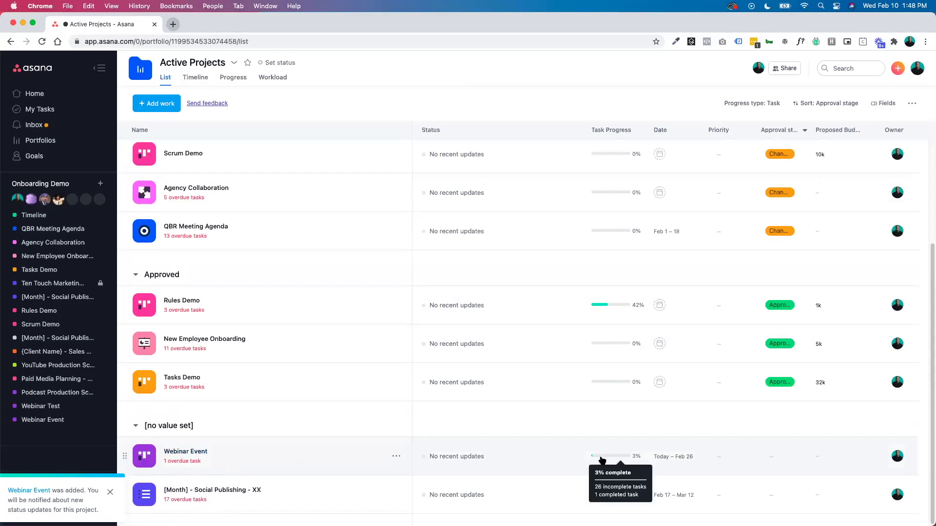
click(763, 103)
click(724, 139)
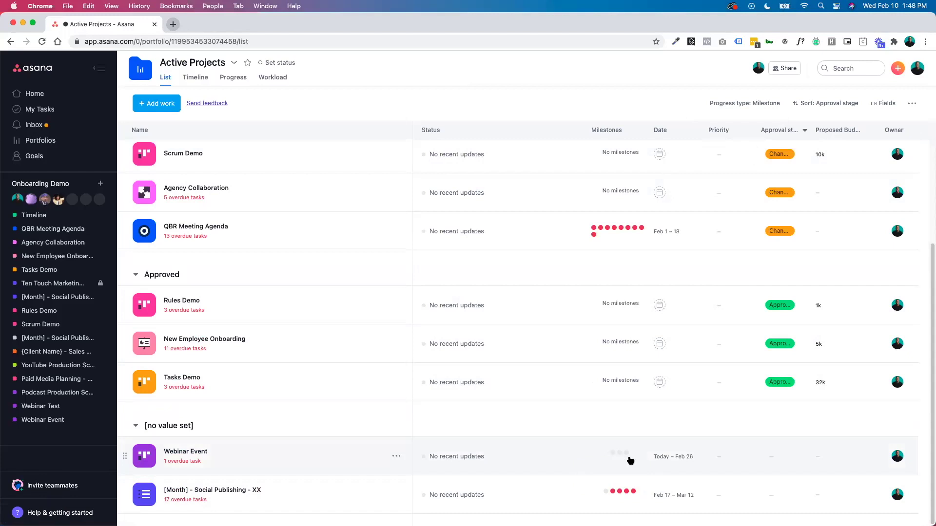
click(749, 102)
click(736, 122)
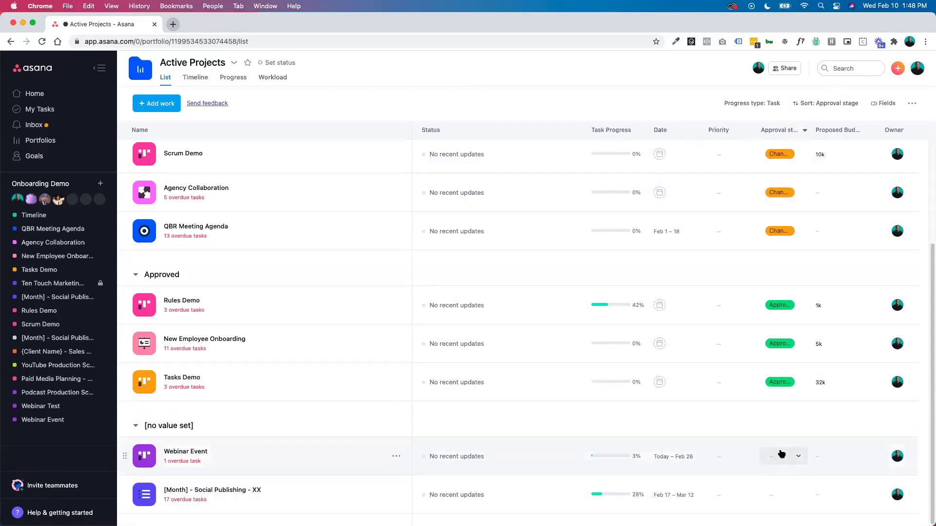
Set the Webinar Event project's approval stage to Ready for Review in the portfolio list.
click(780, 457)
click(801, 402)
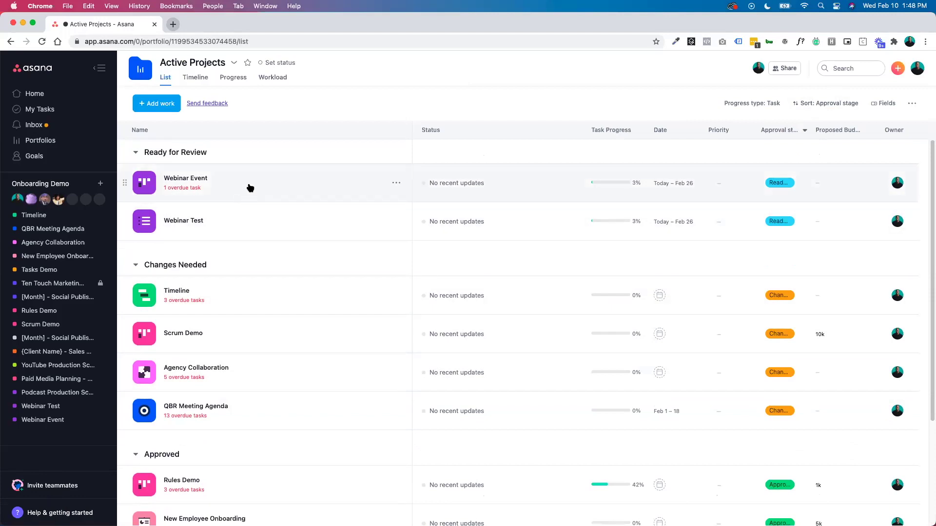
Reschedule Webinar Event to January 29 – March 14 and Webinar Test to February 9–25 on the portfolio timeline.
click(201, 79)
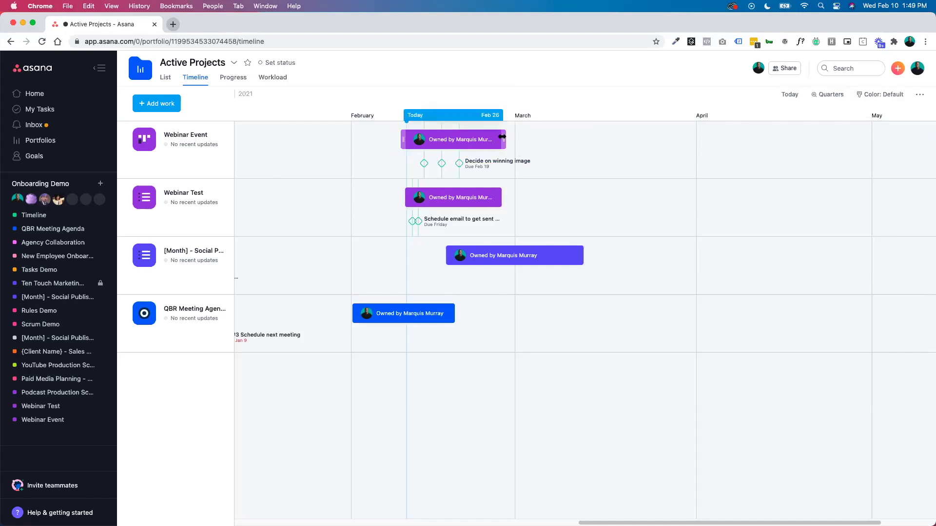
drag(600, 137, 671, 136)
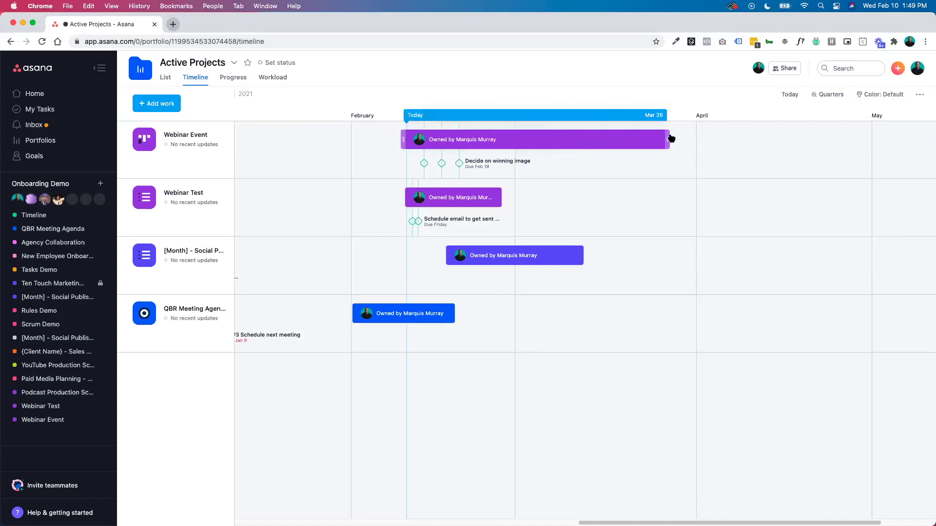
drag(605, 141, 535, 147)
drag(470, 202, 662, 196)
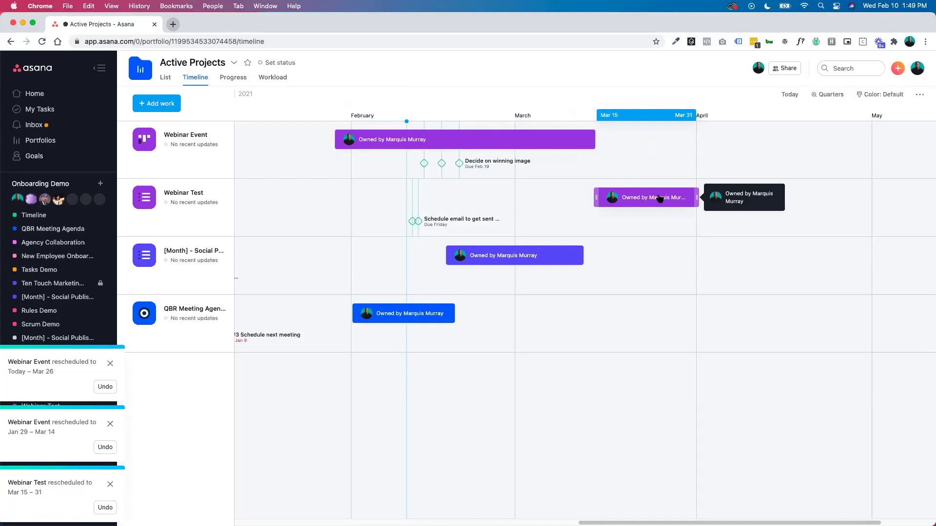
drag(655, 200, 458, 201)
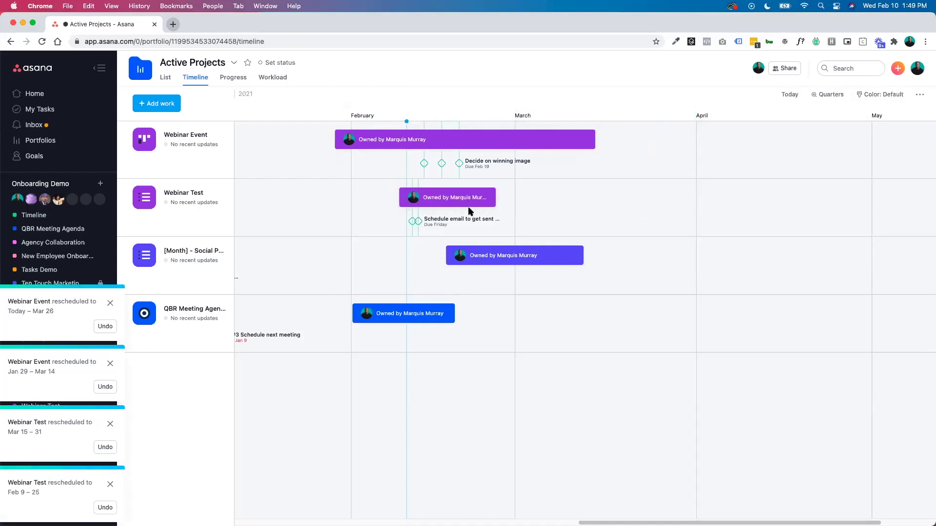
Examine the portfolio's workload view with the second team member's tasks expanded by project.
click(272, 78)
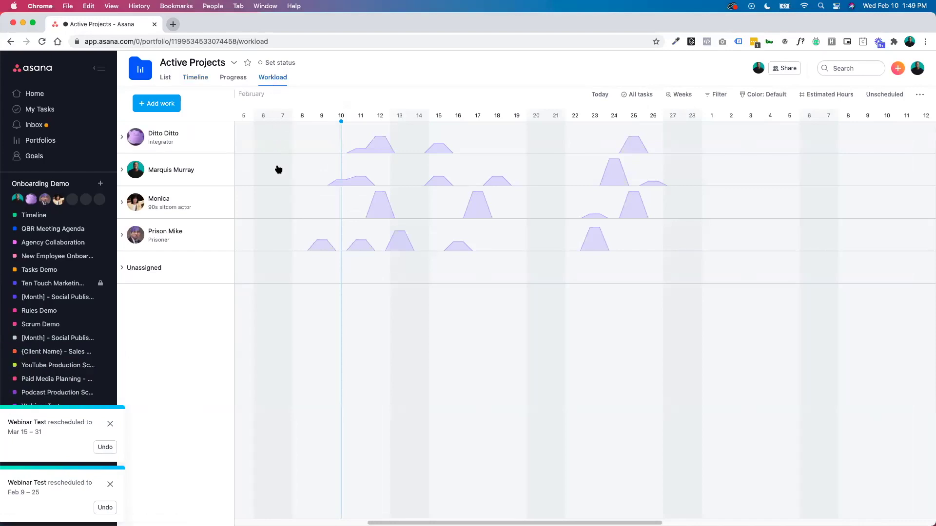
click(122, 170)
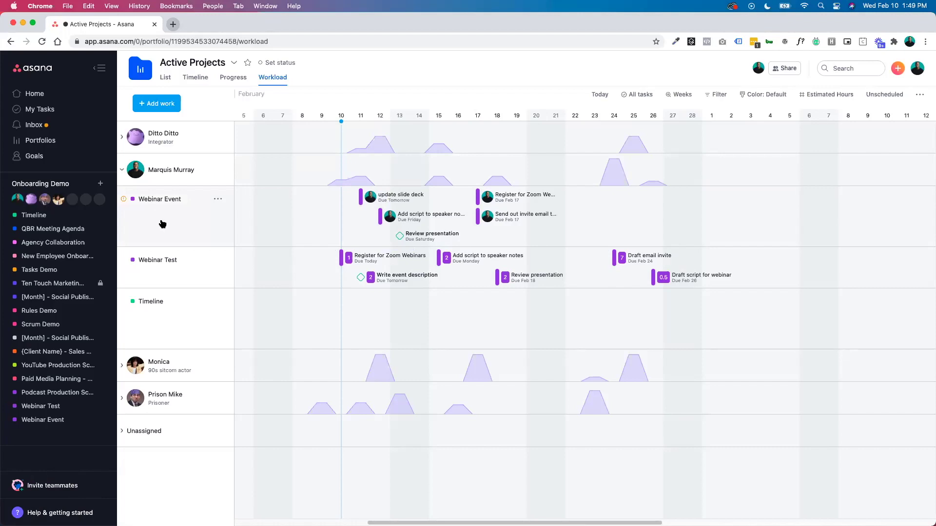
View the Webinar Event board directly from the project list, and open it again through the Active Projects portfolio.
click(67, 422)
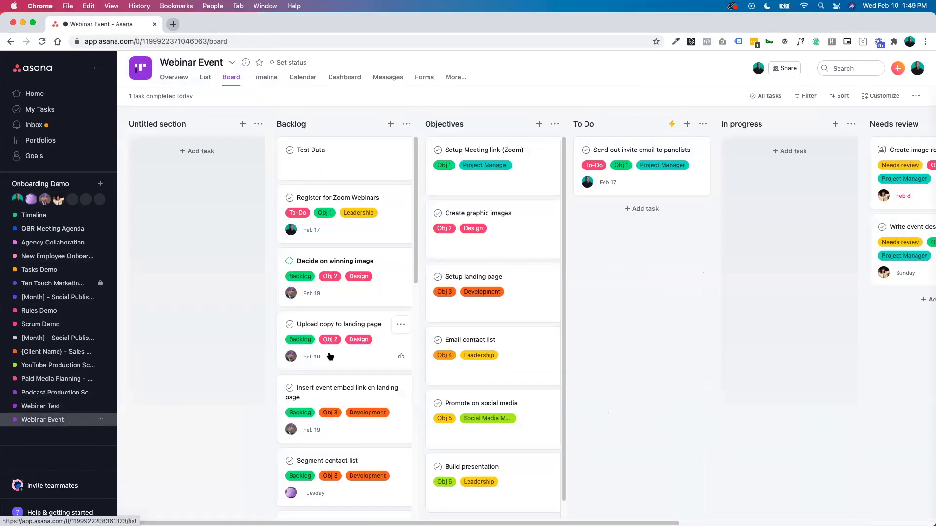
scroll(631, 254, right, 5)
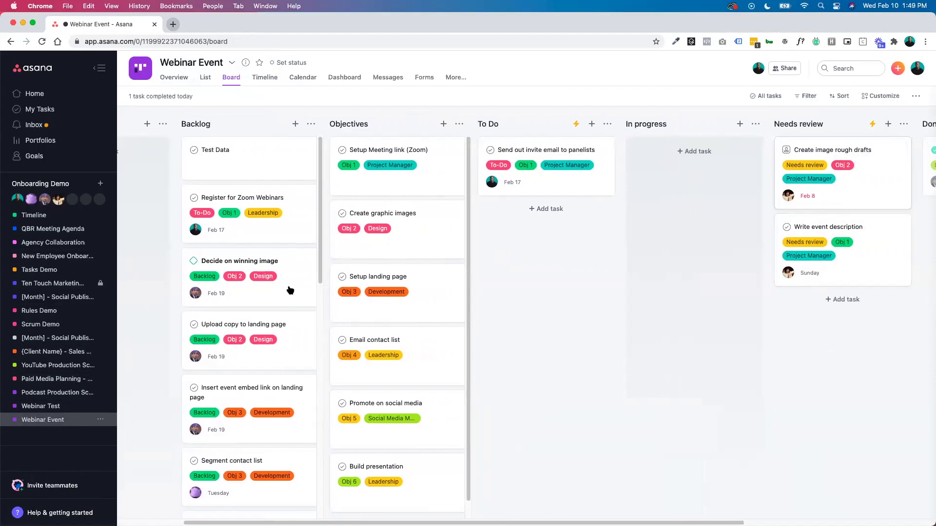
click(55, 142)
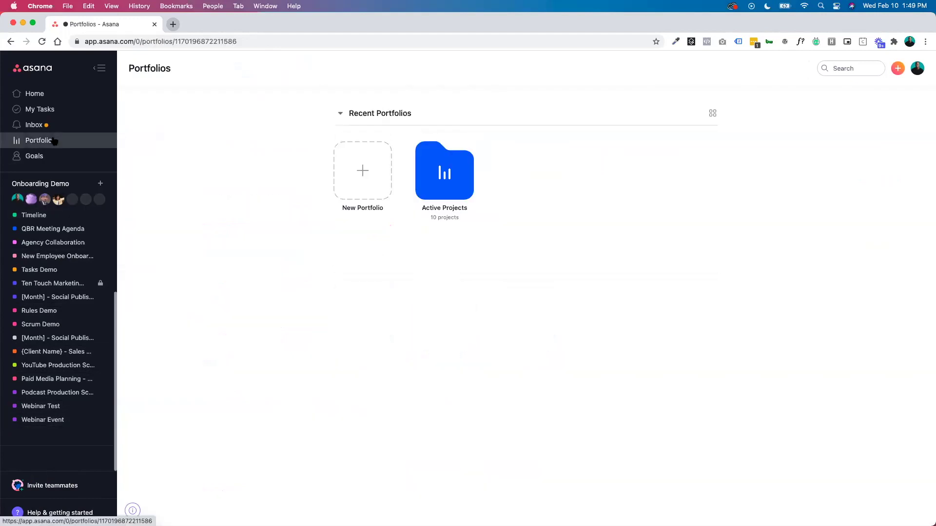
click(449, 161)
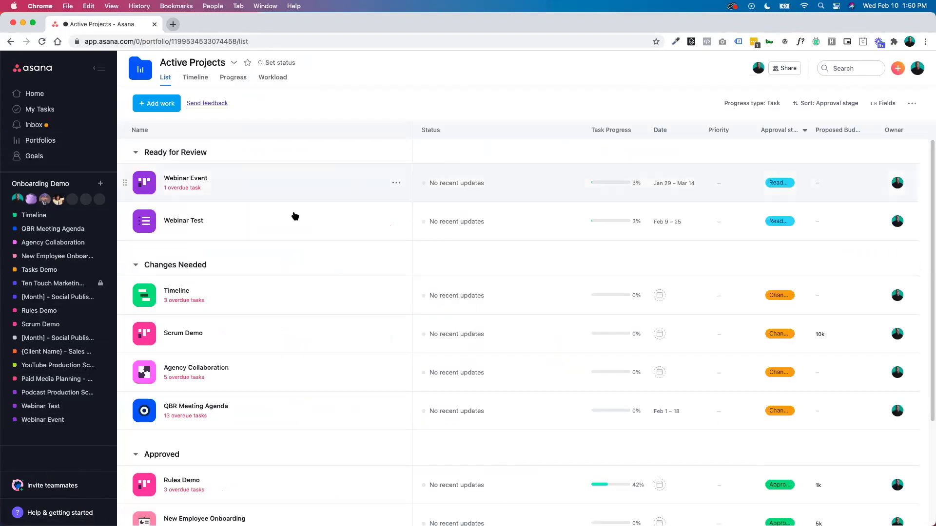
click(276, 186)
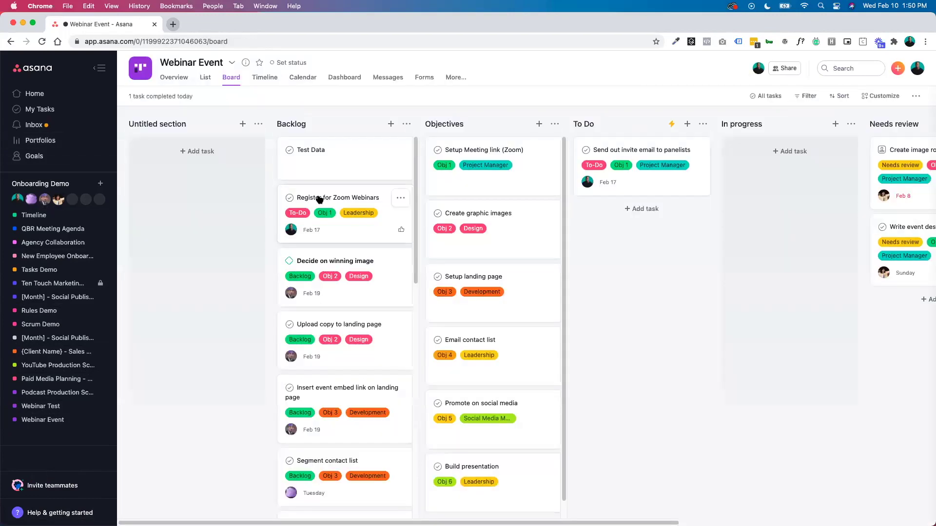
Mark the Active Projects portfolio as a favorite and open it.
click(114, 146)
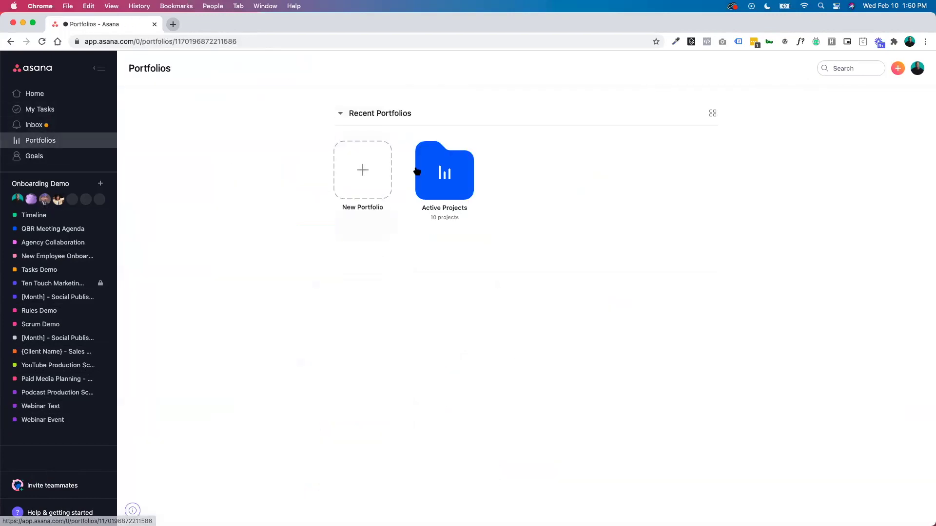
click(426, 162)
click(369, 177)
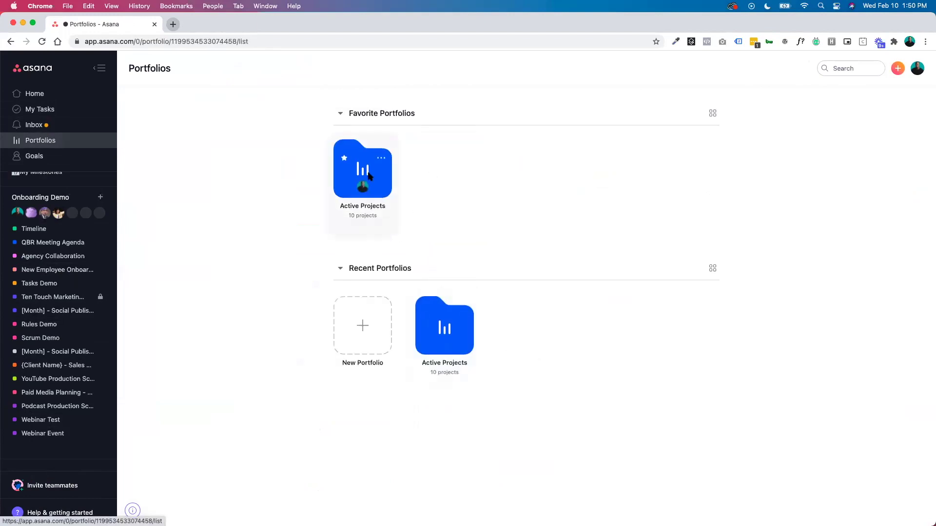
Review the numeric library fields offered as the workload's effort field, and leave the effort setting without choosing one.
click(263, 81)
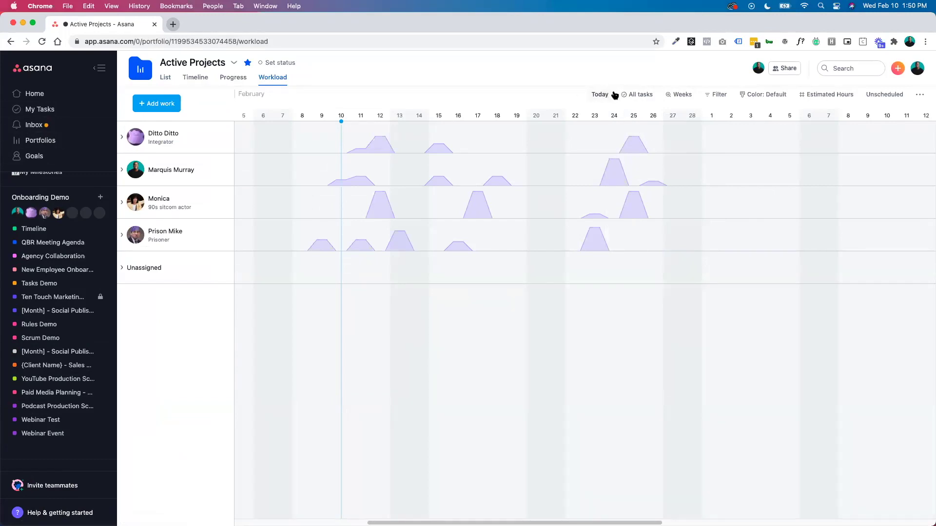
click(823, 97)
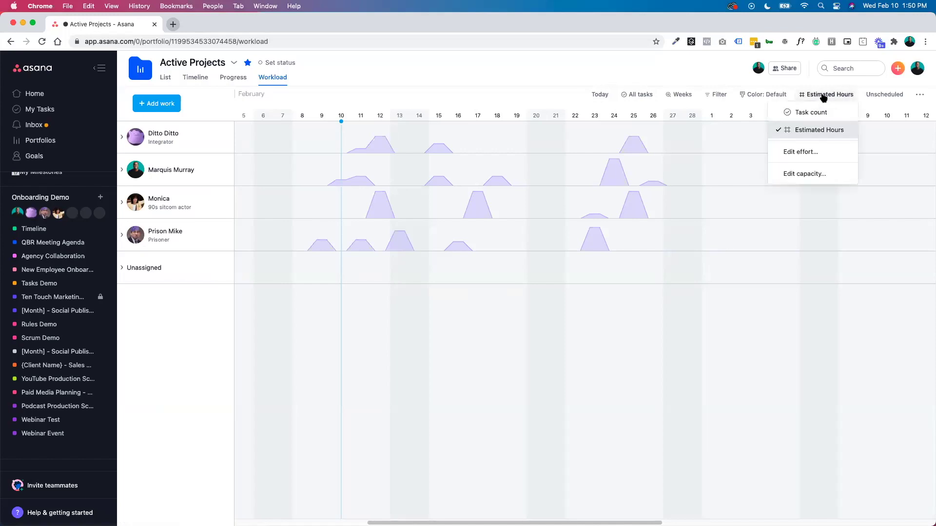
click(809, 153)
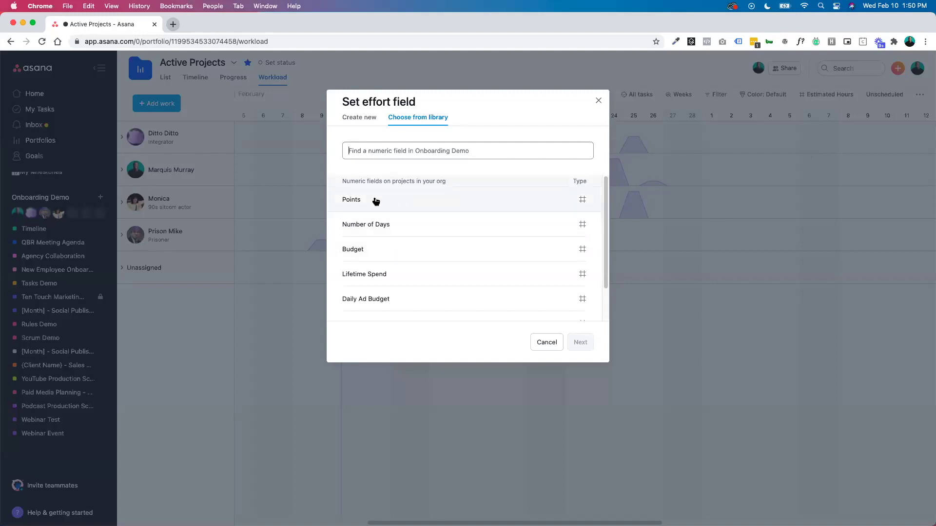
scroll(376, 204, down, 2)
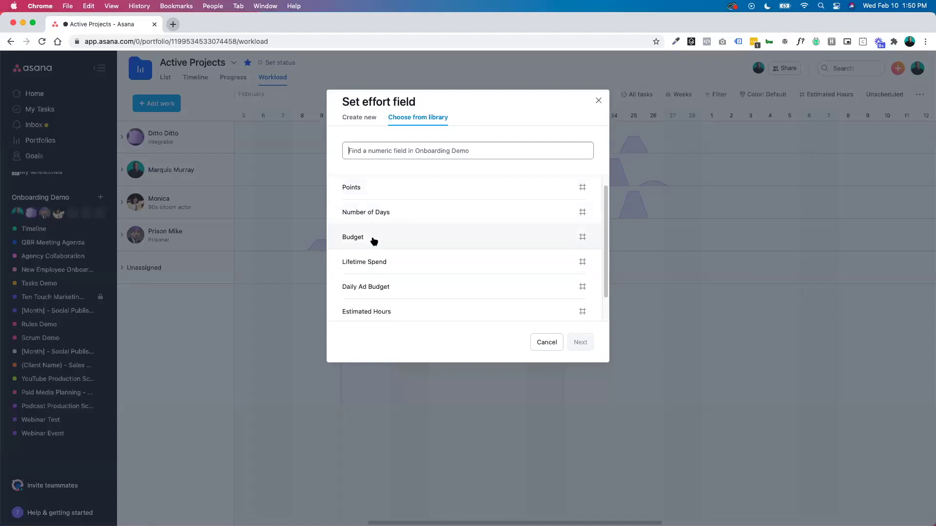
scroll(378, 242, down, 1)
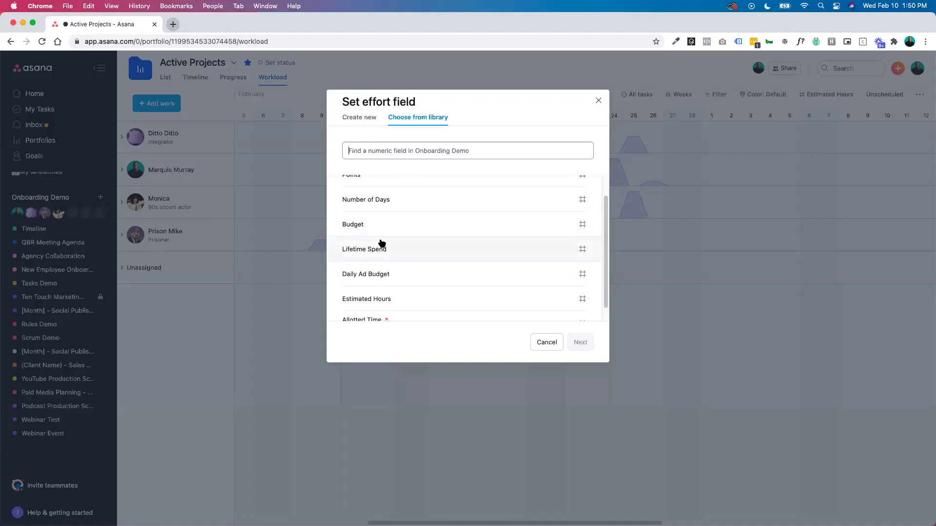
scroll(402, 255, down, 1)
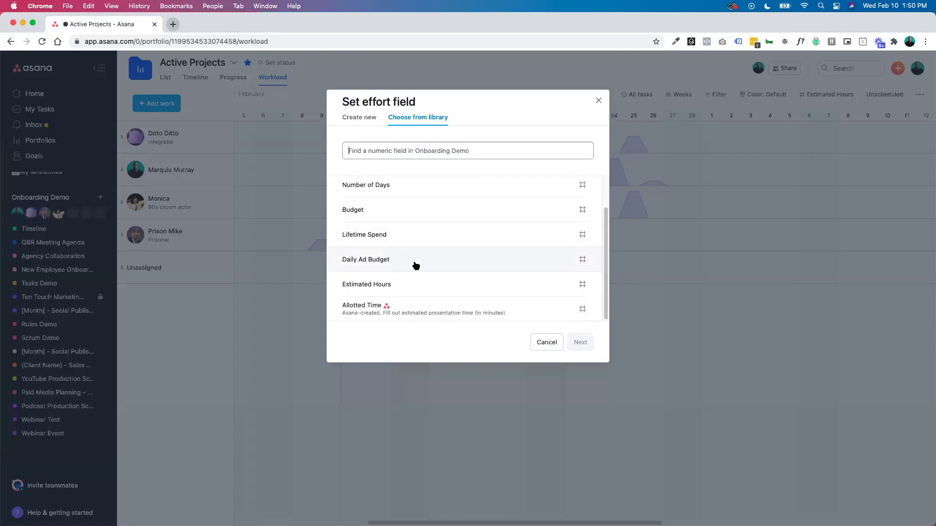
scroll(409, 289, up, 3)
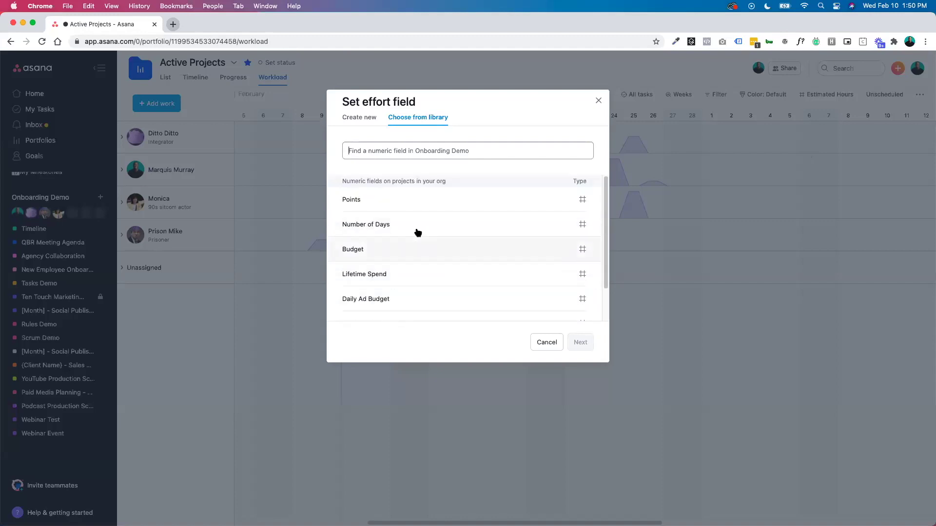
click(547, 343)
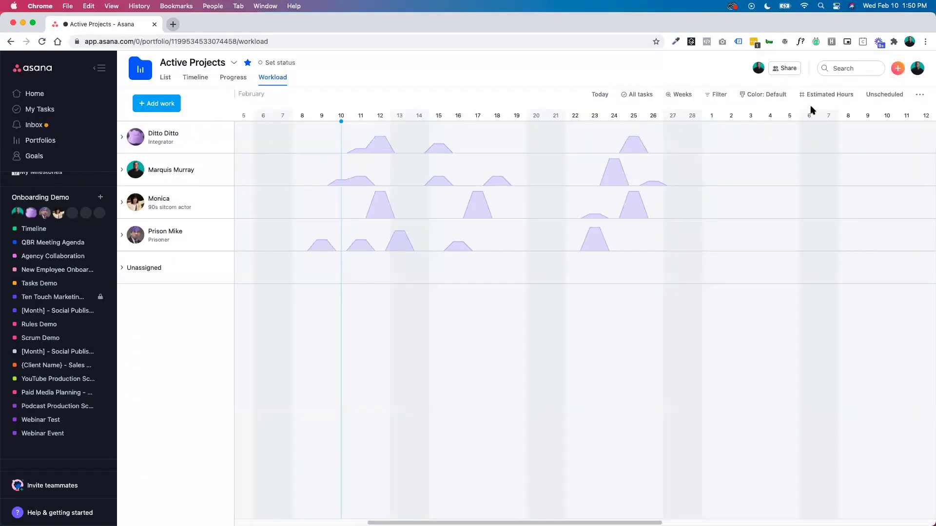
Review the team's weekly Estimated Hours capacity settings without changing them, and inspect the daily capacity details on the workload chart.
click(819, 95)
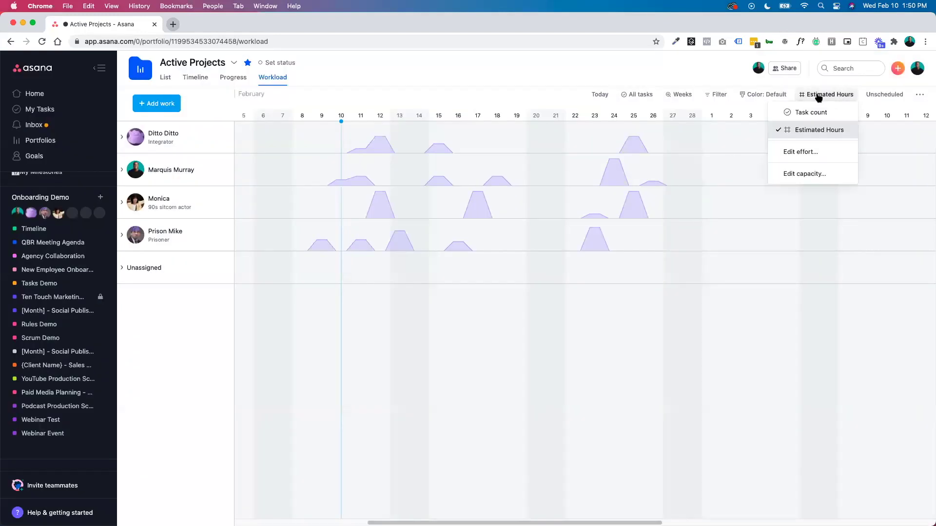
click(805, 175)
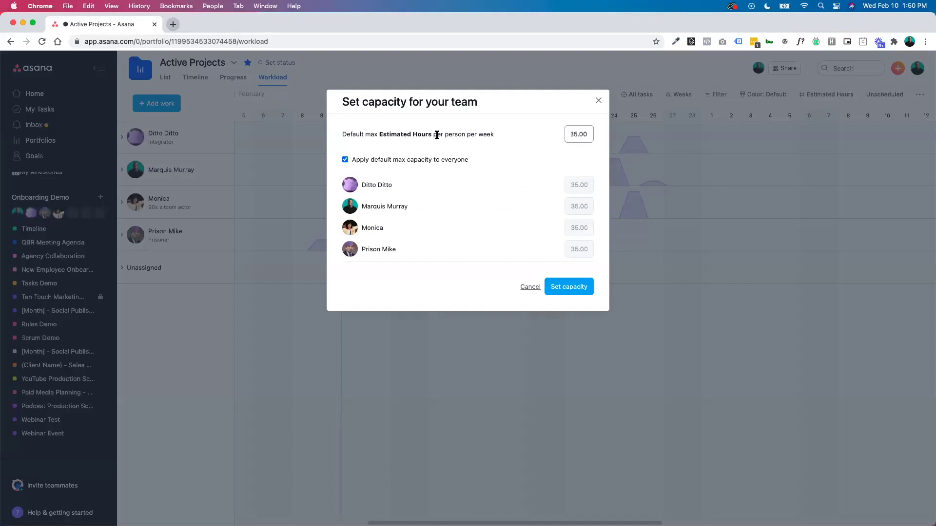
drag(588, 132, 561, 134)
click(598, 102)
mouse_move(633, 139)
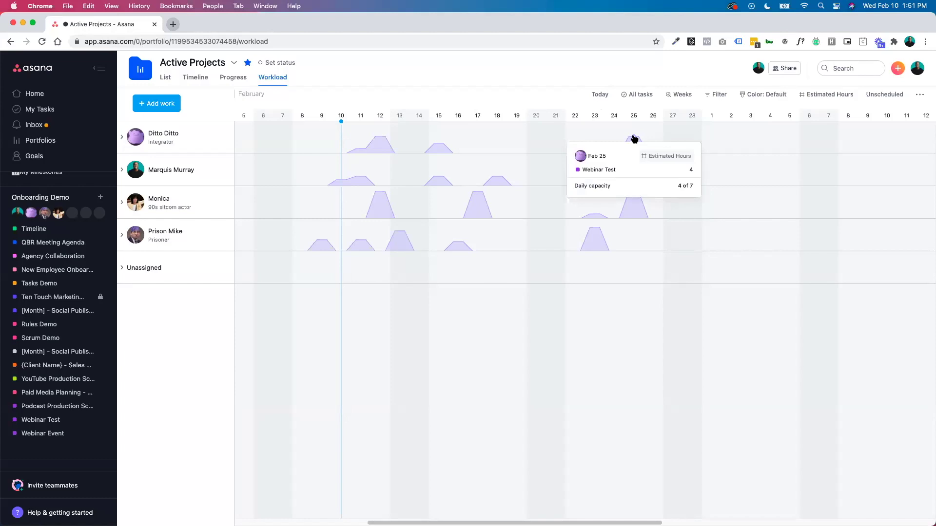
mouse_move(479, 195)
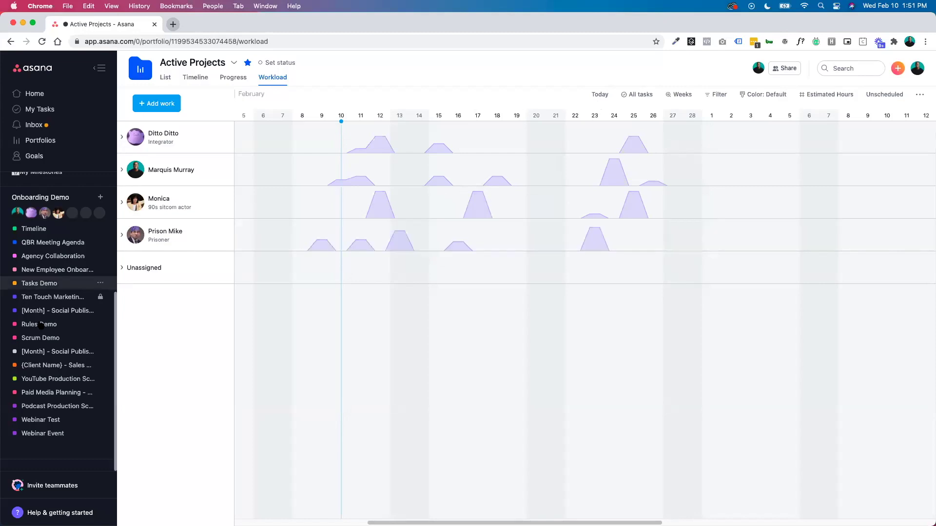
Add the existing Estimated Hours library field to the Webinar Event project's task list.
click(53, 434)
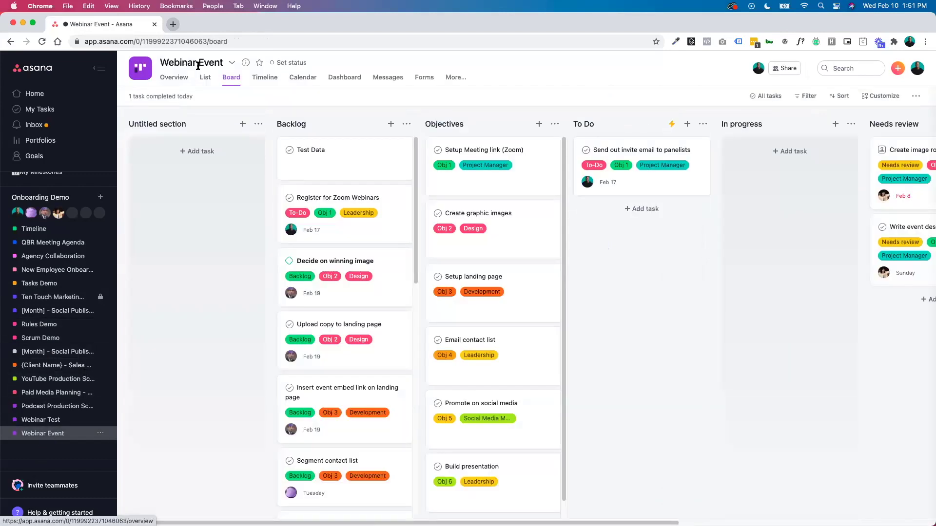
click(205, 81)
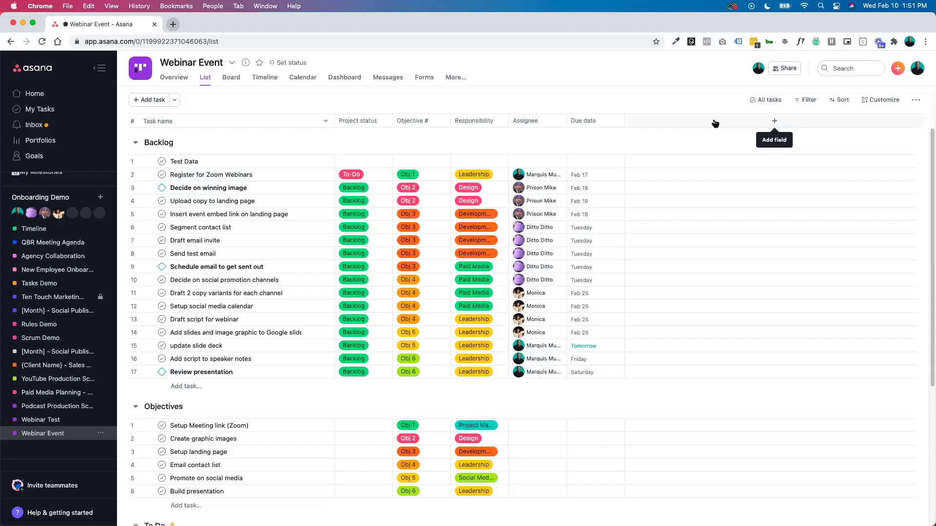
click(757, 118)
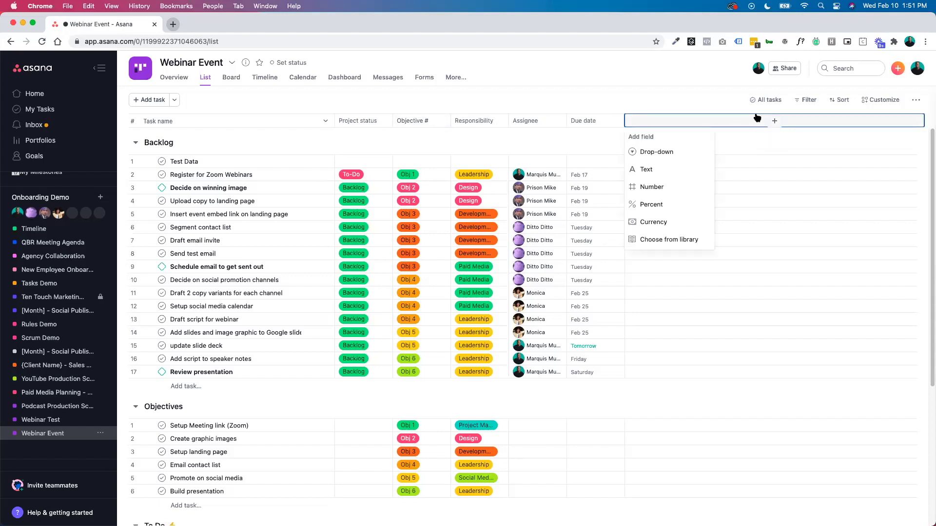
click(684, 245)
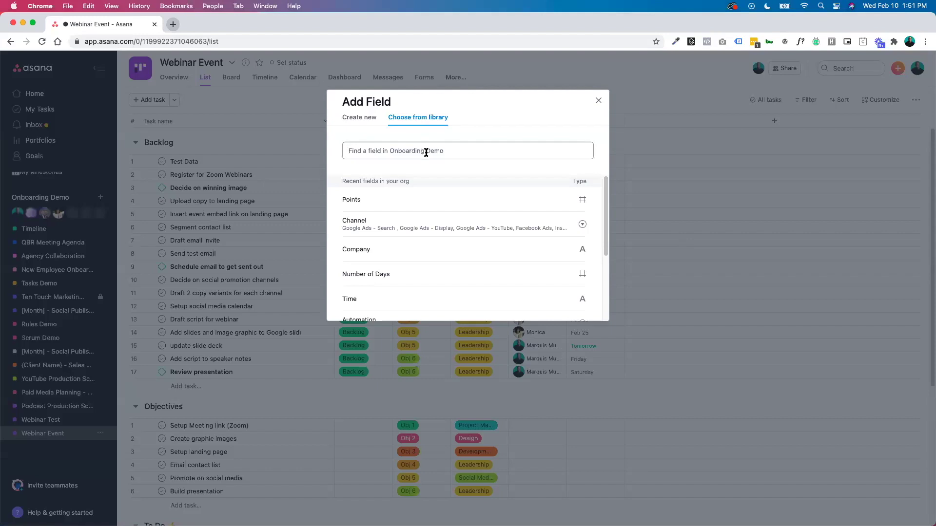
text(es)
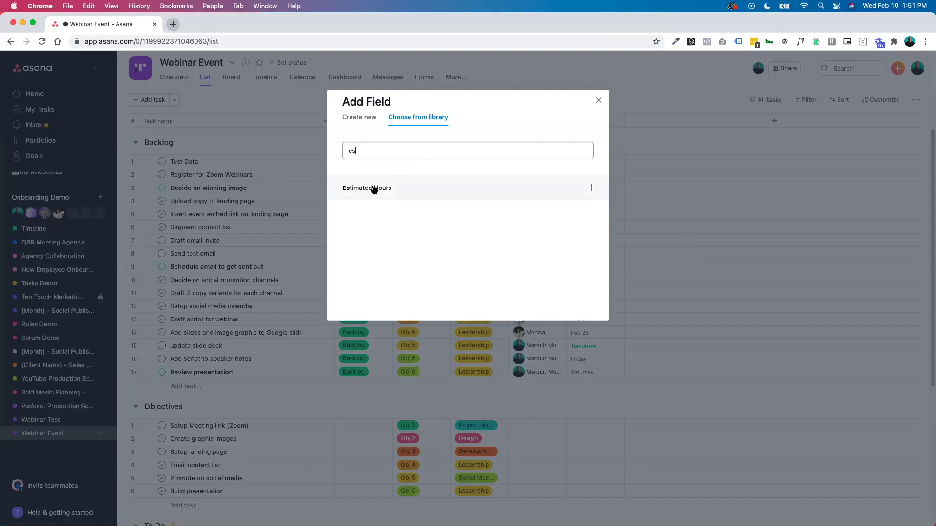
click(373, 189)
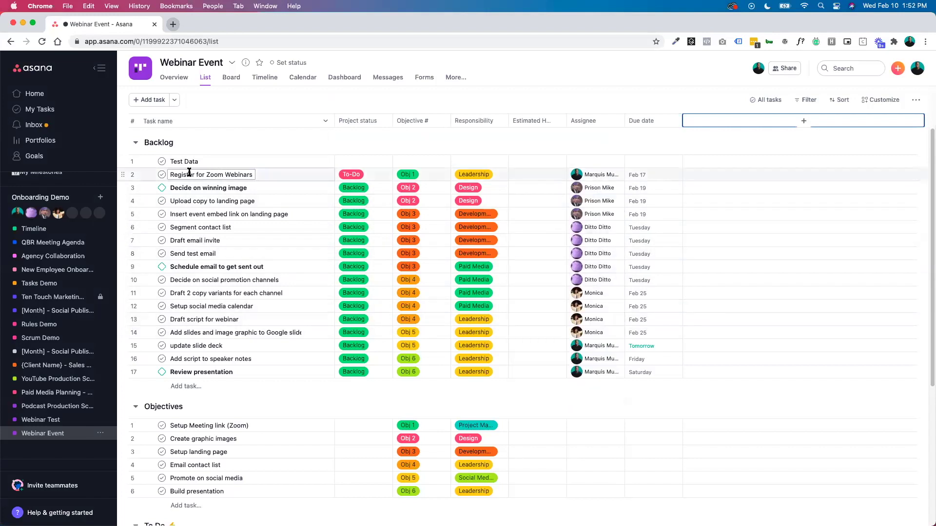
Set Estimated Hours to 1 for Backlog tasks 2 through 5 and to 5 for Backlog tasks 6 through 9.
drag(189, 172, 263, 213)
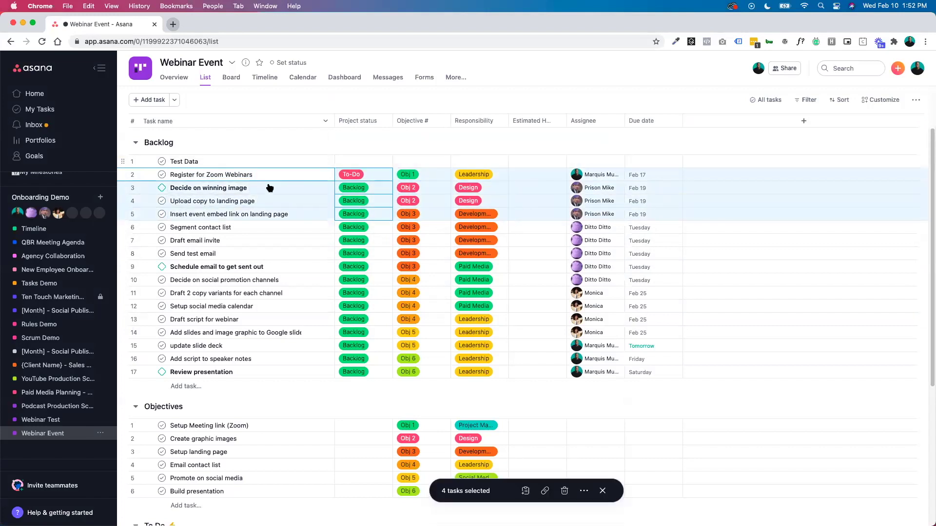
click(514, 176)
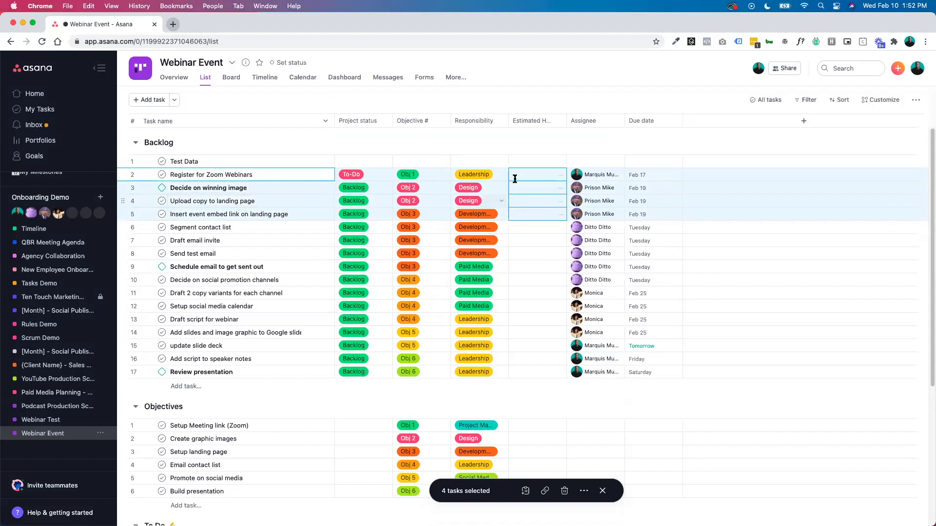
text(1)
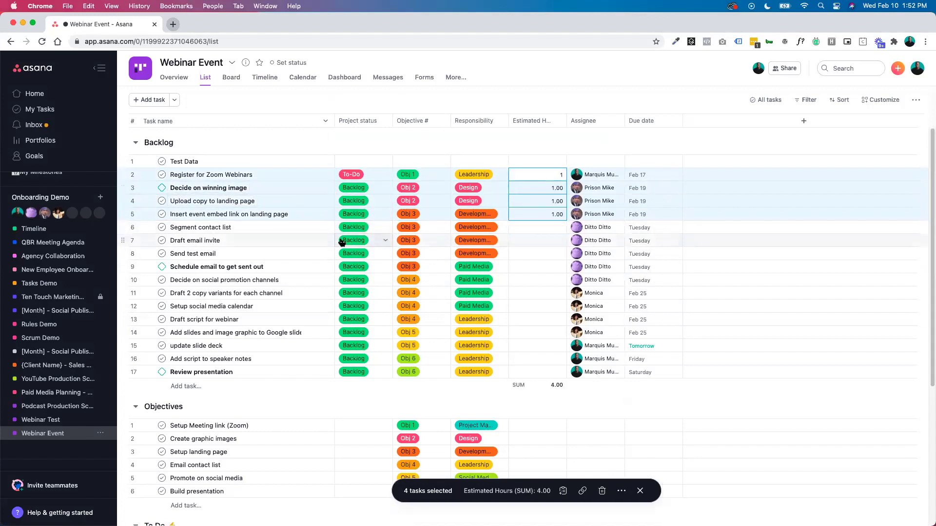
drag(178, 231, 188, 266)
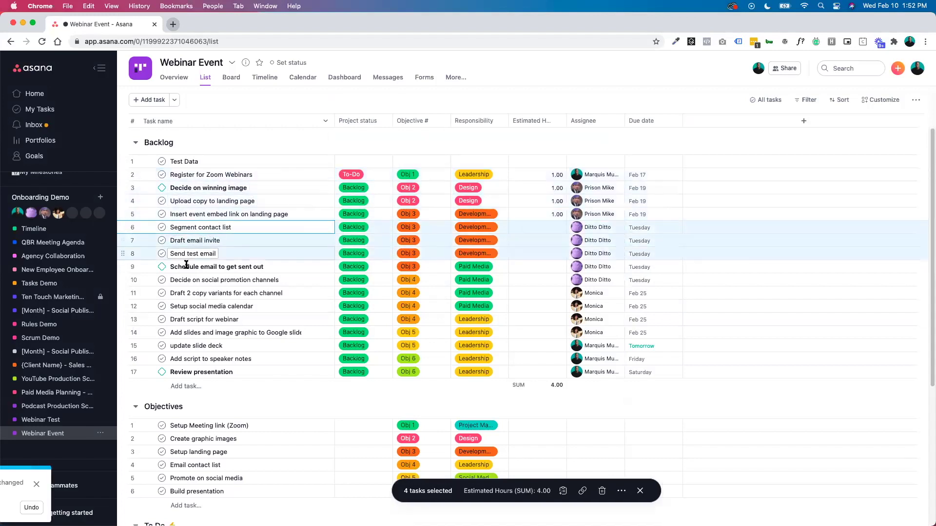
click(554, 225)
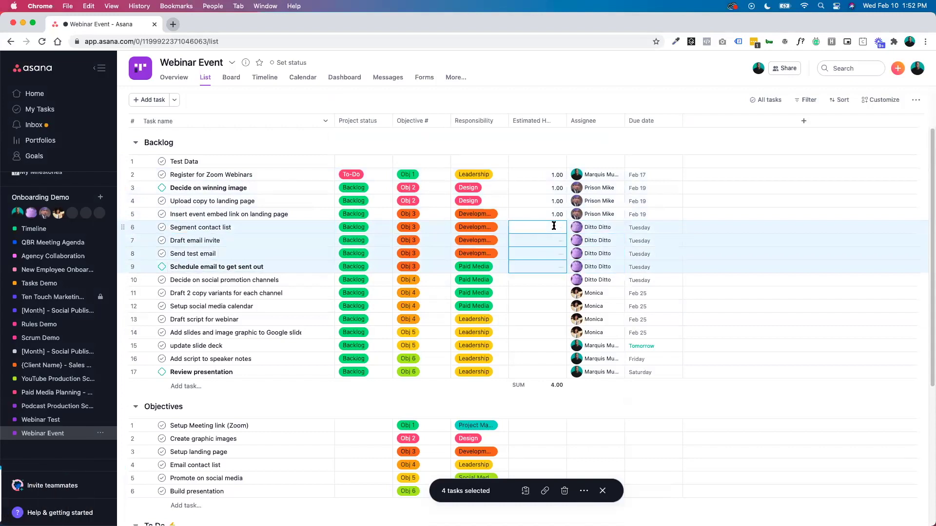
text(5)
Set Estimated Hours to 3 for Backlog tasks 10 through 13 and to 6 for Backlog tasks 14 through 17.
drag(188, 280, 188, 319)
click(556, 282)
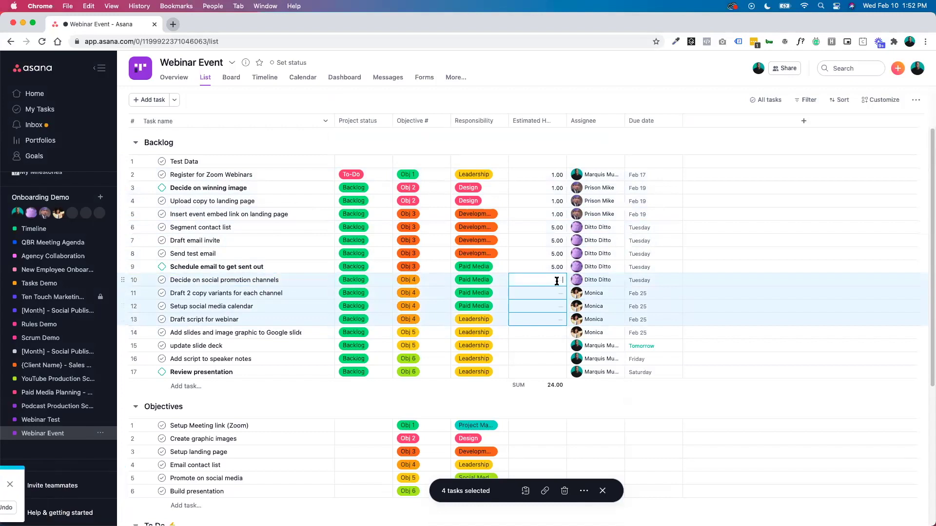
text(3)
drag(245, 333, 244, 371)
click(502, 371)
click(519, 371)
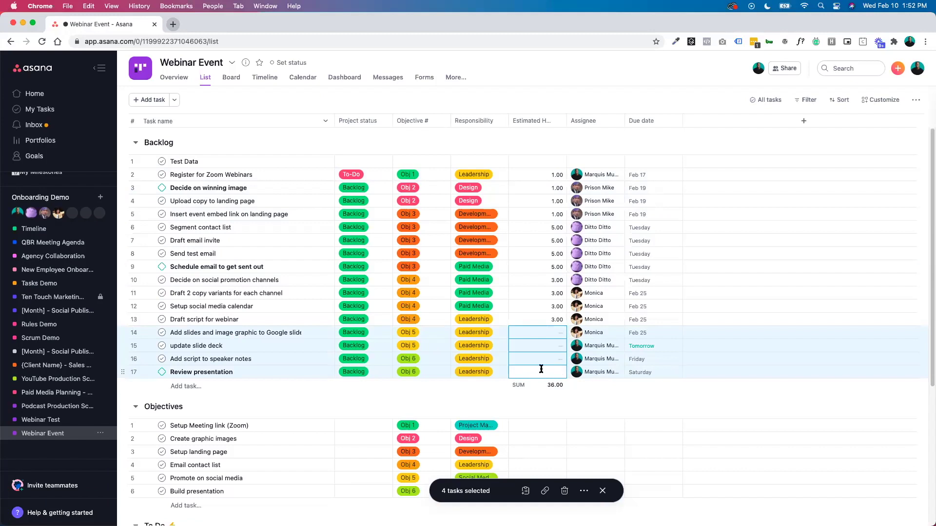
text(6)
Set Estimated Hours to 4 for each task in the To Do, Needs review and Done sections.
scroll(515, 372, down, 5)
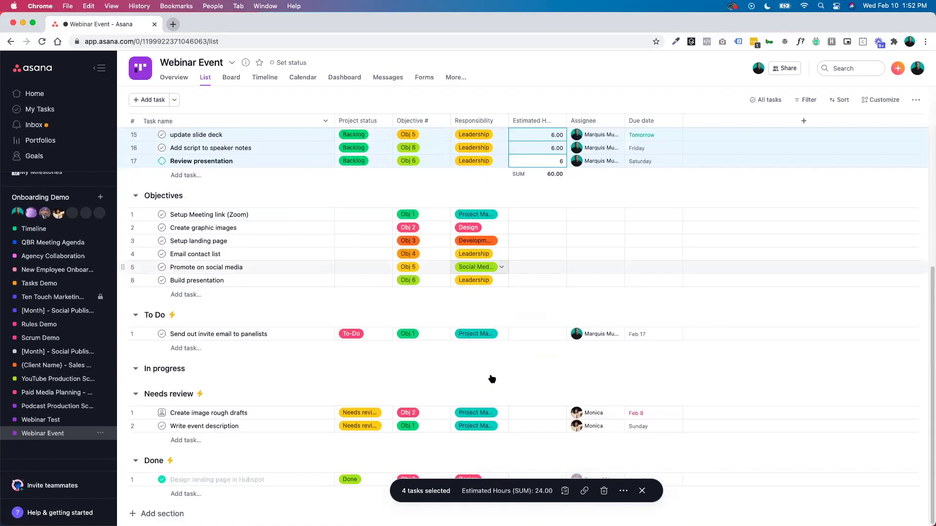
click(542, 336)
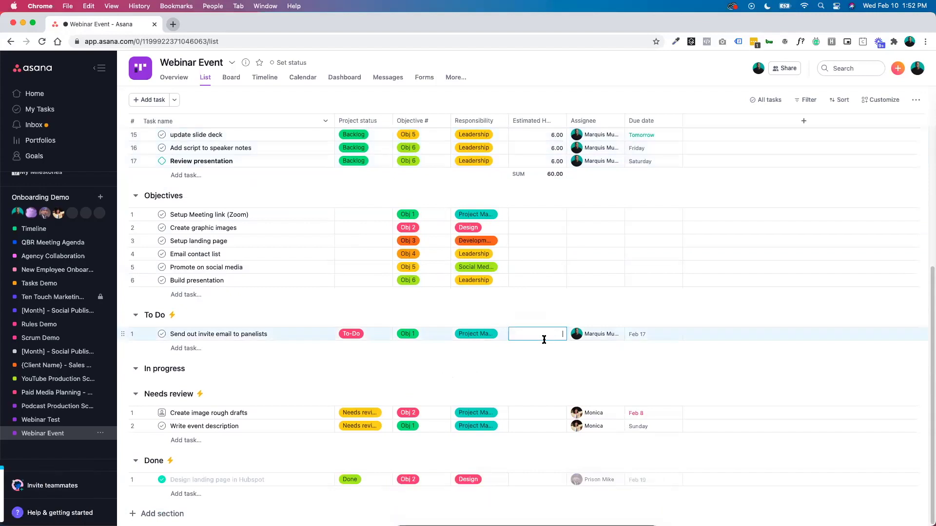
text(4)
click(542, 414)
text(4)
click(541, 425)
text(4)
click(541, 478)
text(4)
In the Objectives section, set Estimated Hours to 0.5 for Setup Meeting link (Zoom), 5 for Create graphic images and 10 for Setup landing page.
scroll(535, 456, up, 5)
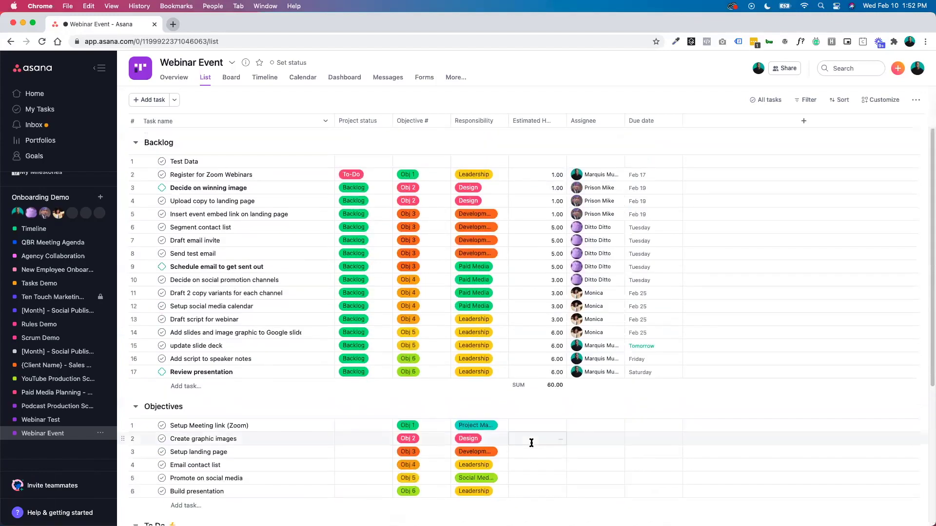
scroll(531, 443, down, 1)
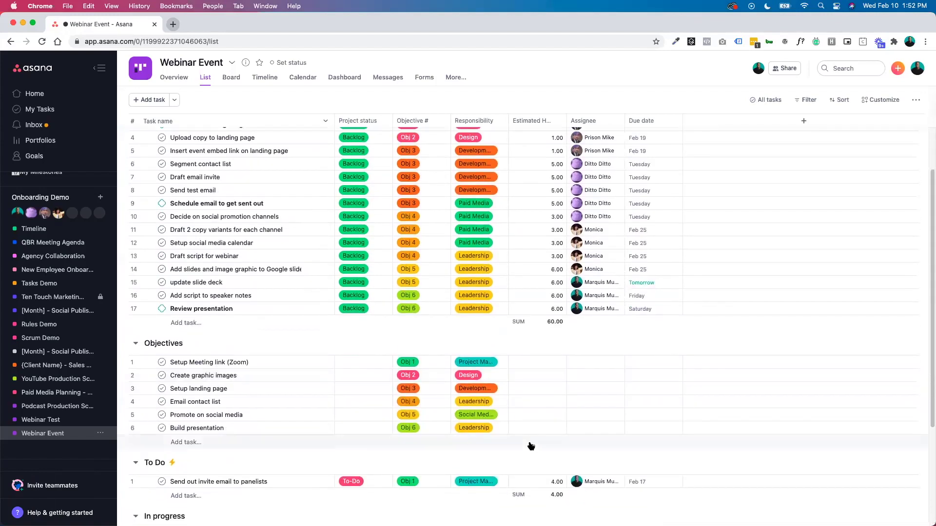
click(536, 361)
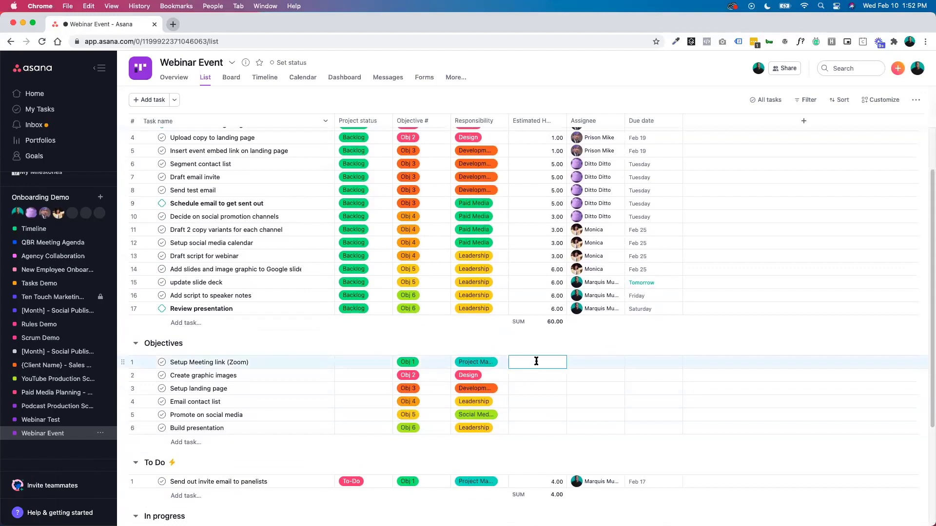
text(.5)
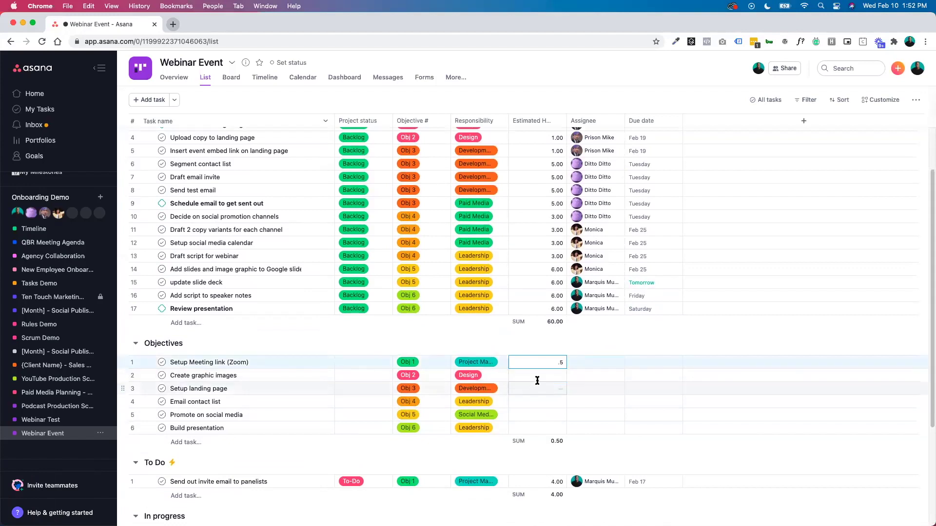
click(539, 376)
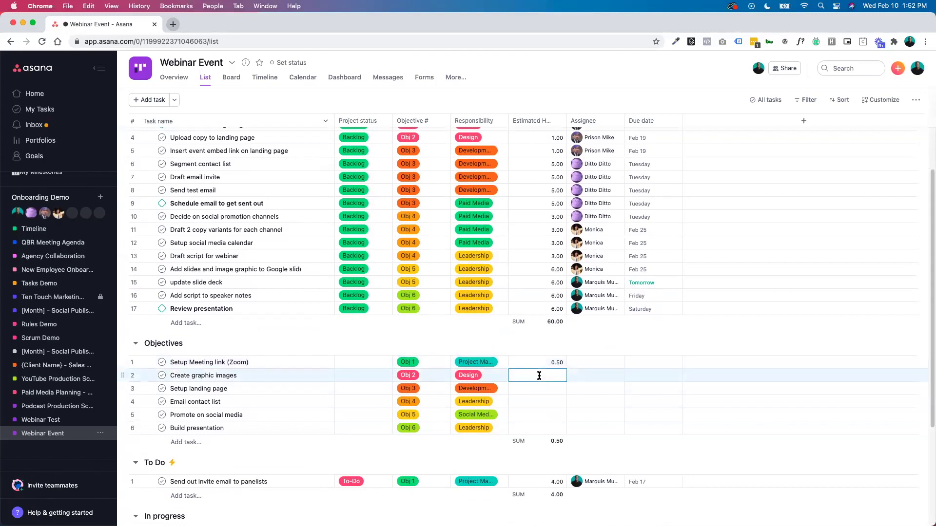
text(5)
click(539, 388)
text(10)
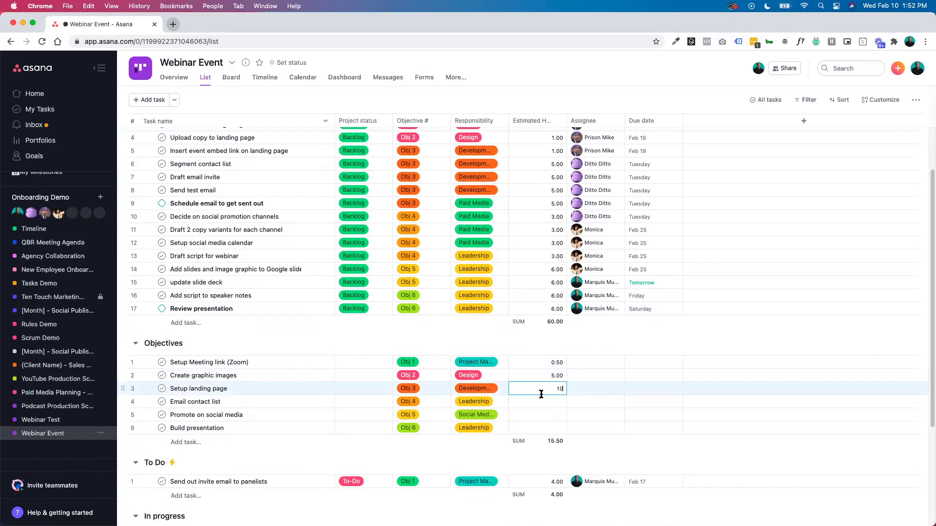
In the Objectives section, set Estimated Hours to 1 for Email contact list, 2 for Promote on social media and 1 for Build presentation.
click(539, 403)
text(1)
click(542, 416)
text(2)
click(544, 427)
text(1)
scroll(551, 324, up, 1)
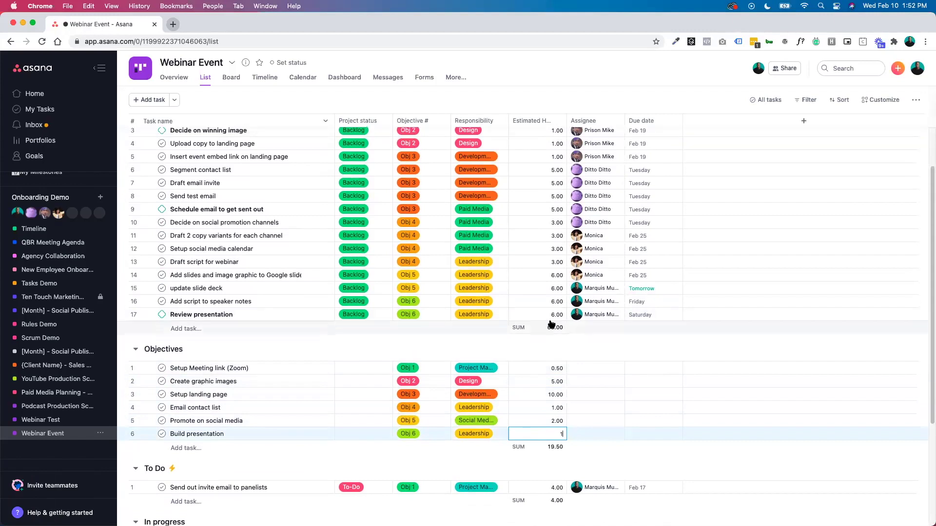
scroll(551, 324, up, 3)
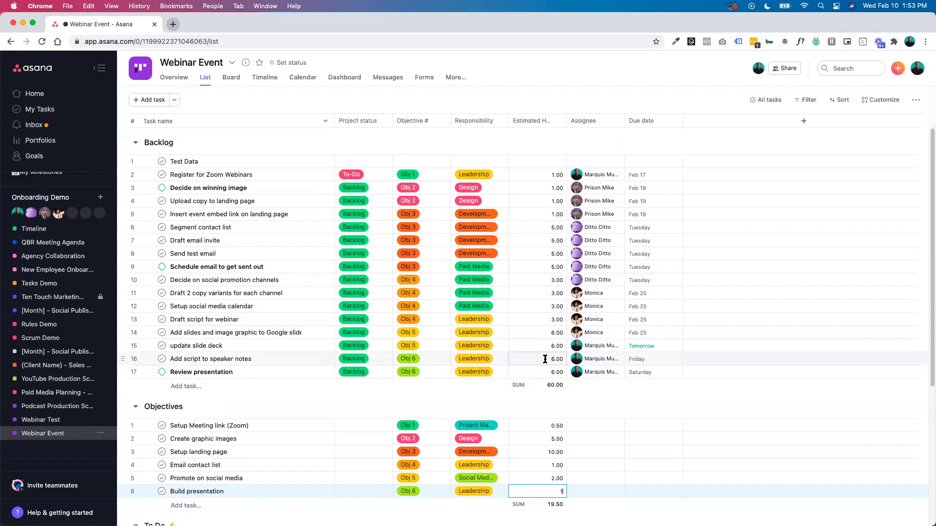
Open the Active Projects portfolio's workload, expand the second team member's tasks and inspect their daily capacity on Feb 11.
click(54, 141)
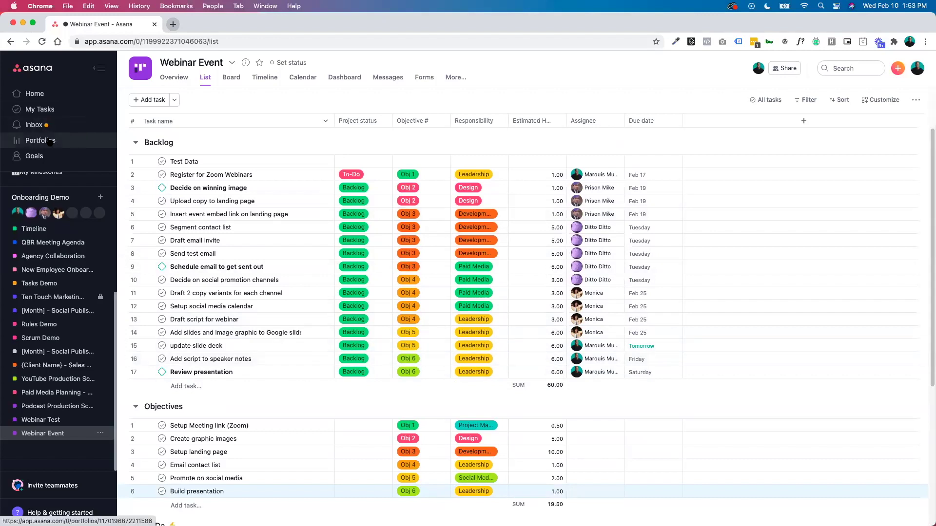
click(372, 166)
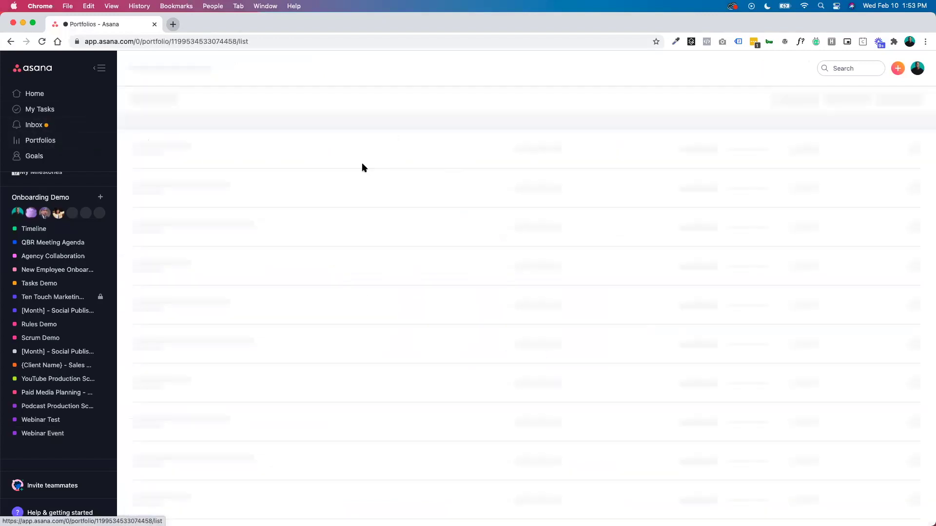
click(276, 79)
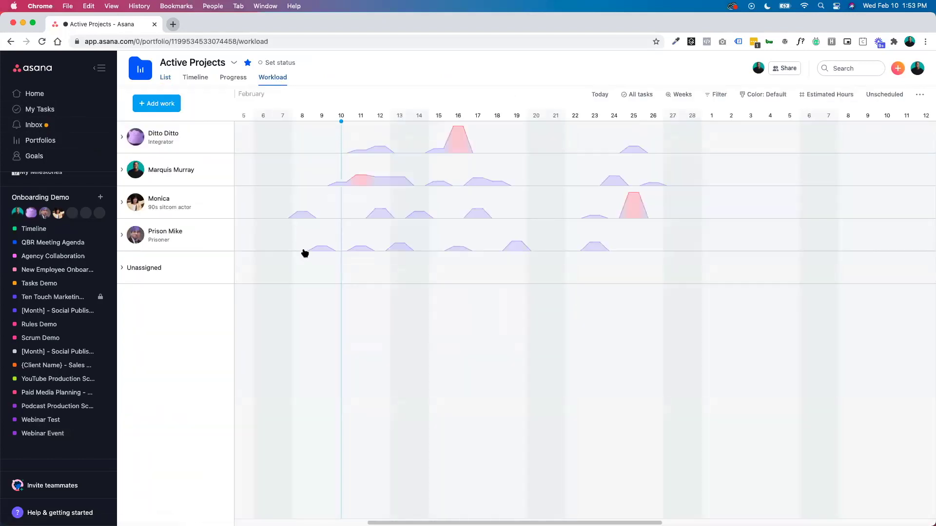
click(122, 171)
mouse_move(360, 177)
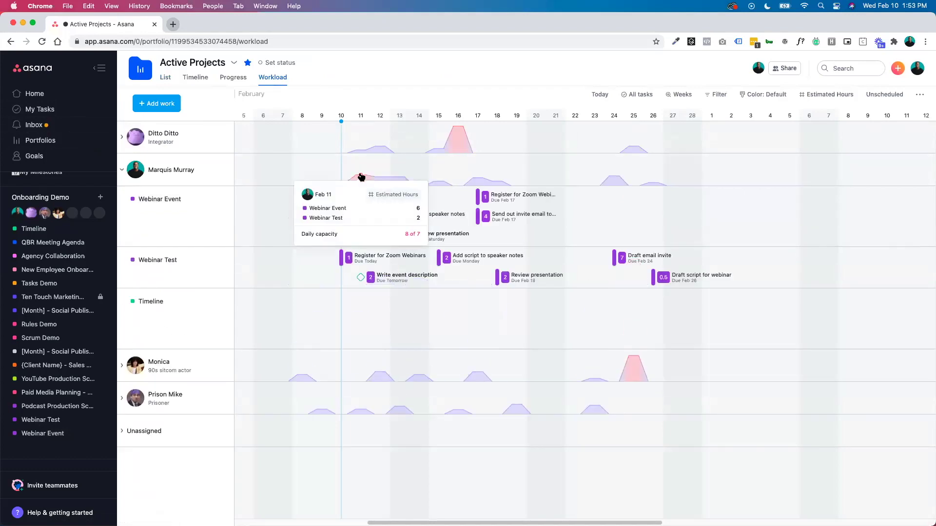
Reschedule the second team member's update slide deck task to Monday, Feb 15, and Webinar Test's Add script to speaker notes to Feb 22.
drag(369, 197, 324, 198)
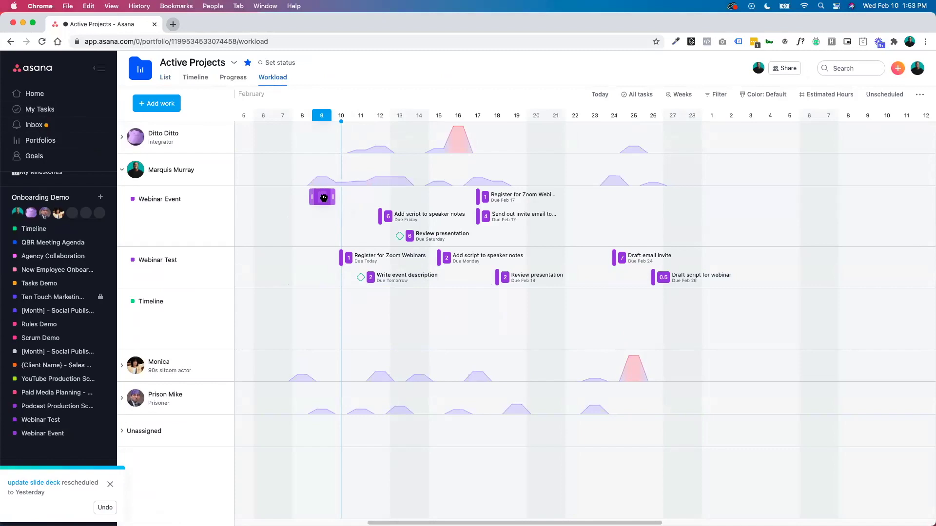
drag(322, 197, 445, 200)
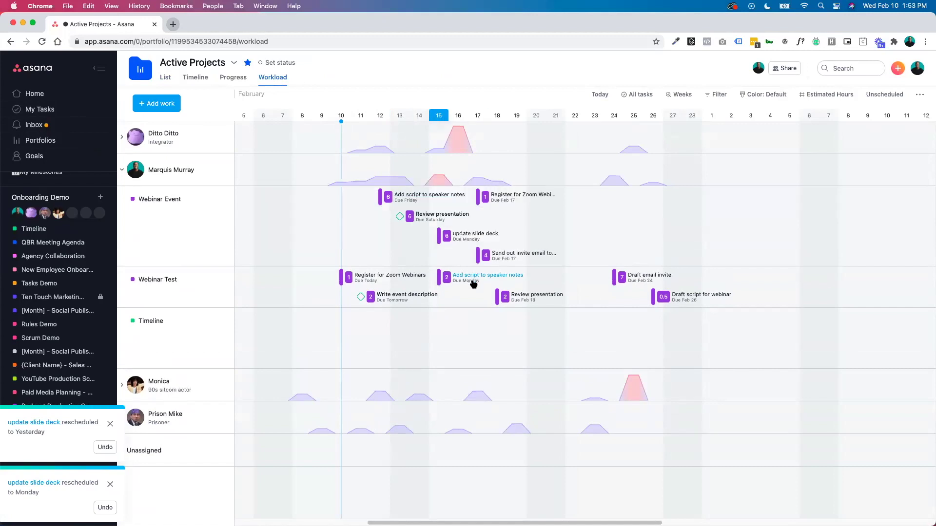
drag(456, 285, 573, 280)
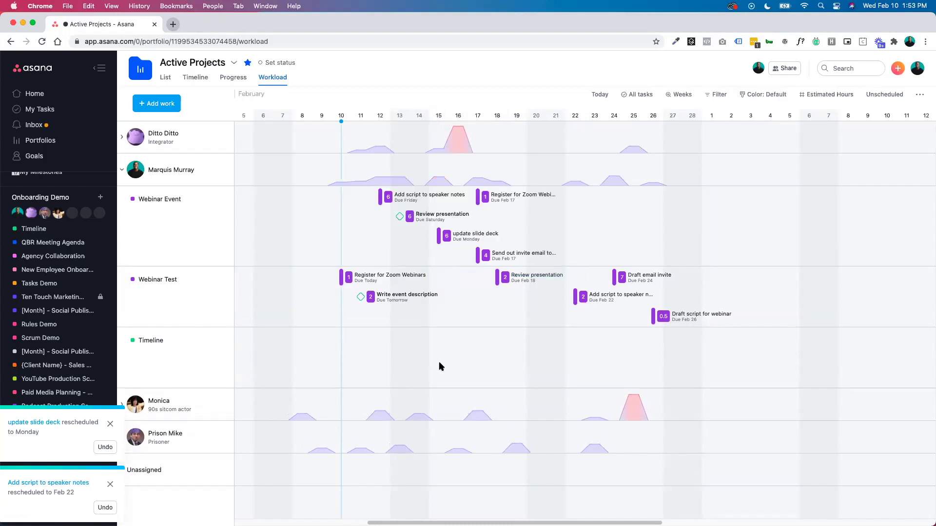
Reschedule the sitcom actor's Draft 2 copy variants to Feb 22, Draft script to Feb 24, Add slides to Feb 26 and Segment contact list to Mar 1.
click(121, 404)
scroll(325, 380, down, 1)
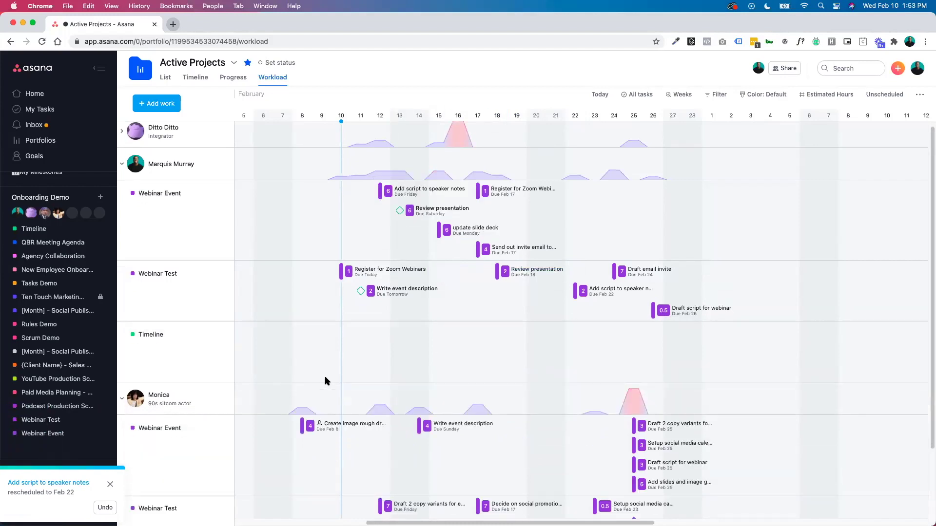
scroll(326, 381, down, 2)
mouse_move(635, 309)
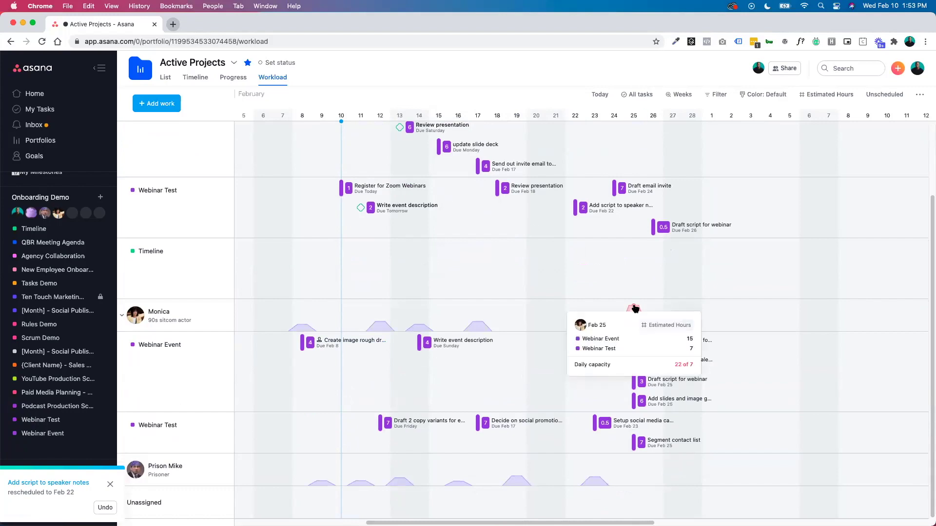
drag(643, 347, 651, 403)
drag(672, 442, 707, 442)
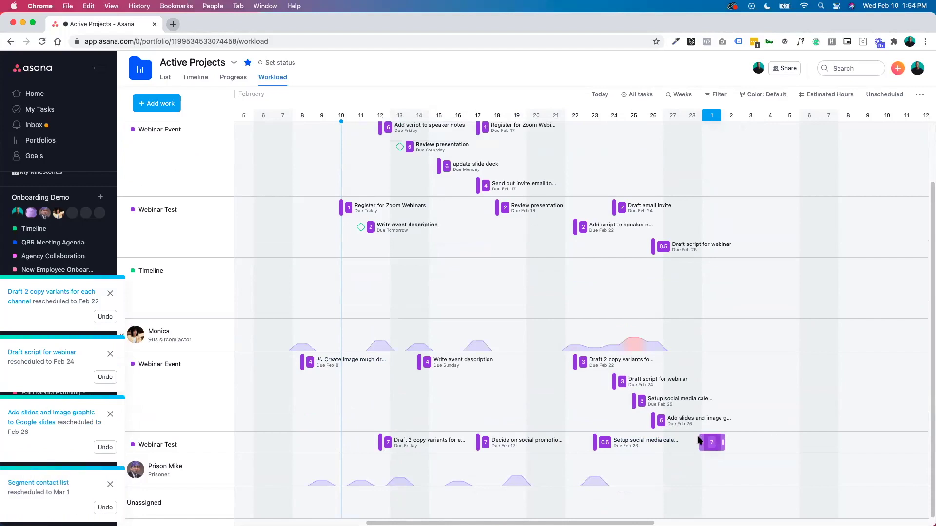
Inspect the Integrator's daily capacity on Feb 16 and expand that team member's tasks by project.
scroll(620, 428, up, 3)
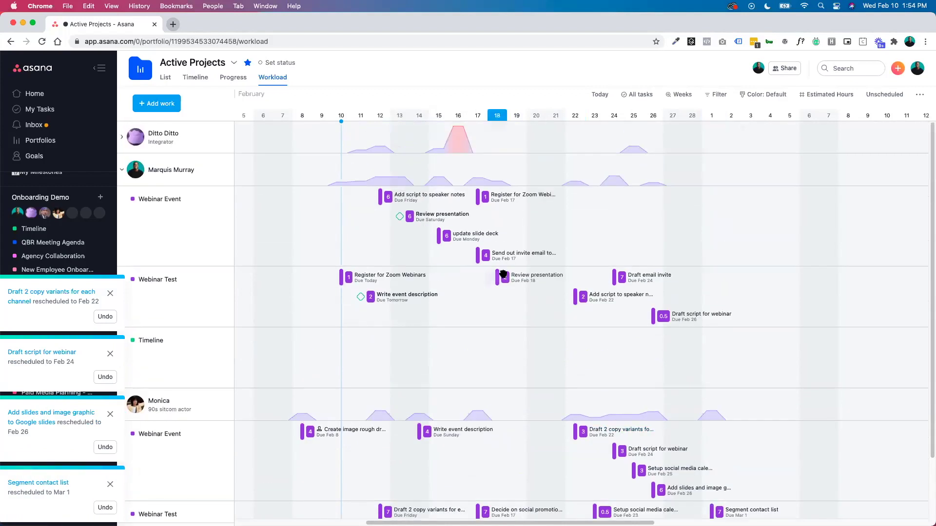
mouse_move(459, 130)
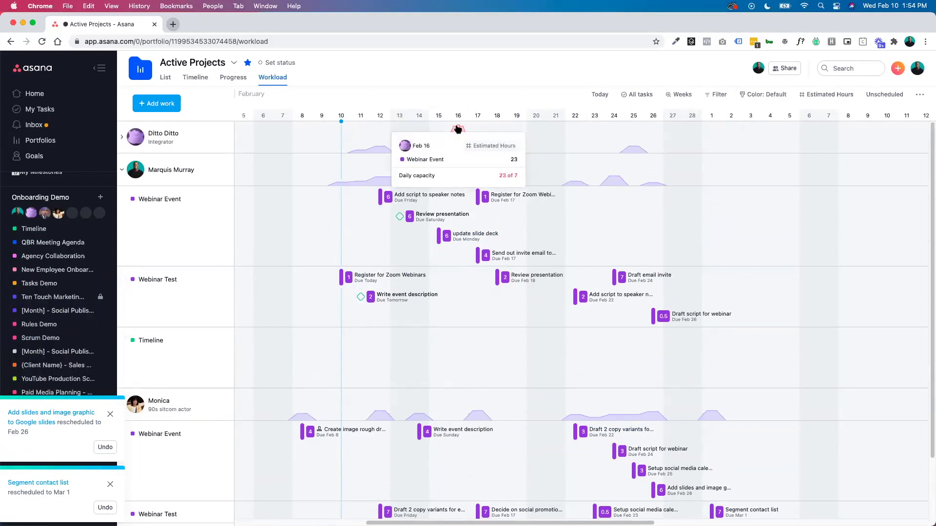
click(122, 139)
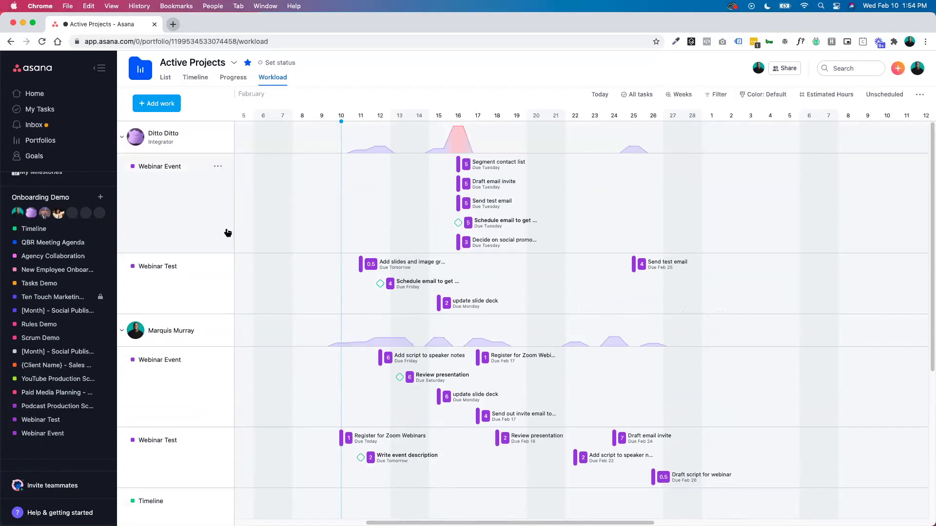
Open the Webinar Event project's board and collapse the navigation sidebar.
click(56, 436)
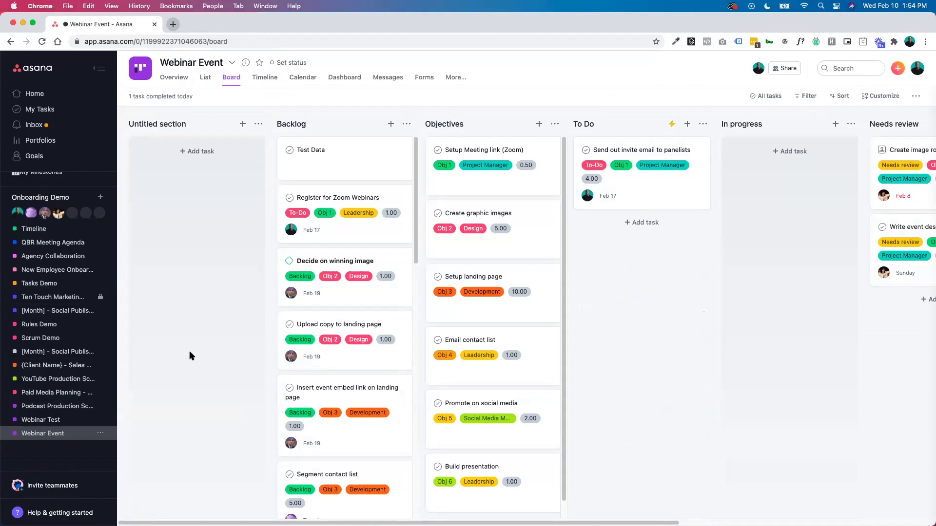
click(100, 67)
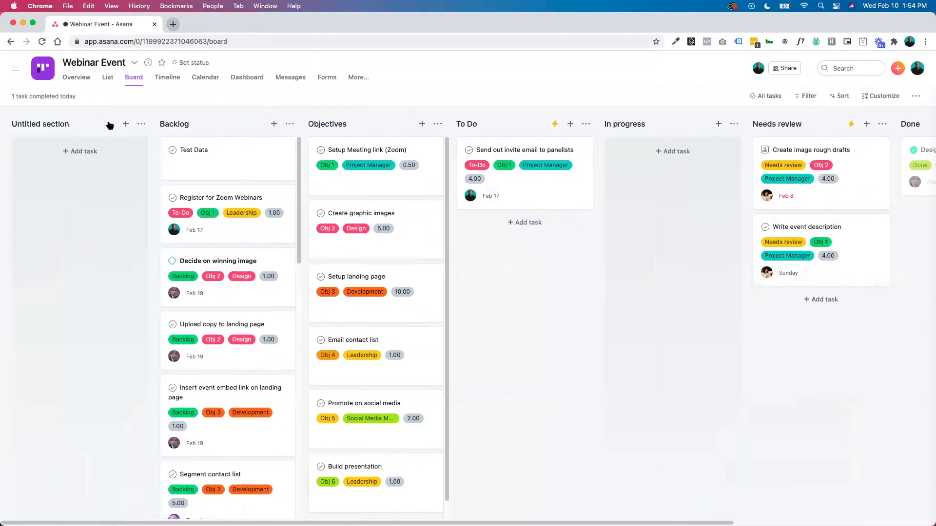